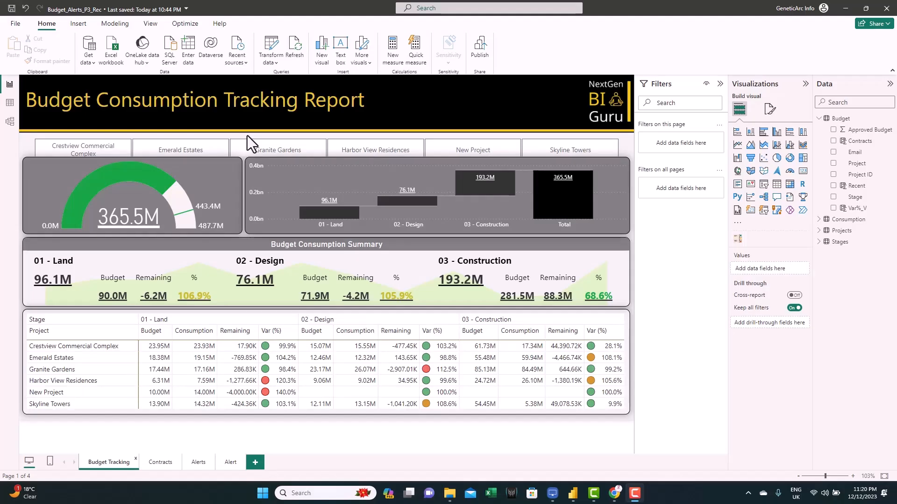
- Duplicate the Budget Tracking page and name the new page Budget Exceeding
{"action": "right_click", "coordinate": [107, 459]}
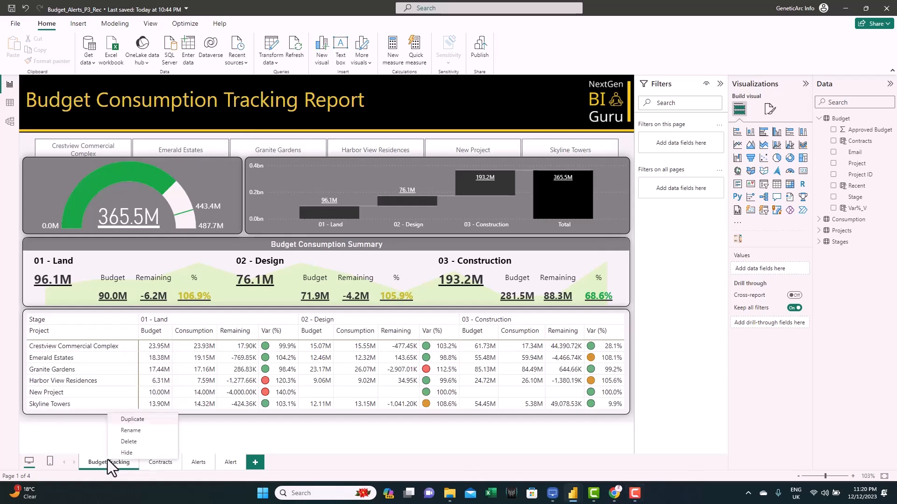
{"action": "left_click", "coordinate": [135, 421]}
{"action": "type", "text": "Budget Exceeding"}
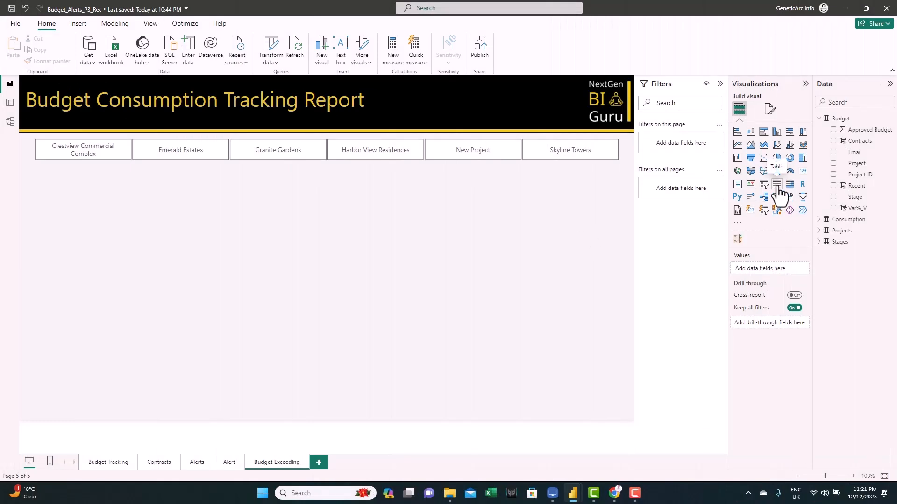
- Insert a table visual with Project, Stage, Approved Budget, Contracts, Var%_V and Email from the Budget table
{"action": "left_click", "coordinate": [777, 185]}
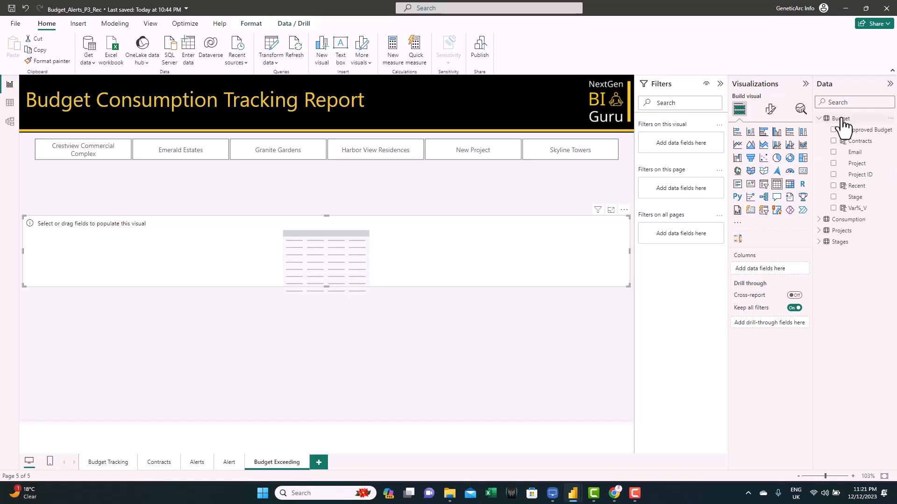
{"action": "left_click", "coordinate": [833, 163]}
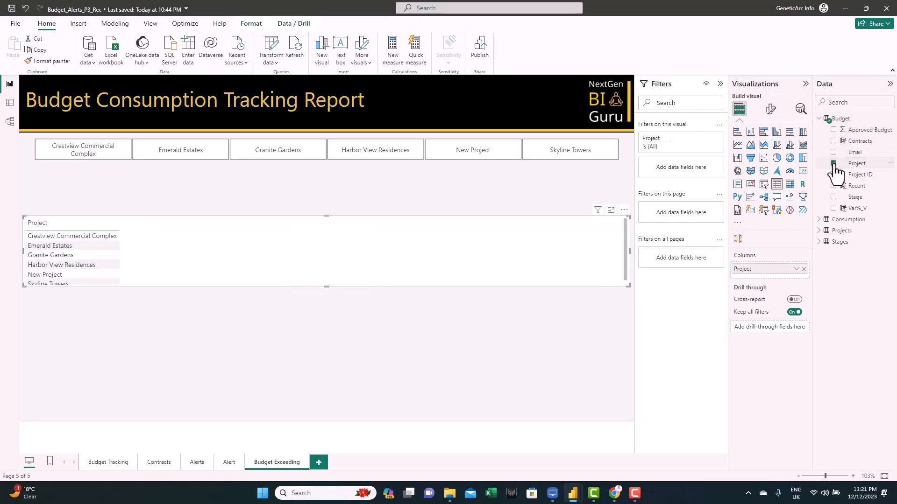
{"action": "left_click", "coordinate": [834, 197]}
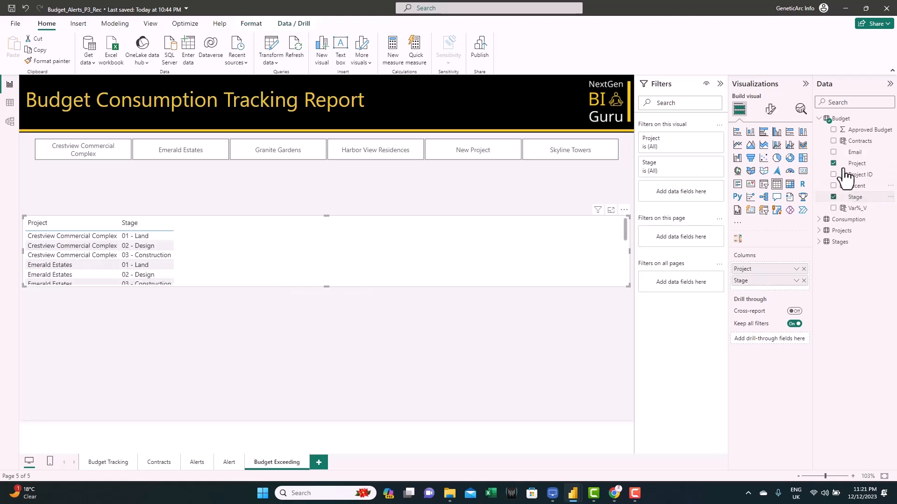
{"action": "left_click", "coordinate": [833, 130]}
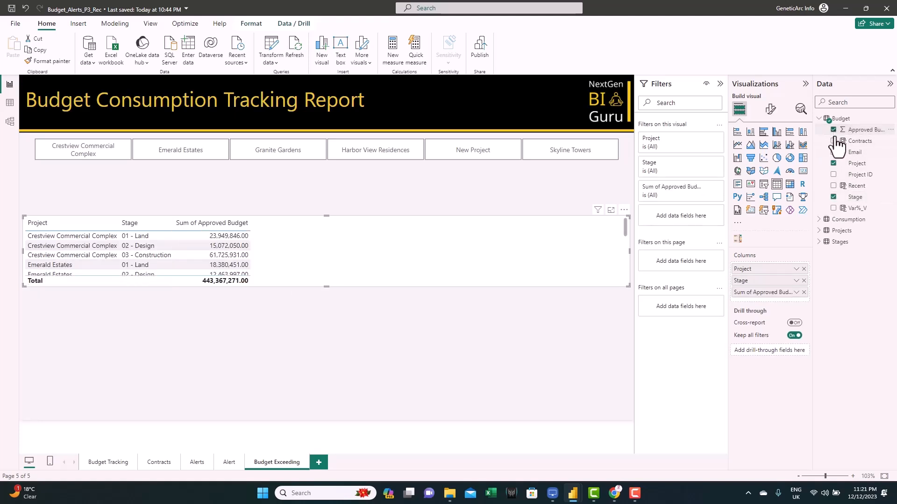
{"action": "left_click", "coordinate": [834, 141]}
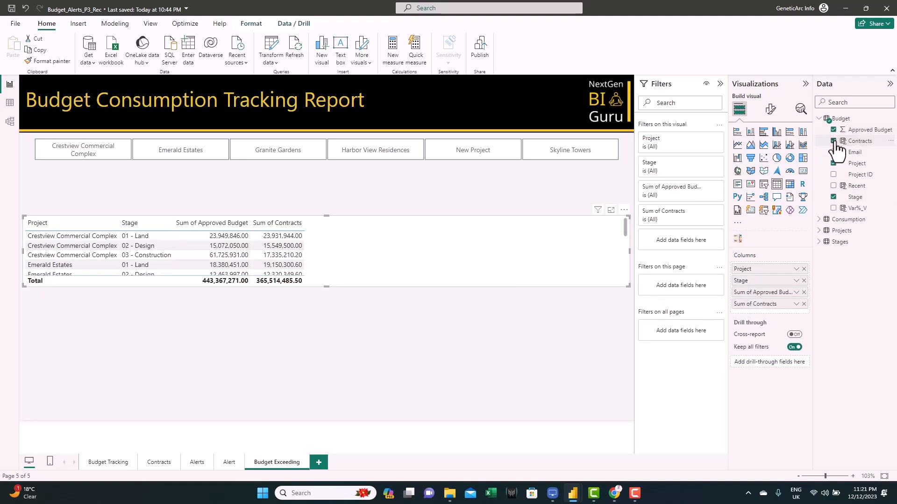
{"action": "left_click", "coordinate": [833, 209]}
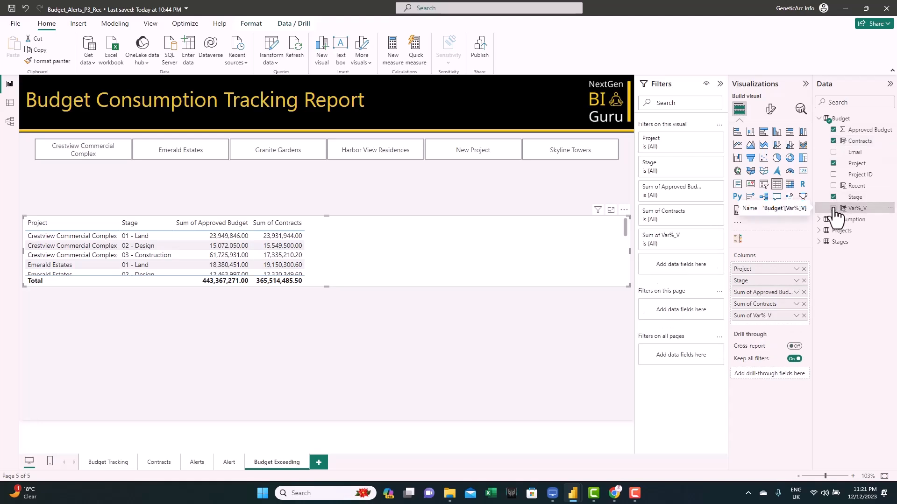
{"action": "left_click", "coordinate": [833, 152]}
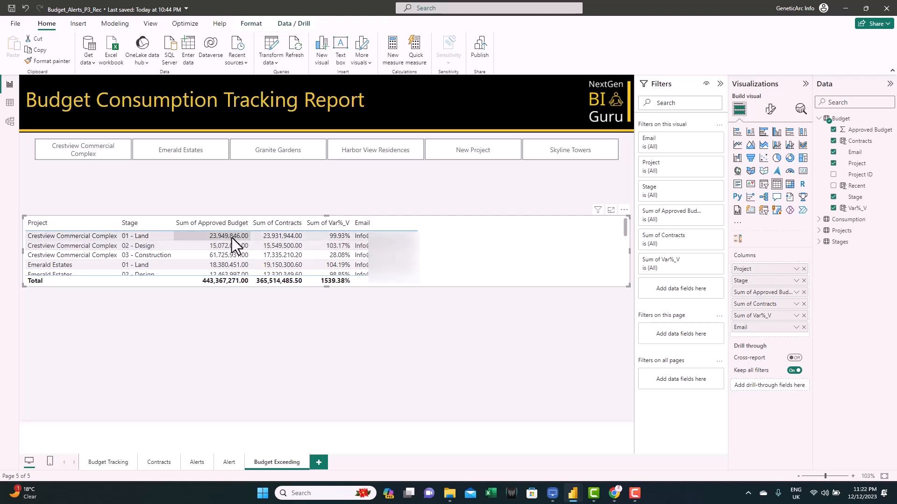
- Set Approved Budget, Contracts and Var%_V in the table to Don't summarize
{"action": "left_click", "coordinate": [796, 292]}
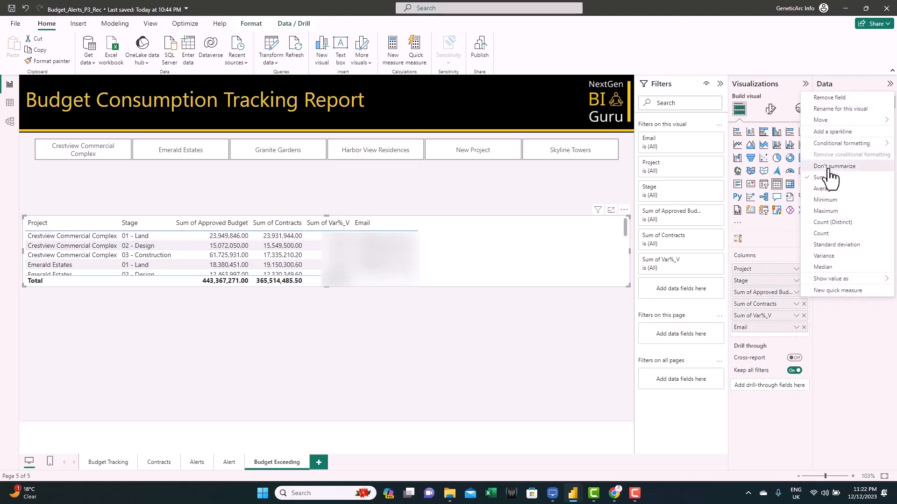
{"action": "left_click", "coordinate": [830, 176]}
{"action": "left_click", "coordinate": [796, 304]}
{"action": "left_click", "coordinate": [829, 189]}
{"action": "left_click", "coordinate": [796, 316]}
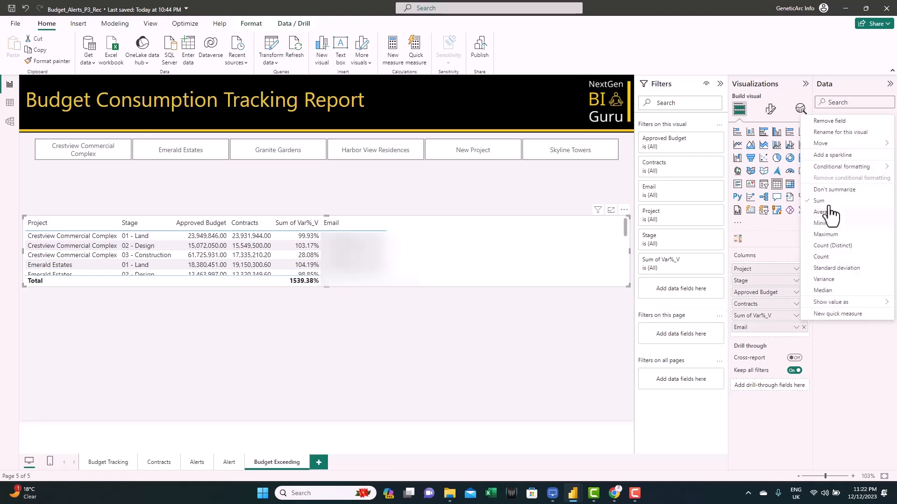
{"action": "left_click", "coordinate": [829, 200]}
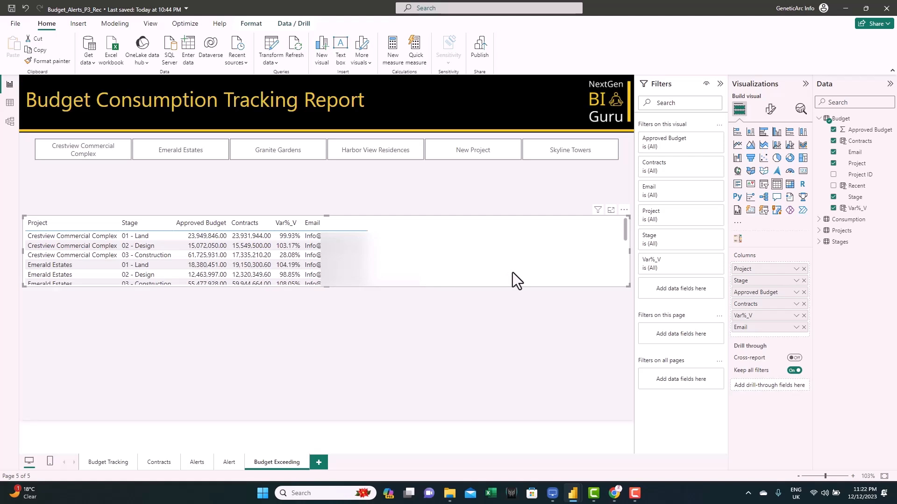
- Filter the table to rows where Var%_V is greater than 1.05 and enlarge it to show all rows
{"action": "left_click", "coordinate": [705, 260]}
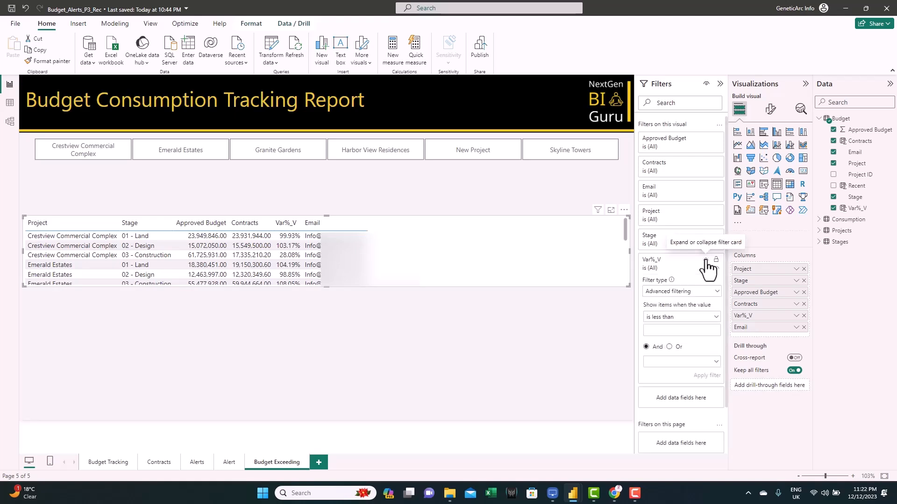
{"action": "left_click", "coordinate": [671, 318]}
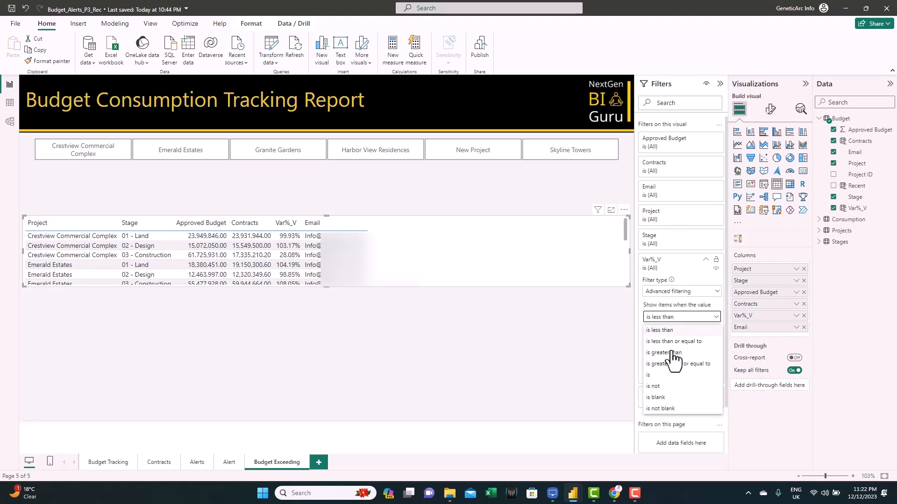
{"action": "left_click", "coordinate": [673, 354]}
{"action": "left_click", "coordinate": [674, 333]}
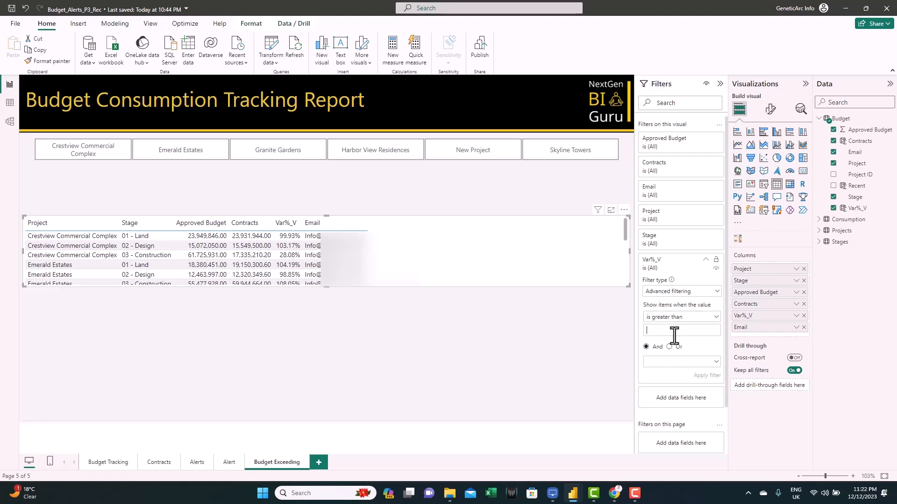
{"action": "type", "text": "1.05"}
{"action": "left_click", "coordinate": [701, 377]}
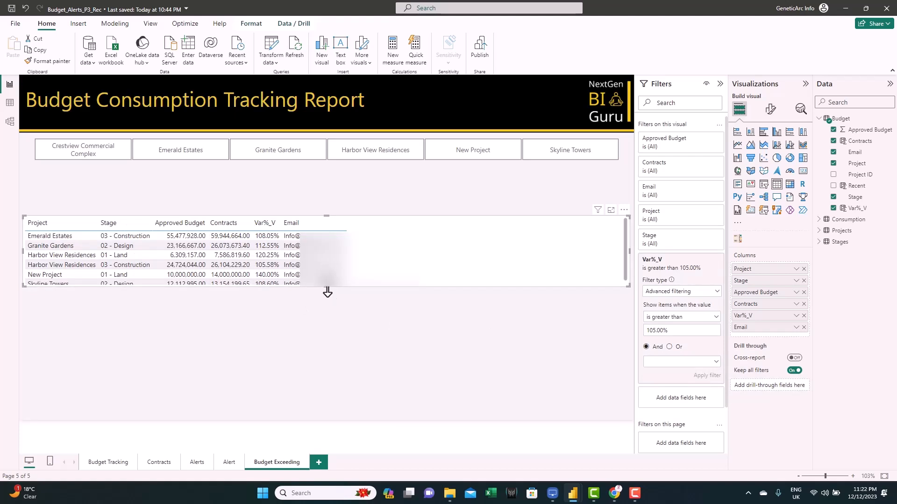
{"action": "left_click_drag", "start_coordinate": [326, 292], "coordinate": [327, 307]}
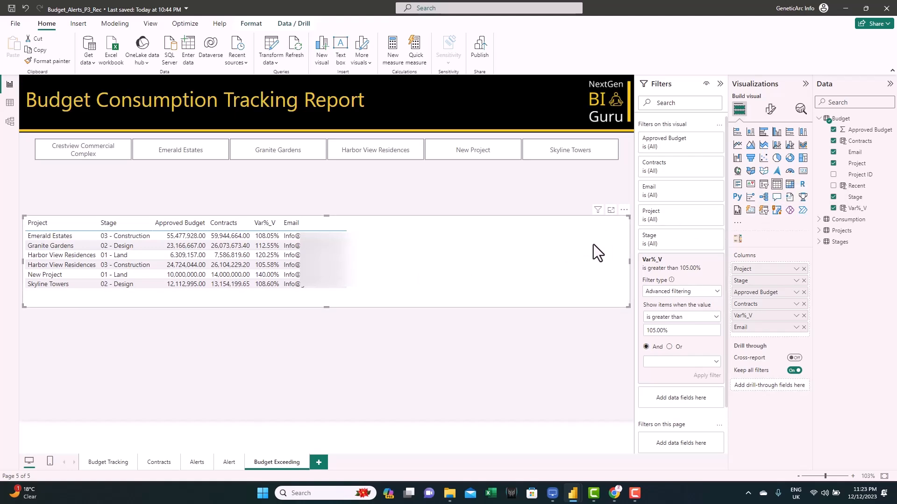
- Convert the table into a Power Automate visual, open it for editing and start a new instant cloud flow
{"action": "left_click", "coordinate": [803, 211]}
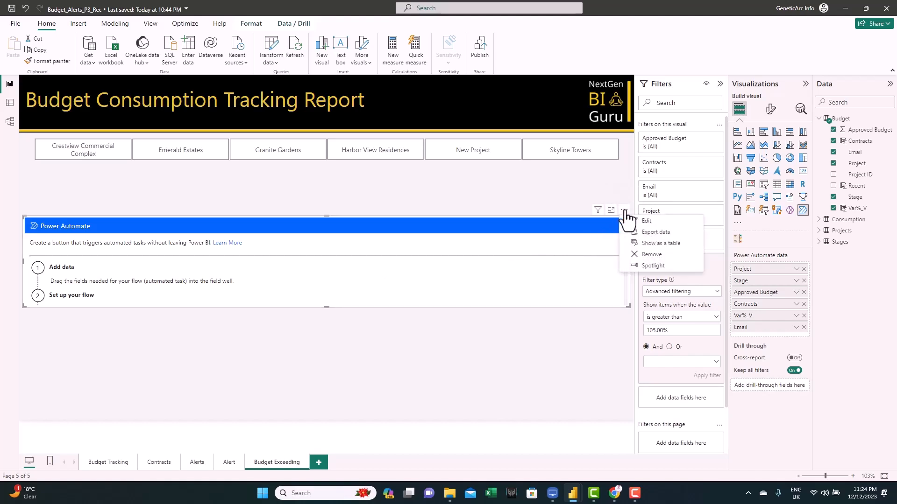
{"action": "left_click", "coordinate": [646, 221]}
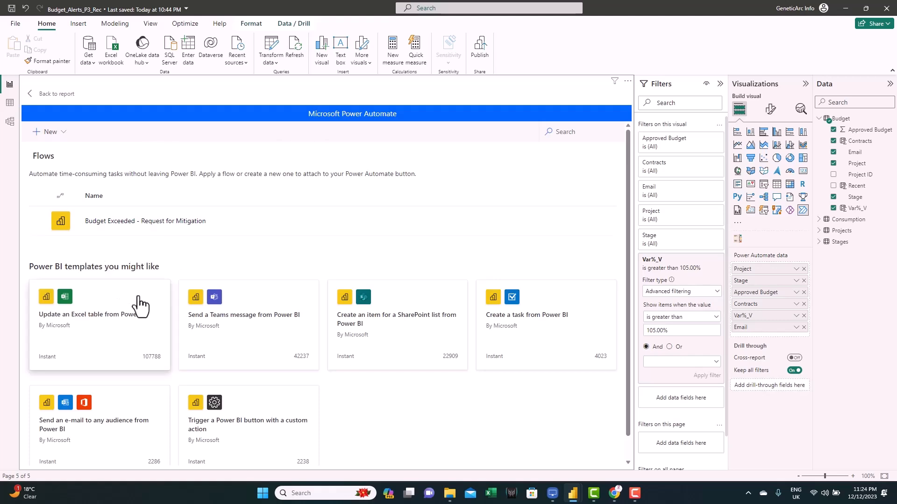
{"action": "left_click", "coordinate": [44, 135]}
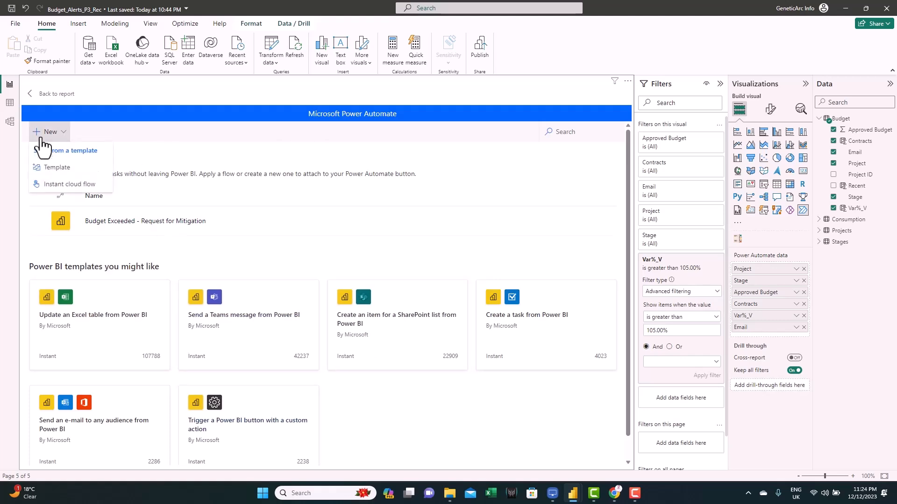
{"action": "left_click", "coordinate": [70, 184]}
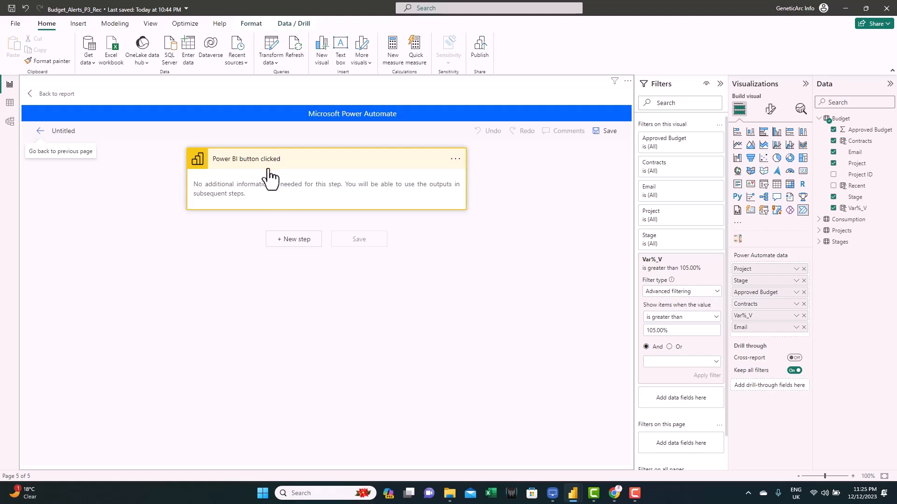
- Add an Apply to each step after the Power BI button trigger
{"action": "left_click", "coordinate": [288, 241]}
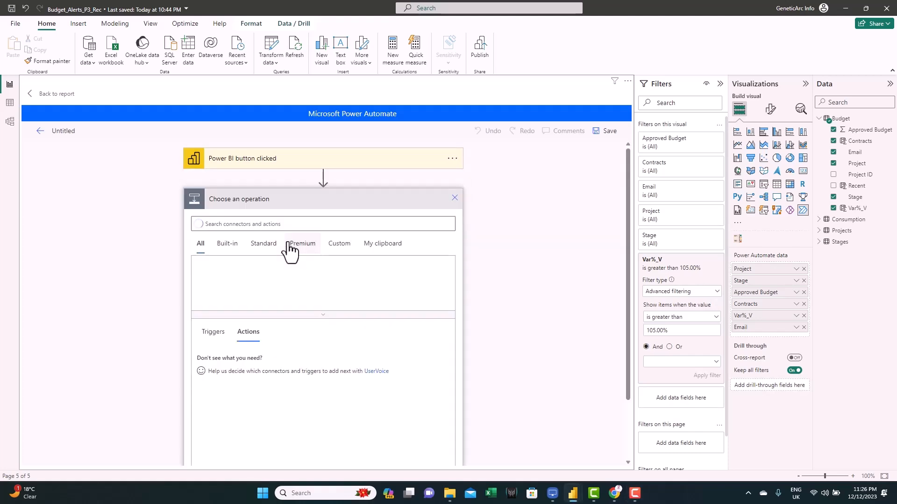
{"action": "left_click", "coordinate": [232, 223]}
{"action": "type", "text": "apply to ea"}
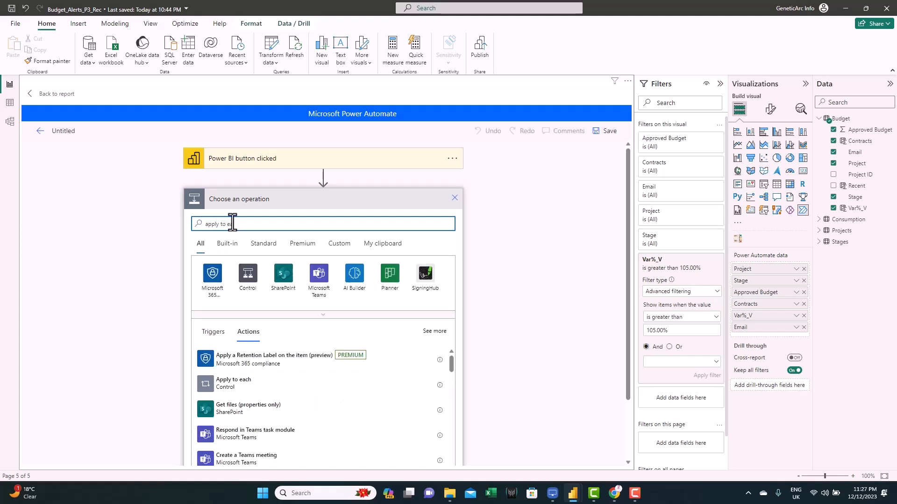
{"action": "left_click", "coordinate": [240, 363]}
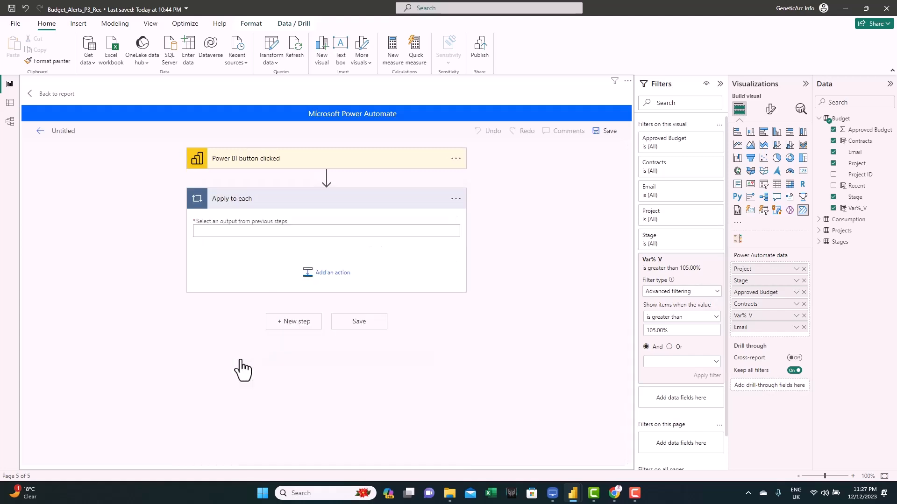
- Set the Apply to each loop's output to the Power BI data dynamic content
{"action": "left_click", "coordinate": [210, 232]}
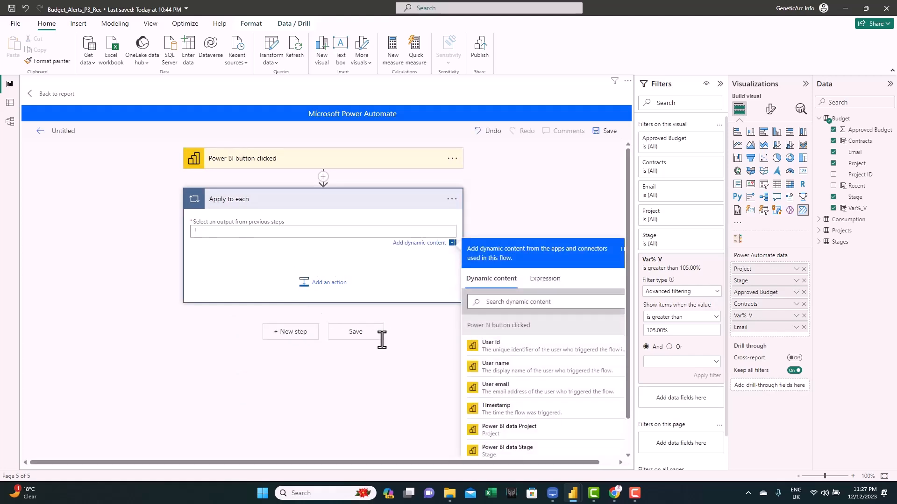
{"action": "left_click_drag", "start_coordinate": [542, 464], "coordinate": [571, 465]}
{"action": "scroll", "coordinate": [621, 350], "scroll_direction": "down", "scroll_amount": 5}
{"action": "left_click", "coordinate": [513, 452]}
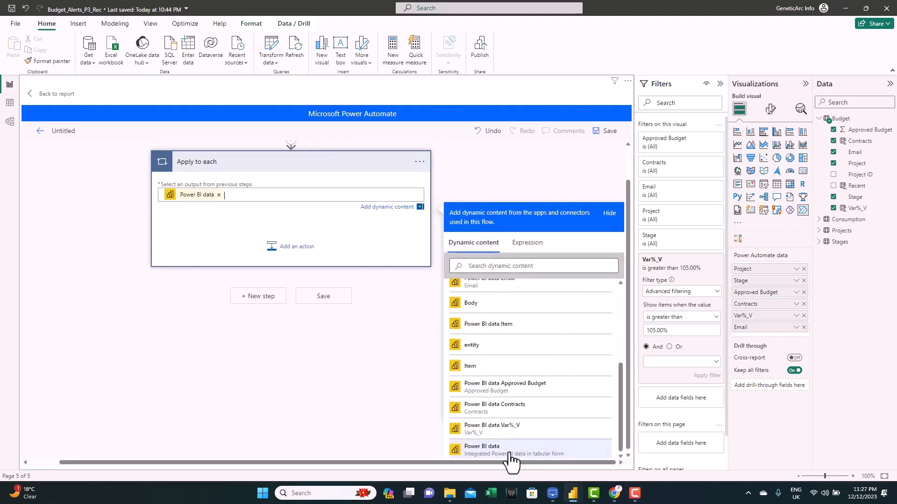
{"action": "left_click", "coordinate": [133, 219]}
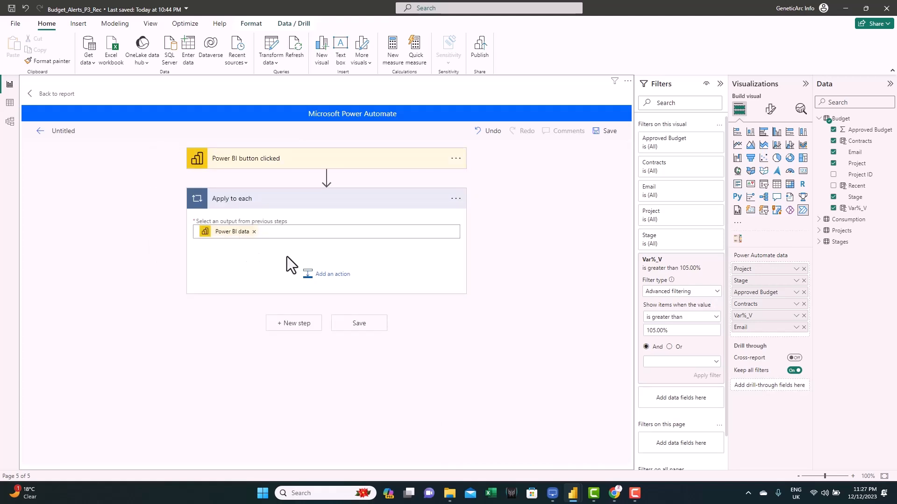
- Add a Start and wait for an approval action inside the loop
{"action": "left_click", "coordinate": [334, 279]}
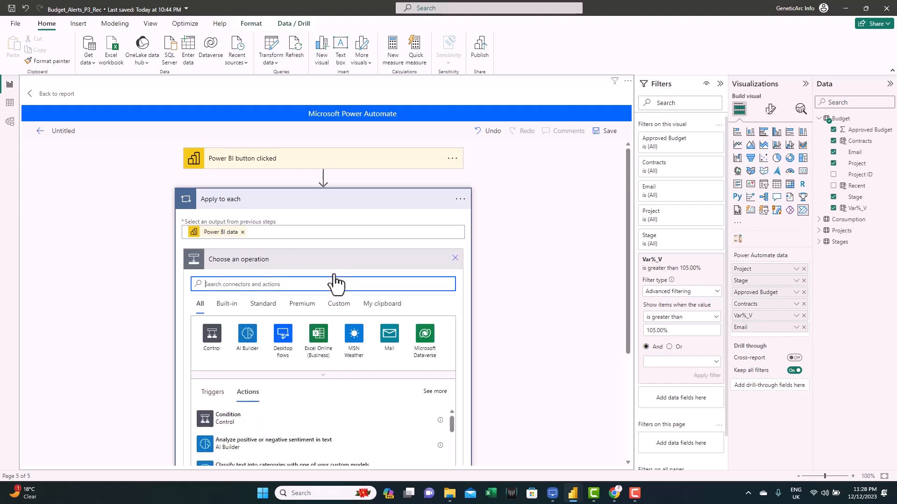
{"action": "type", "text": "approval"}
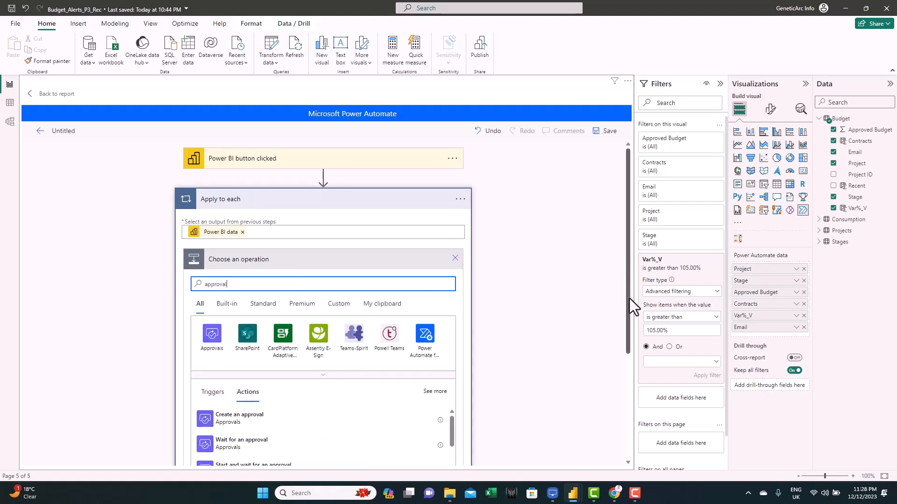
{"action": "left_click_drag", "start_coordinate": [629, 293], "coordinate": [634, 342]}
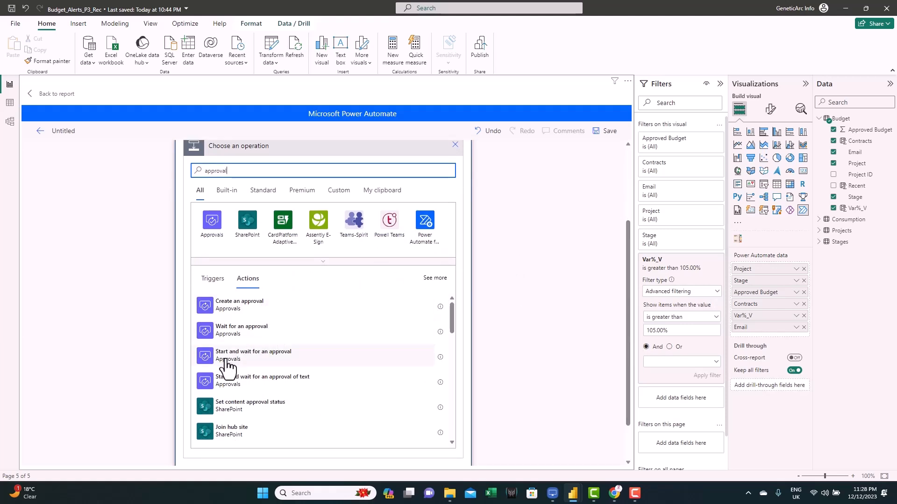
{"action": "left_click", "coordinate": [272, 360]}
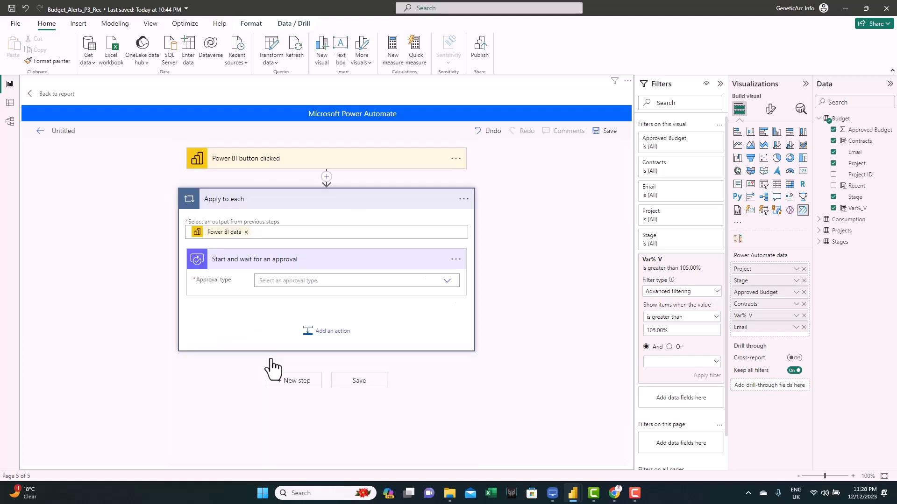
- Set the approval type to Custom Responses – Wait for one response
{"action": "left_click", "coordinate": [445, 285]}
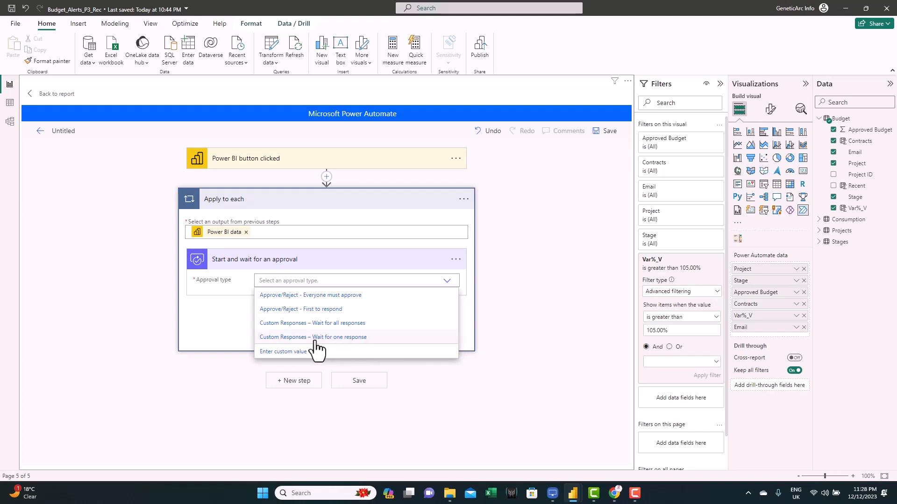
{"action": "left_click", "coordinate": [353, 340]}
{"action": "left_click_drag", "start_coordinate": [629, 274], "coordinate": [629, 327]}
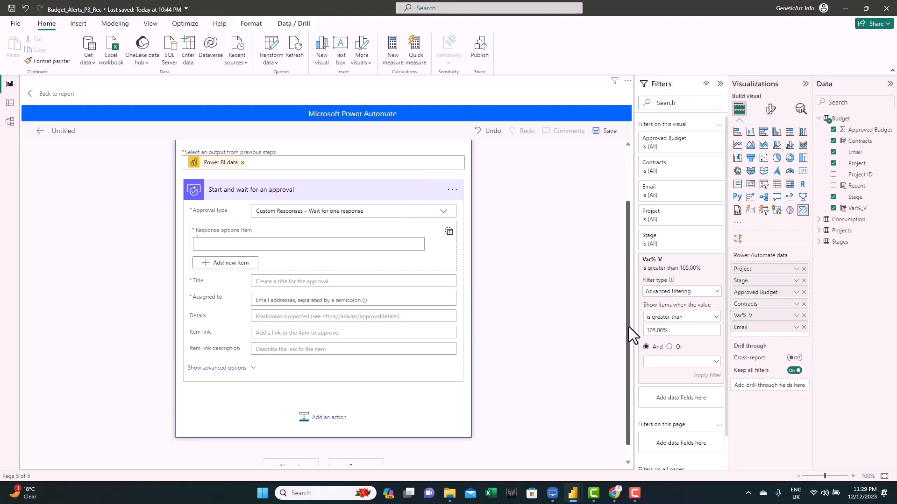
- Enter Provide Mitigation as the approval's response option item
{"action": "left_click", "coordinate": [208, 245]}
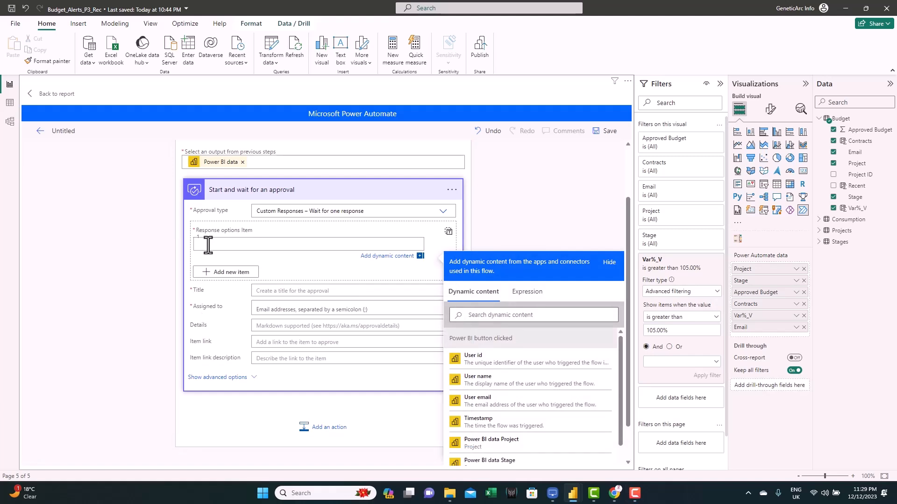
{"action": "type", "text": "Provide Mitigation"}
{"action": "left_click", "coordinate": [164, 248]}
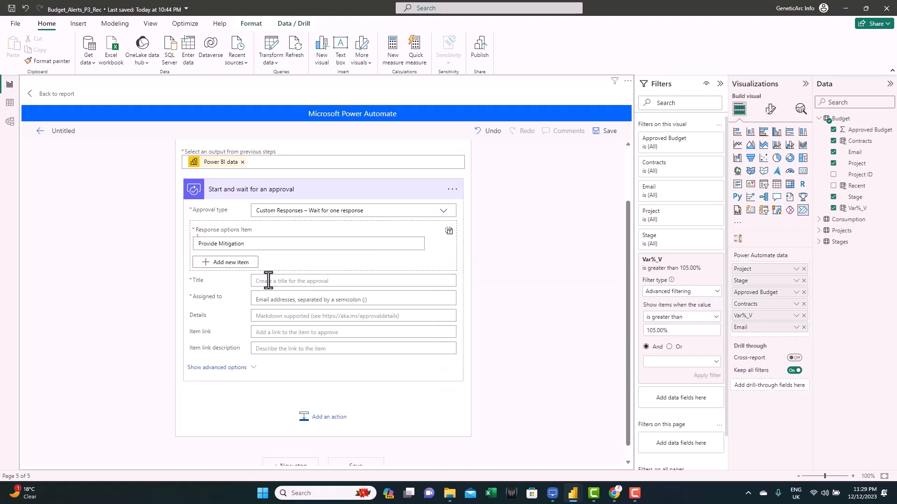
- Set the approval Title to the Power BI data Project and Stage fields followed by "- Request for mitigation"
{"action": "left_click", "coordinate": [268, 280]}
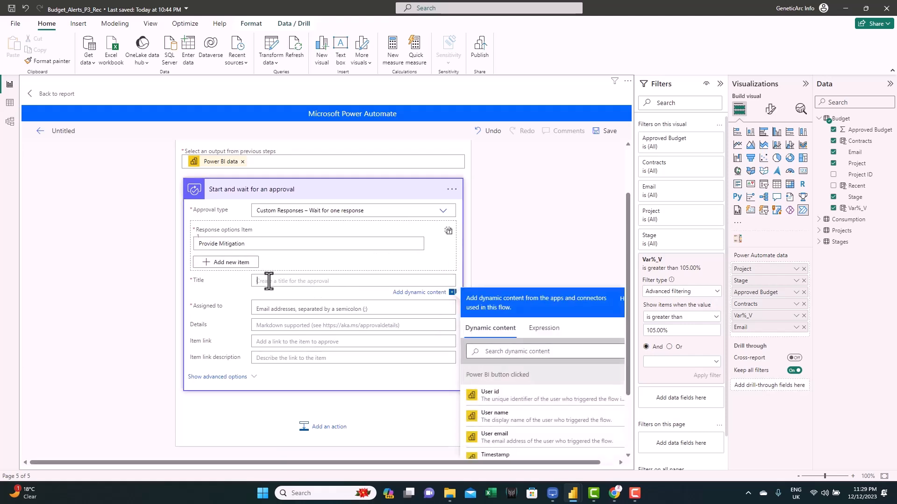
{"action": "left_click_drag", "start_coordinate": [626, 284], "coordinate": [618, 371]}
{"action": "scroll", "coordinate": [622, 350], "scroll_direction": "right", "scroll_amount": 1}
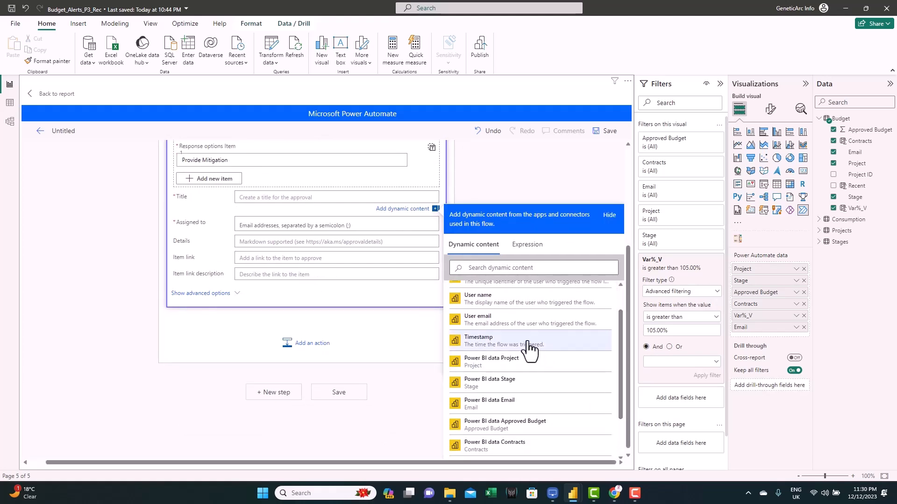
{"action": "left_click", "coordinate": [499, 373]}
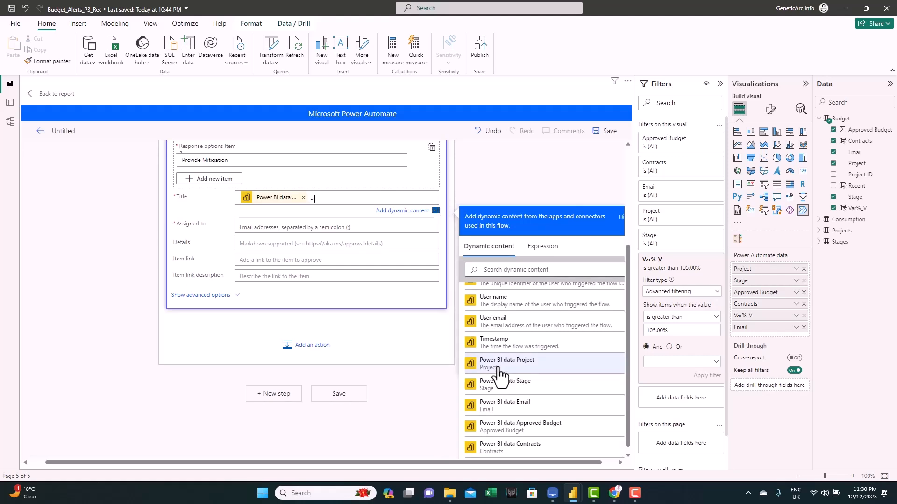
{"action": "type", "text": "-"}
{"action": "left_click", "coordinate": [510, 388]}
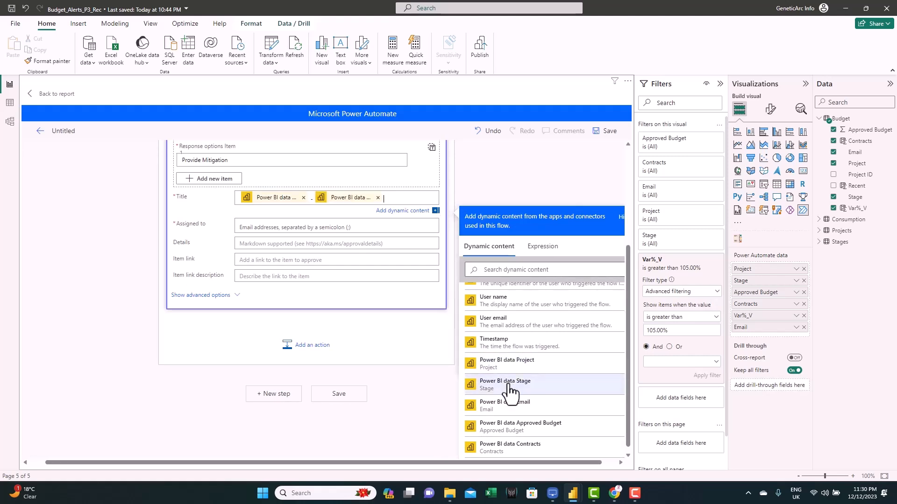
{"action": "type", "text": "- Request for mitigation"}
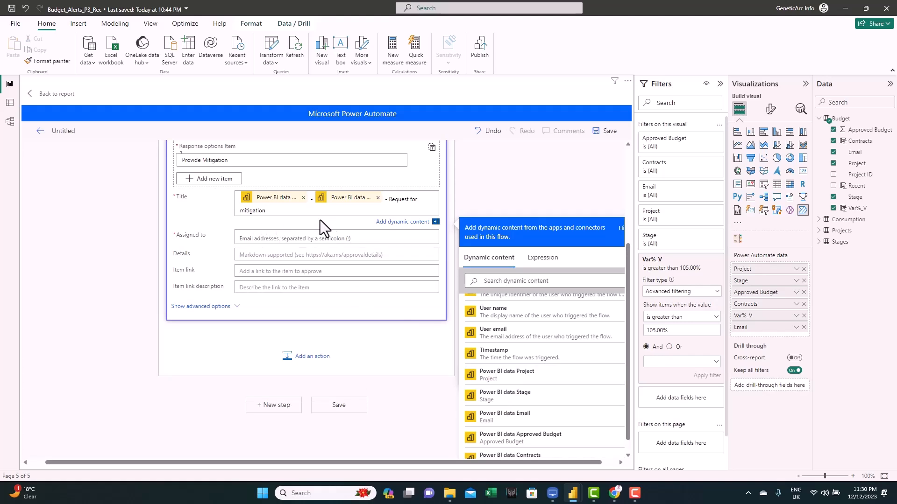
- Assign the approval to the Power BI data Email dynamic content
{"action": "left_click", "coordinate": [257, 240]}
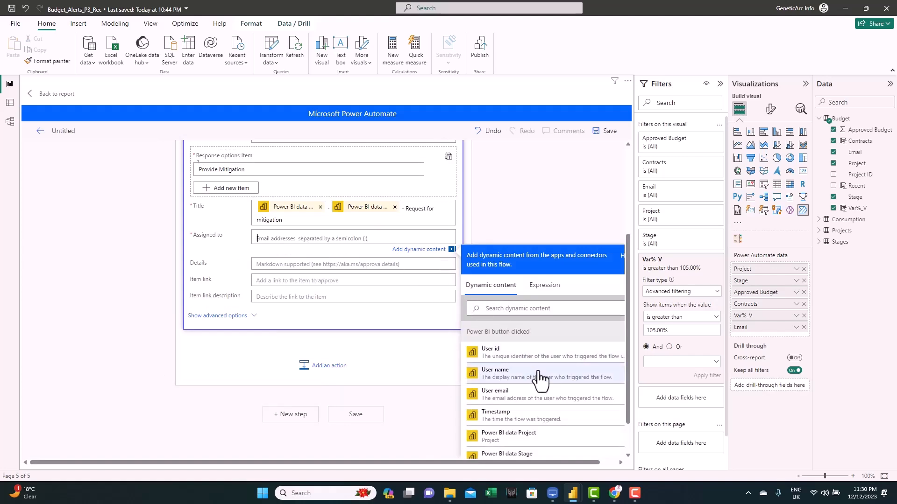
{"action": "left_click_drag", "start_coordinate": [627, 365], "coordinate": [628, 408]}
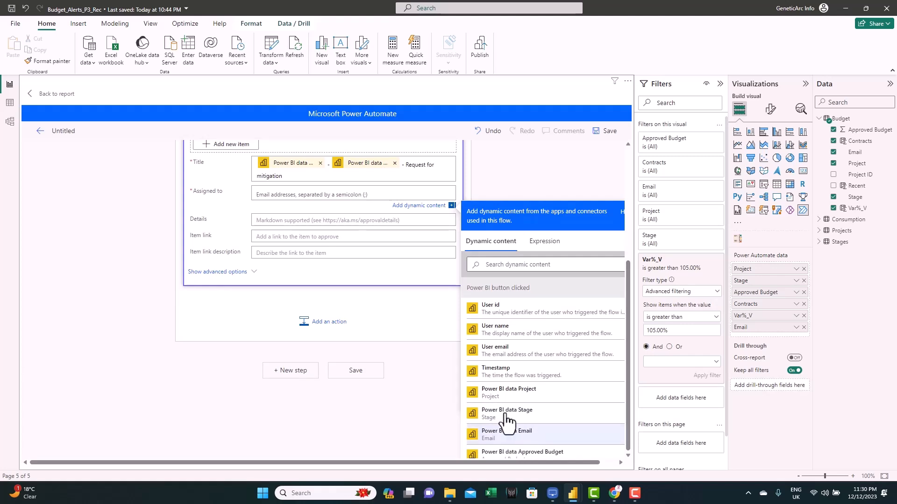
{"action": "left_click", "coordinate": [526, 441]}
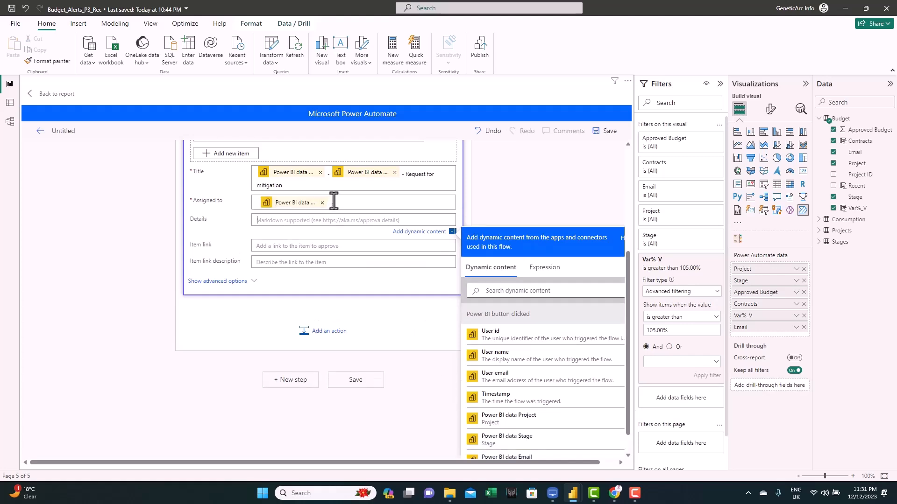
{"action": "left_click", "coordinate": [258, 202]}
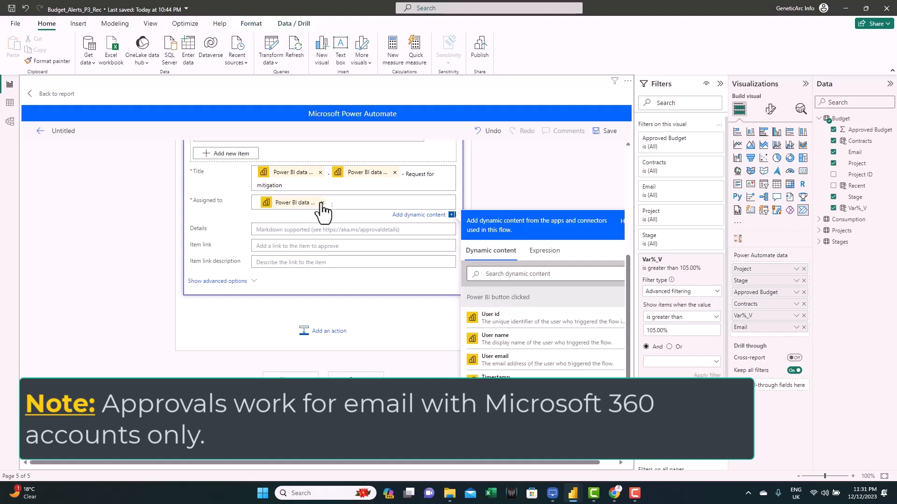
- In the approval Details, insert a pasted formatNumber expression for the exceeded percentage
{"action": "left_click", "coordinate": [266, 229]}
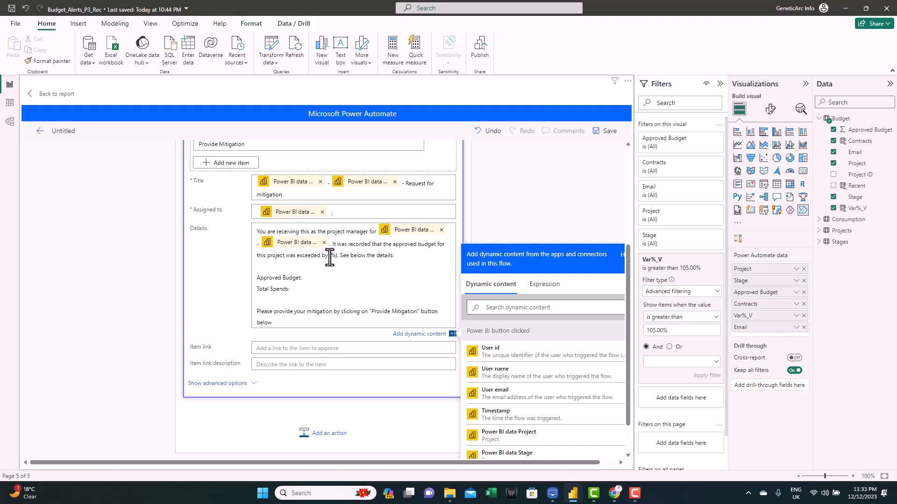
{"action": "left_click", "coordinate": [545, 284]}
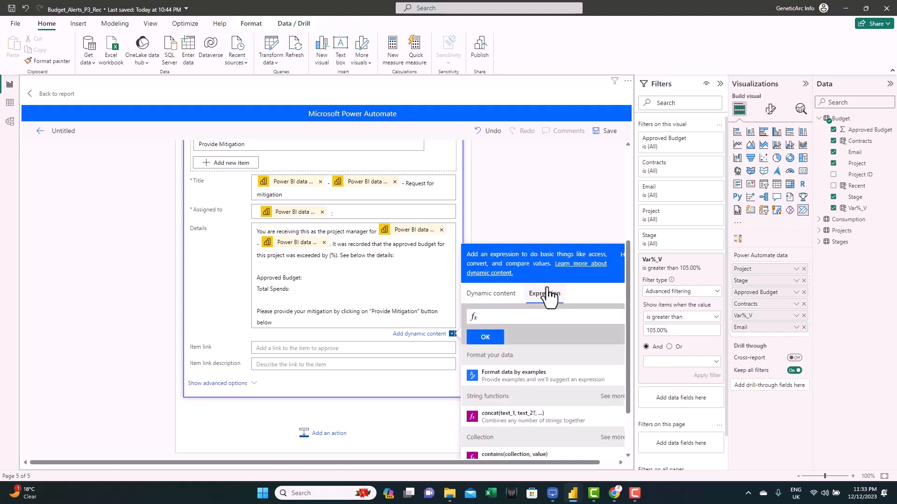
{"action": "left_click", "coordinate": [489, 318]}
{"action": "key", "text": "ctrl+v"}
{"action": "left_click_drag", "start_coordinate": [489, 317], "coordinate": [485, 318]}
{"action": "left_click", "coordinate": [487, 318]}
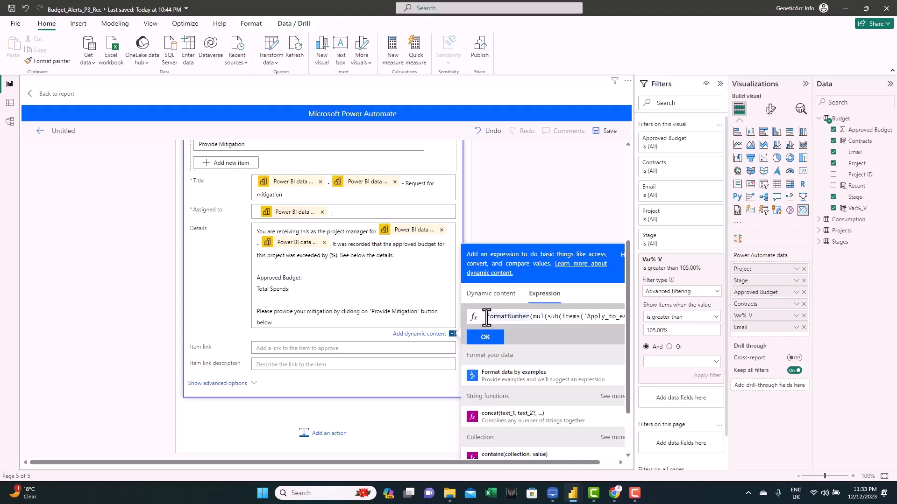
{"action": "left_click_drag", "start_coordinate": [490, 318], "coordinate": [627, 318]}
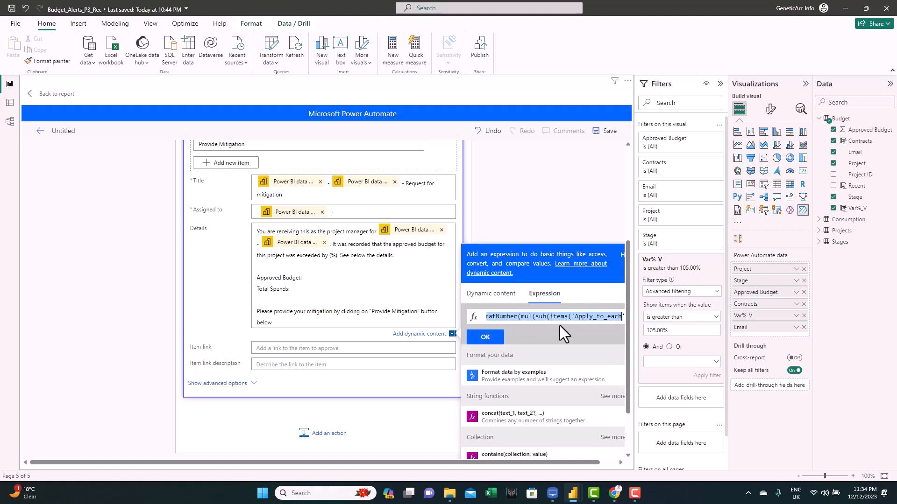
{"action": "left_click_drag", "start_coordinate": [578, 317], "coordinate": [626, 315]}
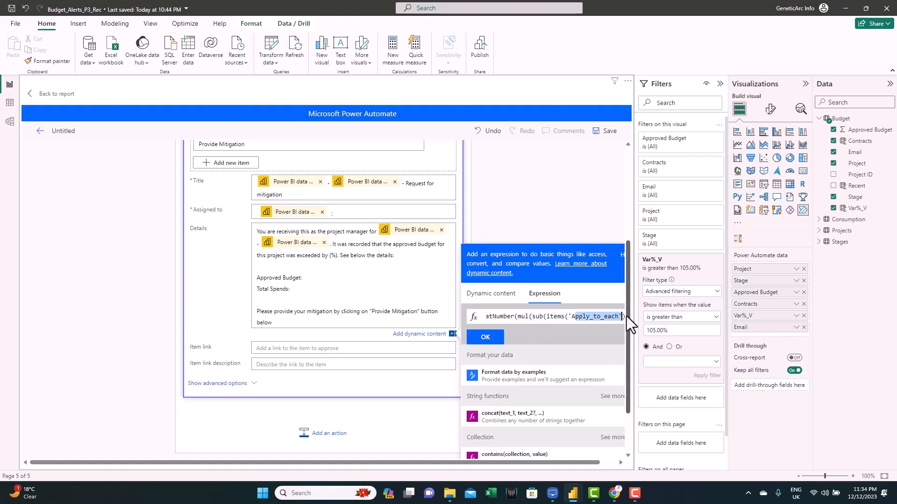
{"action": "left_click", "coordinate": [494, 340]}
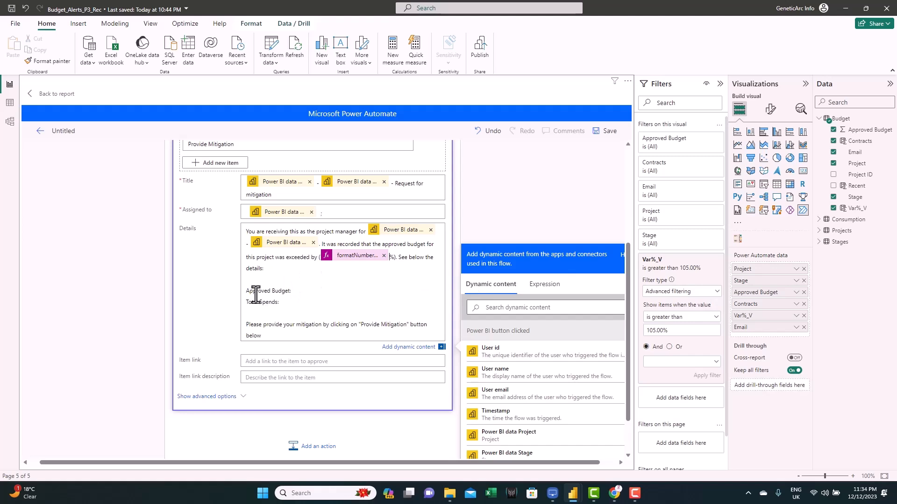
- Insert formatNumber expressions after Approved Budget and Total Spends in the details, then collapse the approval action
{"action": "left_click", "coordinate": [296, 293]}
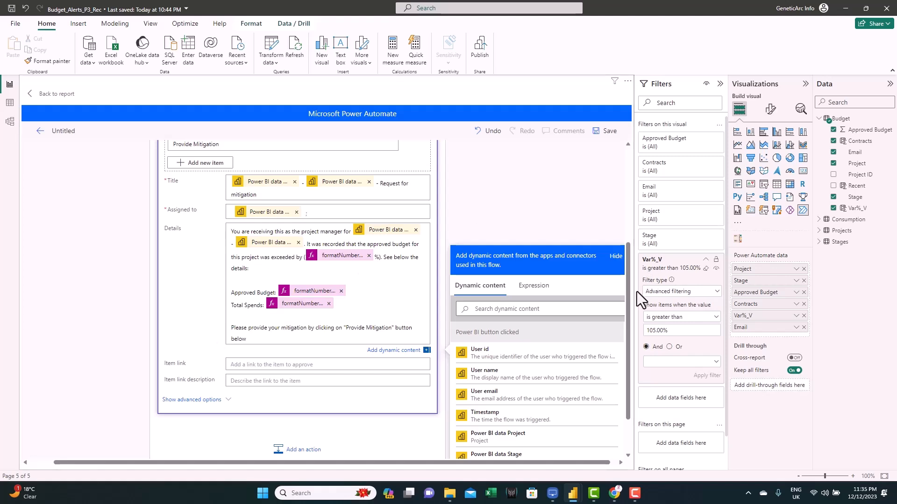
{"action": "left_click_drag", "start_coordinate": [627, 301], "coordinate": [592, 249]}
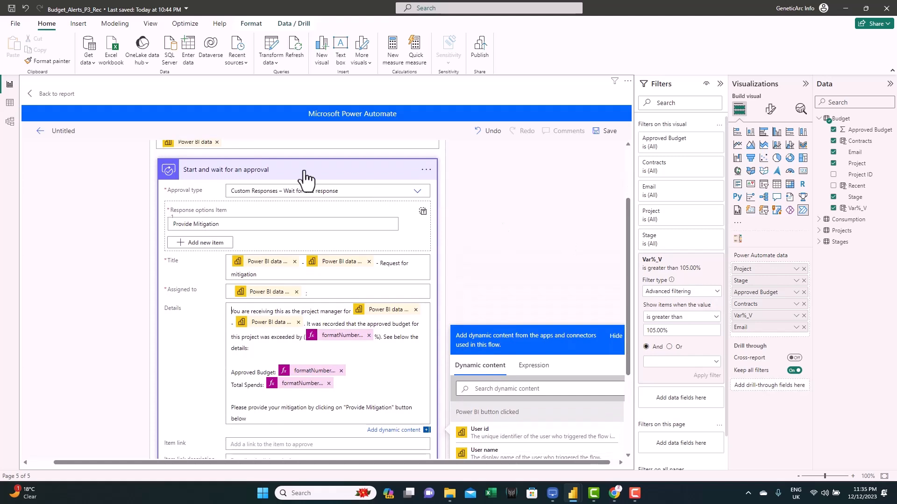
{"action": "left_click", "coordinate": [304, 174]}
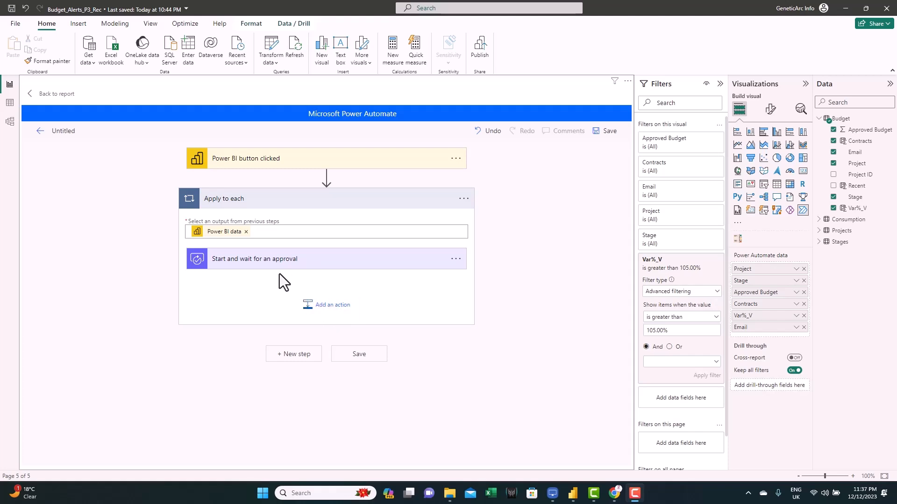
- Add a Google Sheets Insert row action inside the loop after the approval
{"action": "scroll", "coordinate": [324, 266], "scroll_direction": "down", "scroll_amount": 1}
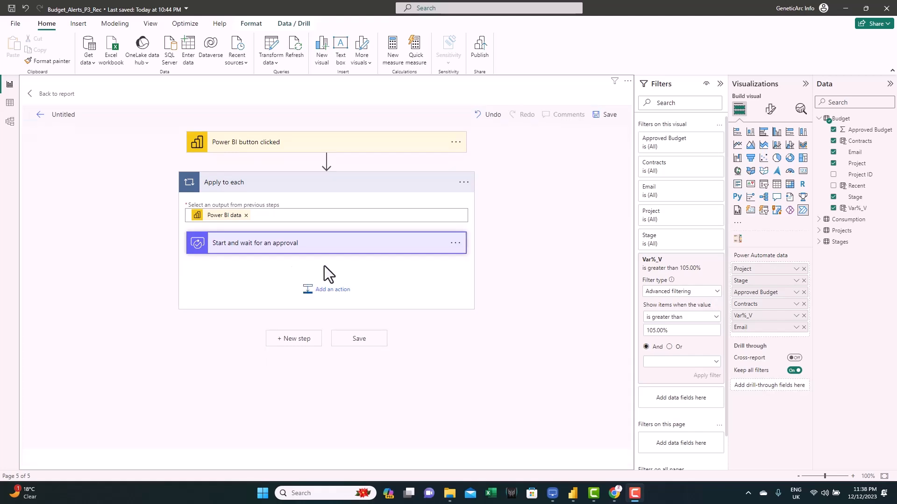
{"action": "left_click", "coordinate": [329, 301]}
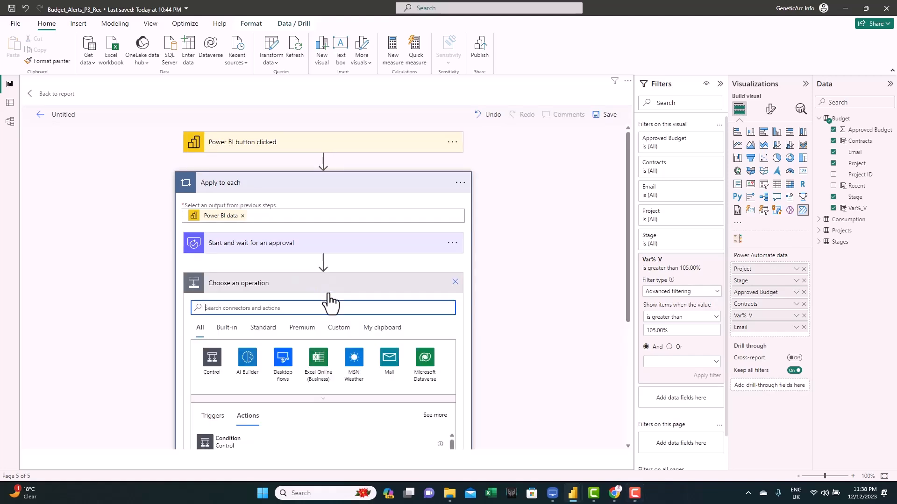
{"action": "type", "text": "g"}
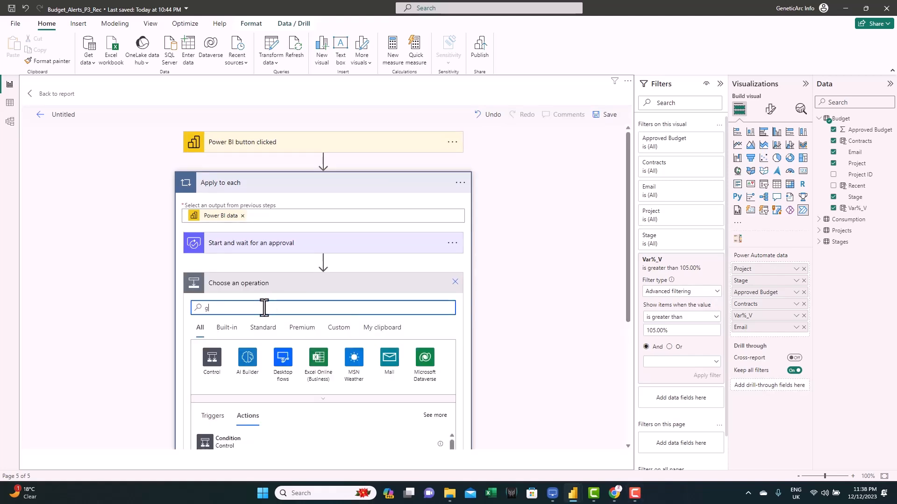
{"action": "type", "text": "oogle sheet"}
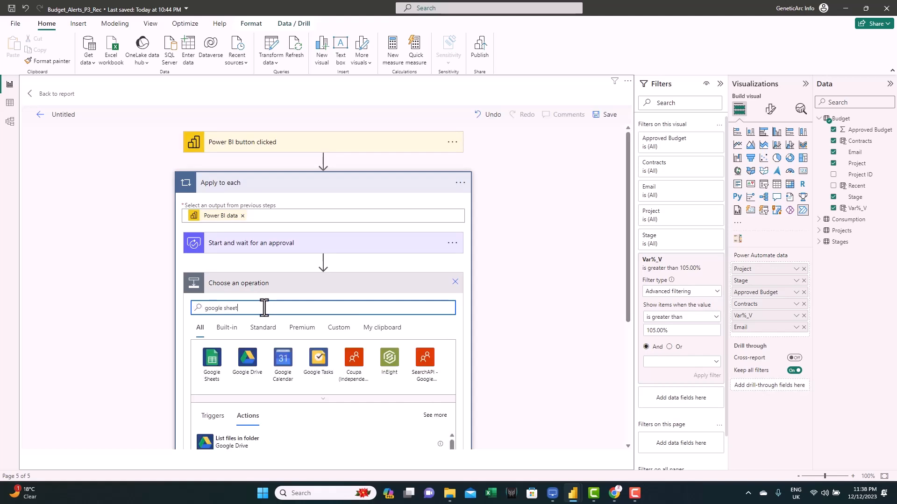
{"action": "left_click", "coordinate": [209, 361]}
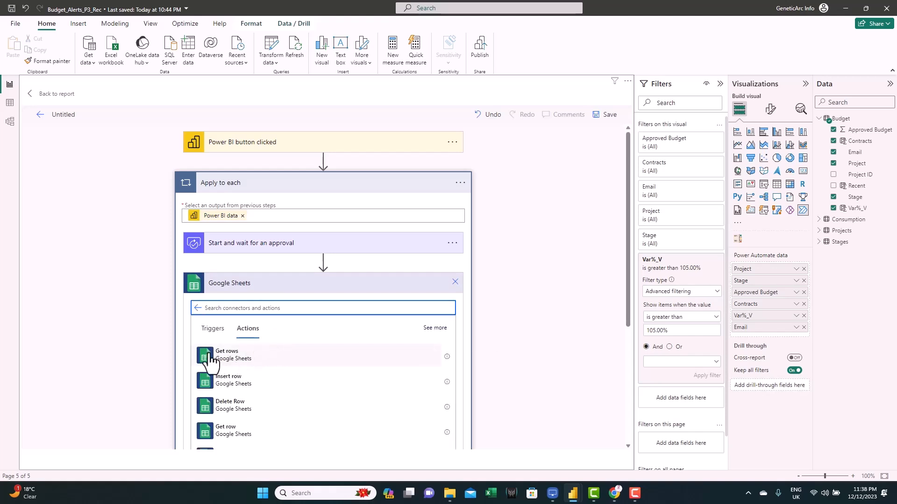
{"action": "left_click", "coordinate": [237, 388]}
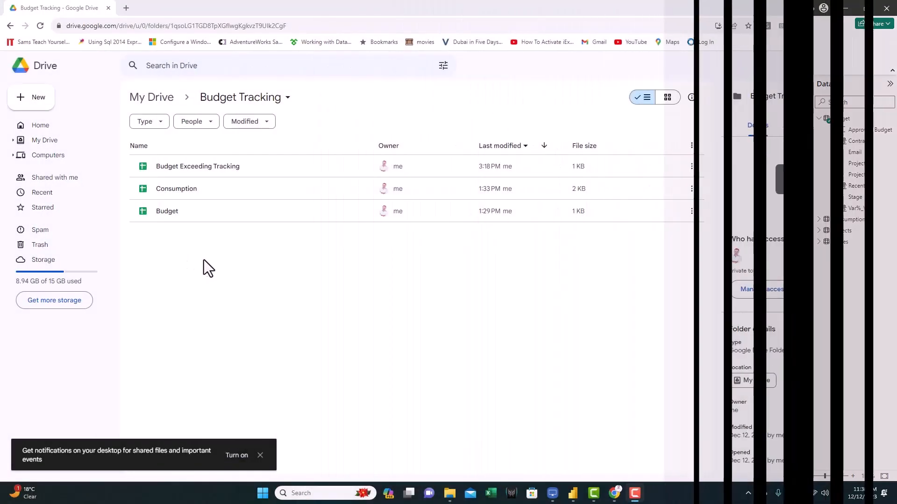
- Switch to Google Drive, create a blank spreadsheet in the Budget Tracking folder, and paste the column headers into row 1
{"action": "right_click", "coordinate": [163, 248]}
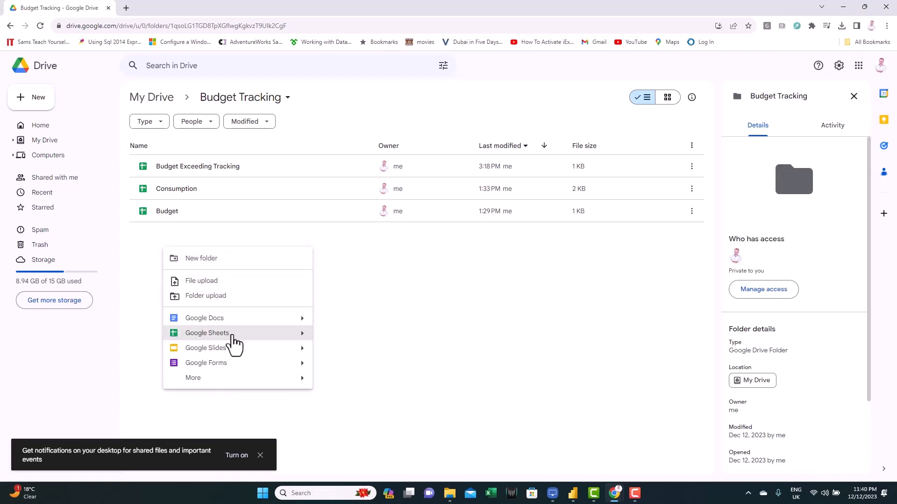
{"action": "mouse_move", "coordinate": [304, 344]}
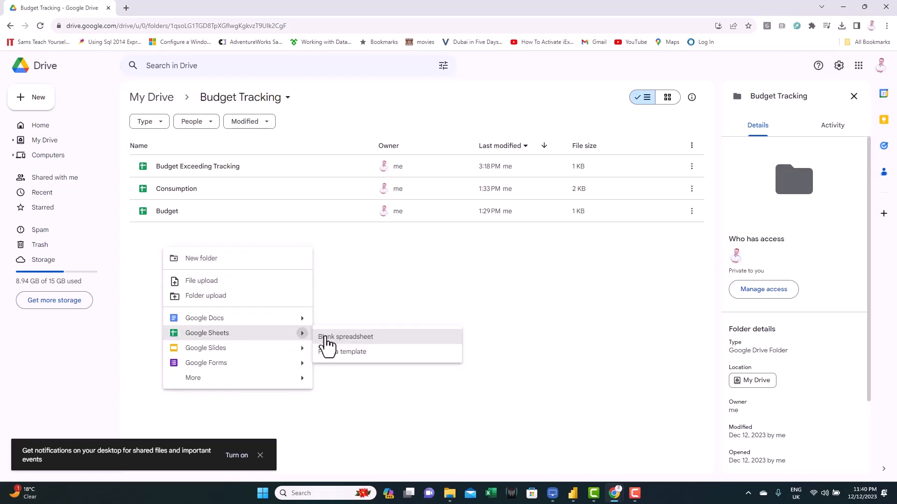
{"action": "left_click", "coordinate": [347, 337]}
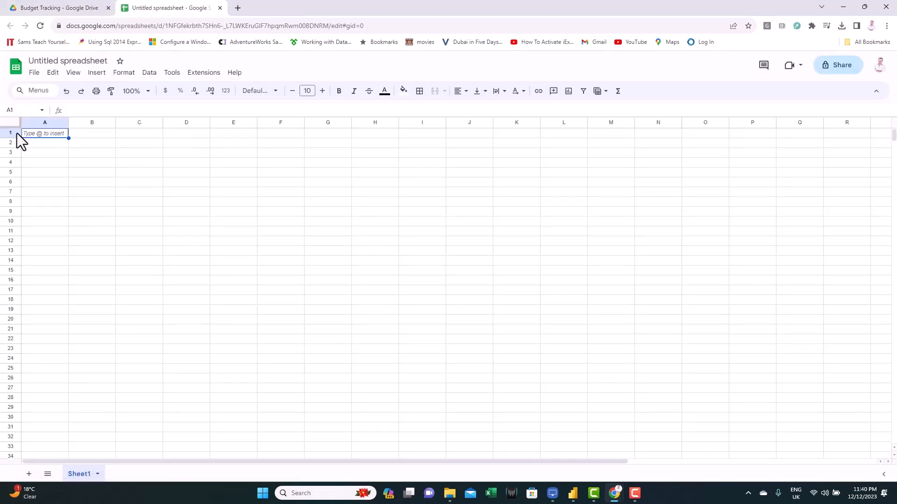
{"action": "left_click", "coordinate": [17, 133]}
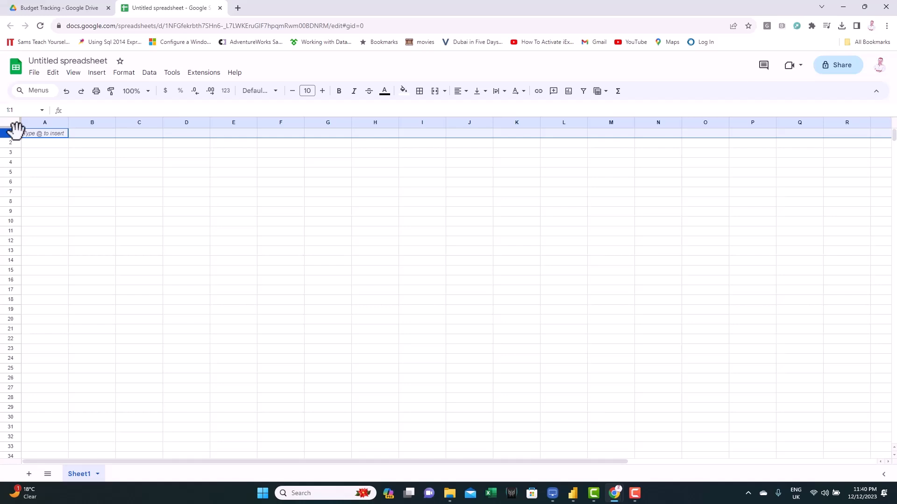
{"action": "type", "text": "Project\tStage\tApproved Budget\tSpends\tVariance\tRequest Date\tResponse Date\tResponse By\tComments"}
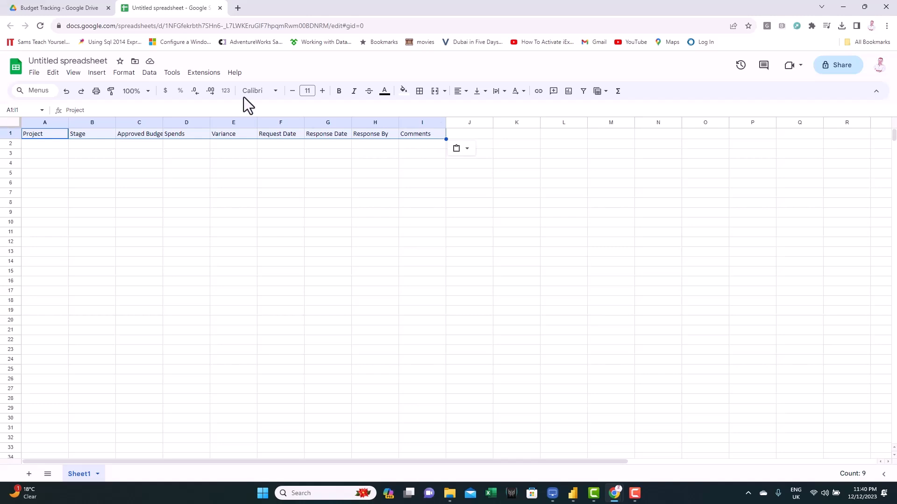
- Rename the new spreadsheet to Budget Tracking
{"action": "double_click", "coordinate": [63, 61]}
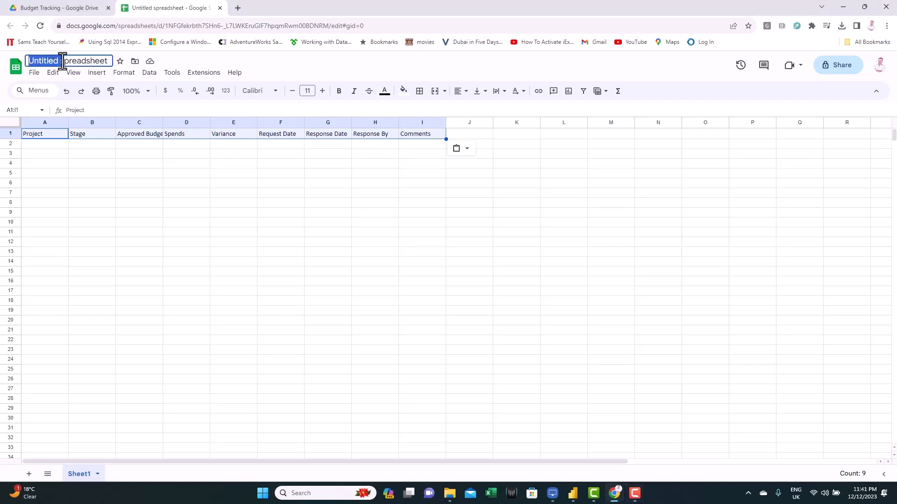
{"action": "left_click", "coordinate": [62, 60]}
{"action": "key", "text": "ctrl+a"}
{"action": "type", "text": "Budget Trac"}
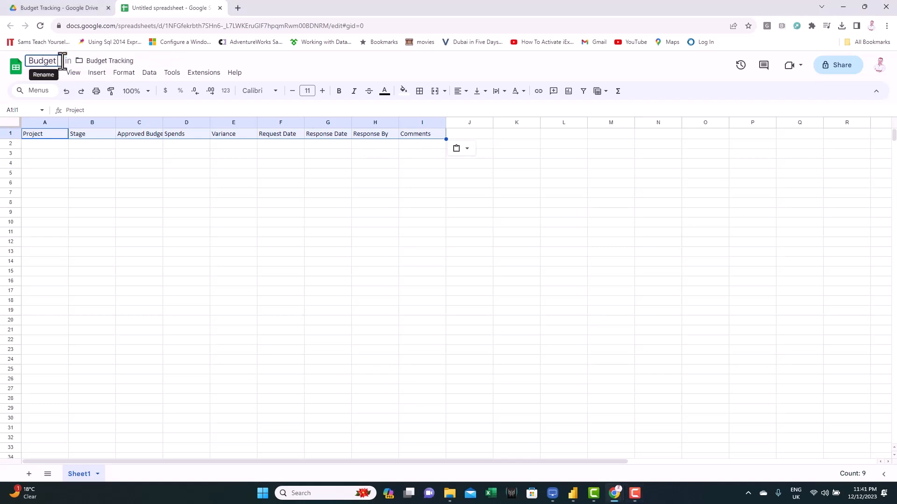
{"action": "type", "text": "king"}
{"action": "left_click", "coordinate": [186, 193]}
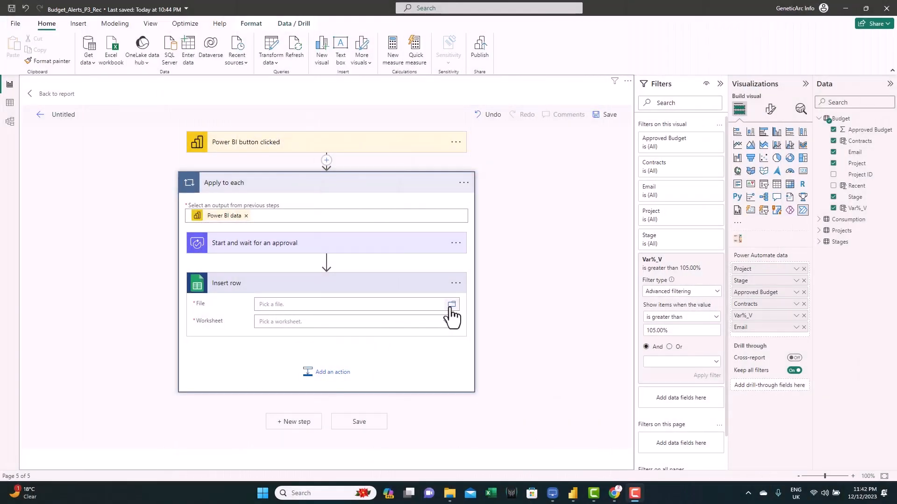
- Back in the Insert row action, pick the Budget Tracking file and the Sheet1 worksheet
{"action": "left_click", "coordinate": [451, 304]}
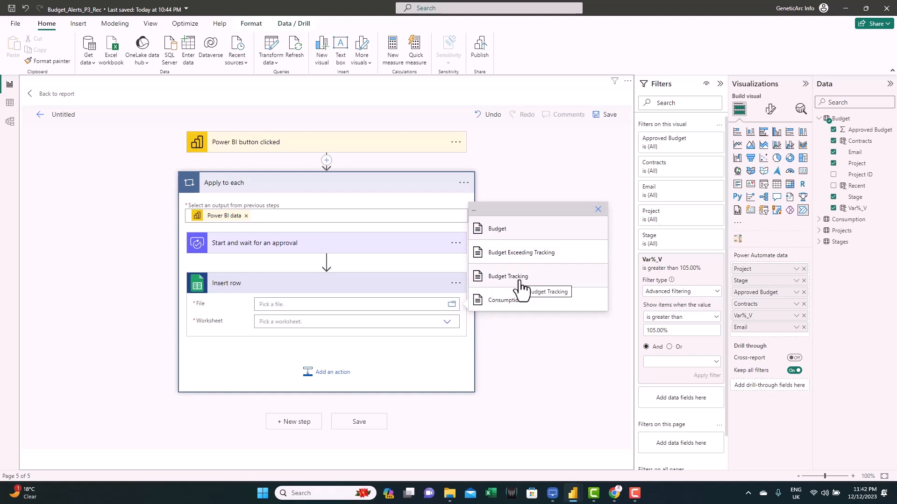
{"action": "left_click", "coordinate": [519, 278]}
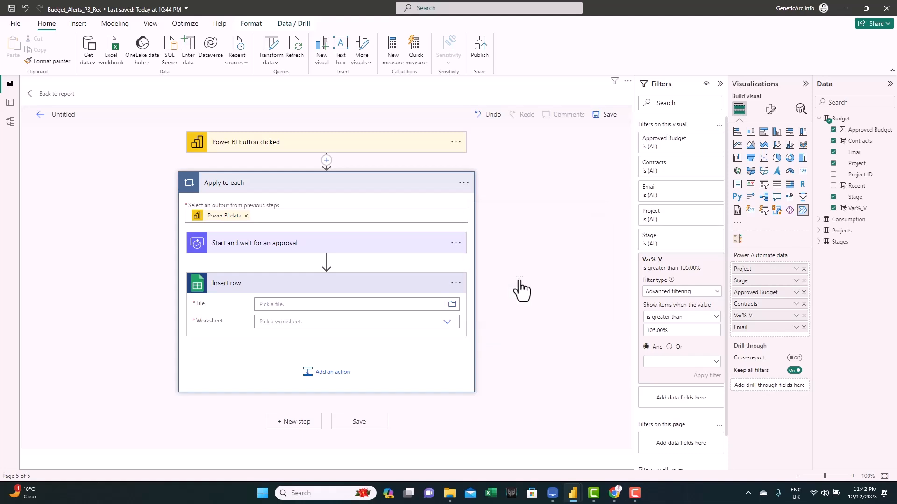
{"action": "left_click", "coordinate": [447, 329]}
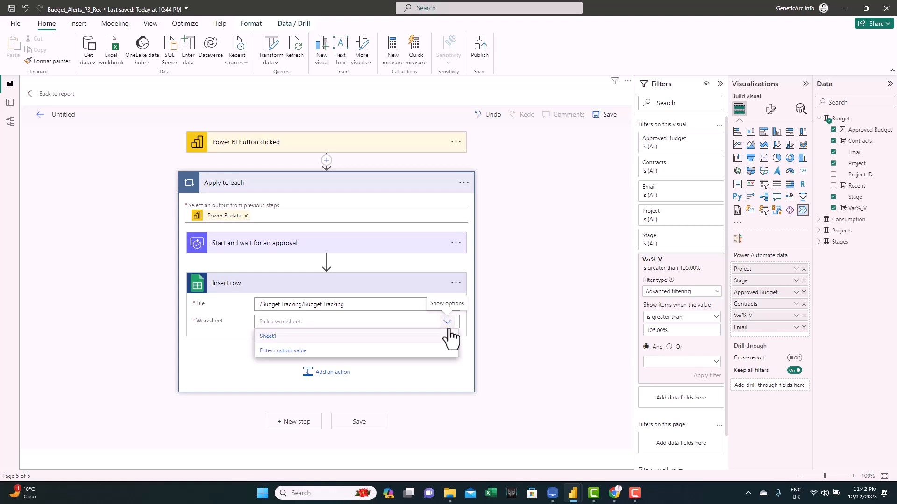
{"action": "left_click", "coordinate": [268, 336]}
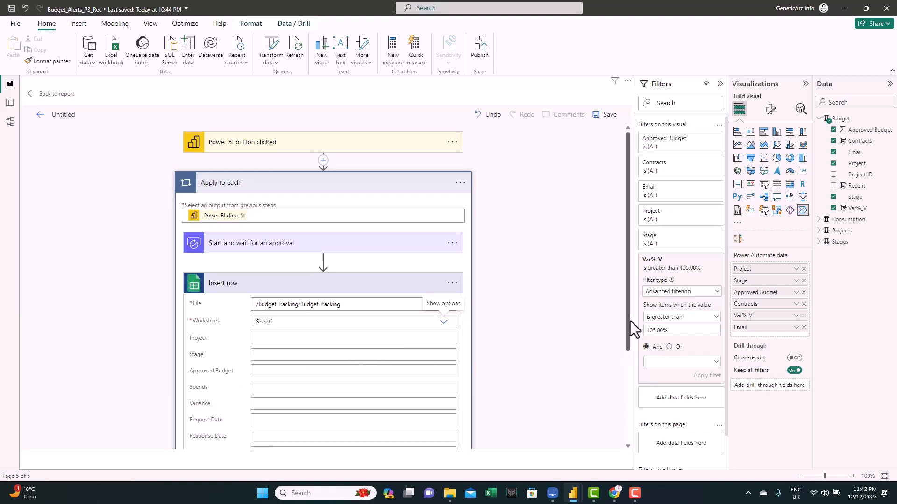
- Map the Insert row Project column to the Power BI data Project field
{"action": "left_click_drag", "start_coordinate": [629, 321], "coordinate": [634, 372]}
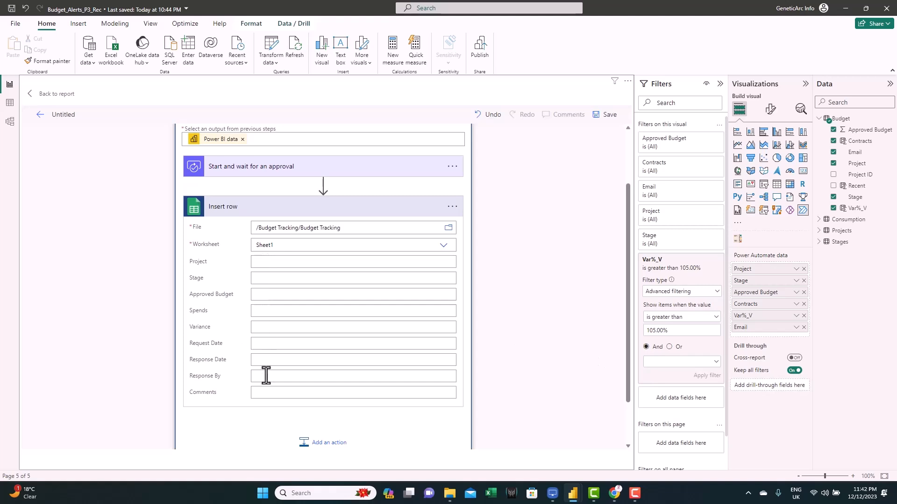
{"action": "left_click", "coordinate": [278, 262]}
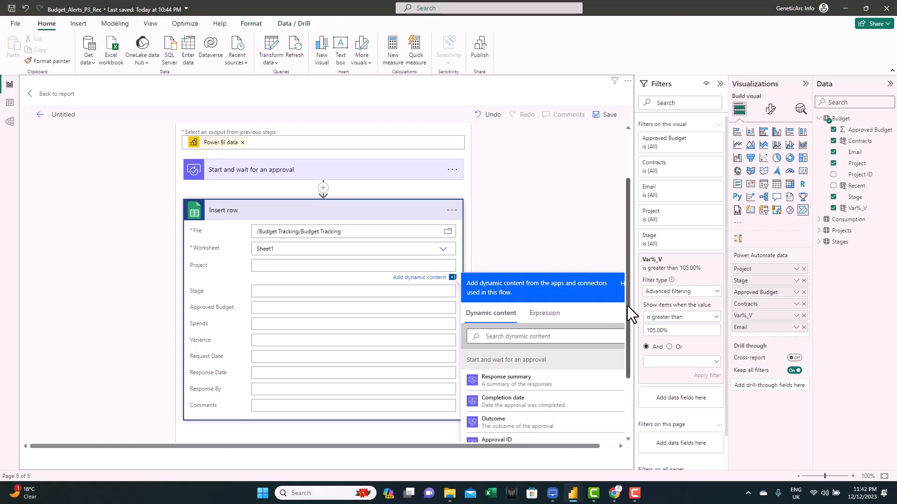
{"action": "left_click_drag", "start_coordinate": [627, 306], "coordinate": [632, 354]}
{"action": "left_click_drag", "start_coordinate": [623, 298], "coordinate": [624, 410]}
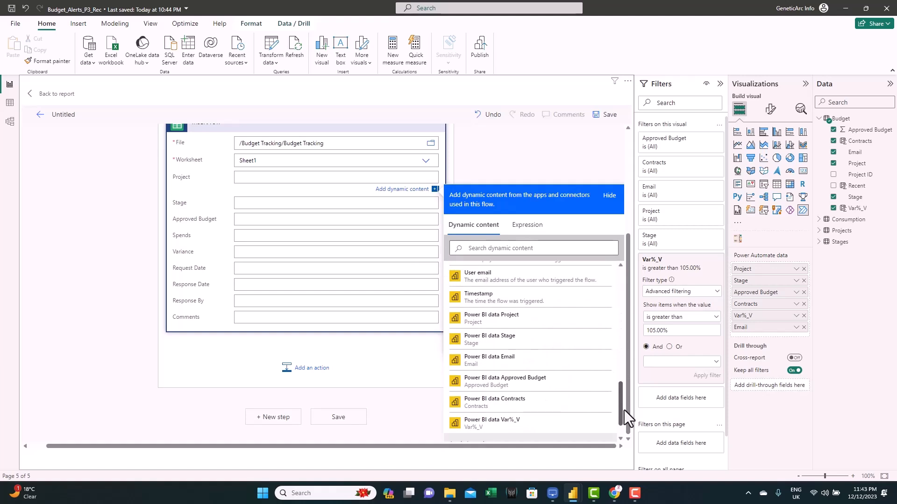
{"action": "left_click", "coordinate": [505, 334]}
- Map the Stage column to the Power BI data Stage field
{"action": "left_click", "coordinate": [244, 204]}
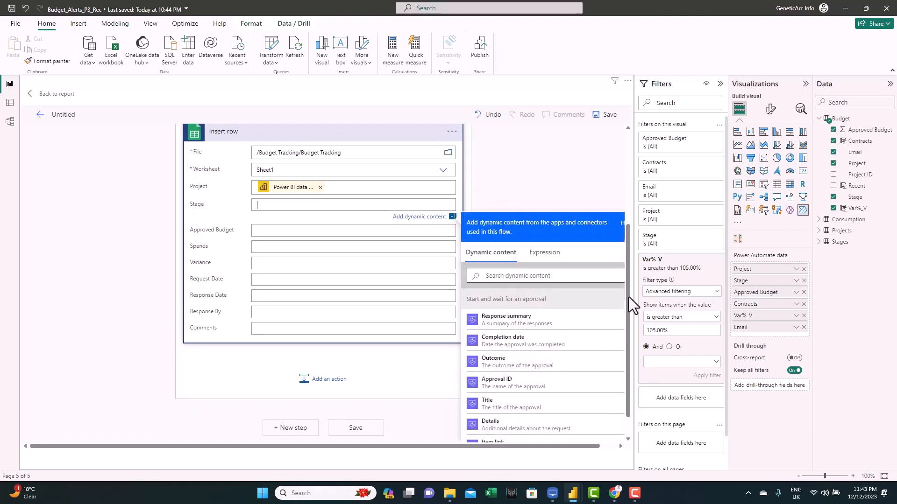
{"action": "scroll", "coordinate": [612, 410], "scroll_direction": "down", "scroll_amount": 10}
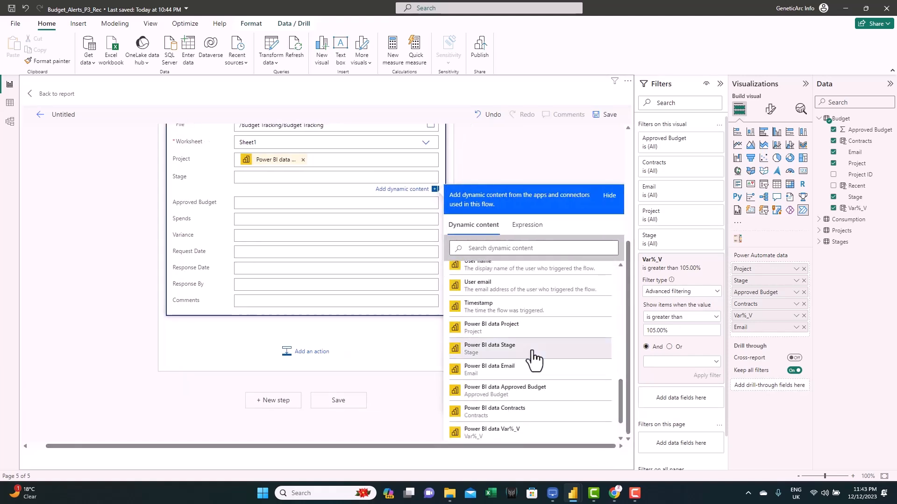
{"action": "left_click", "coordinate": [510, 345]}
- Fill Approved Budget, Spends and Variance with formatNumber expressions, appending a % sign after the Variance value
{"action": "left_click", "coordinate": [262, 205]}
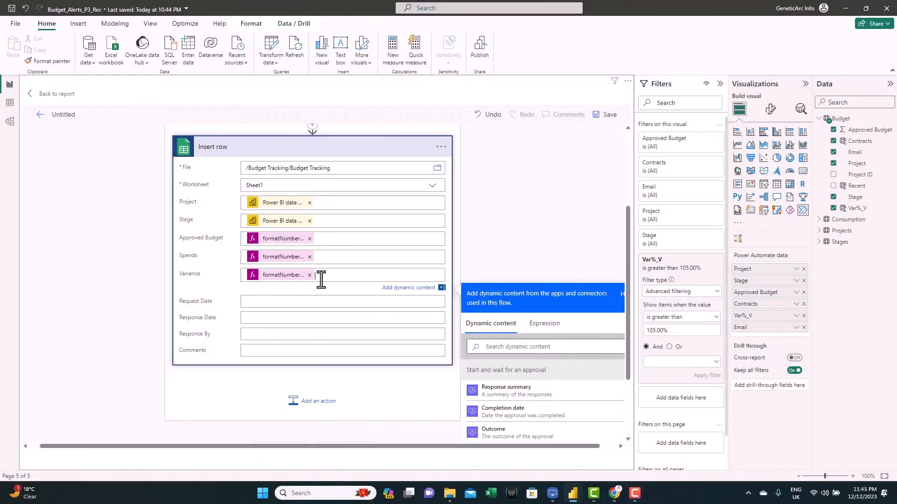
{"action": "type", "text": "%"}
- Map the Request Date column to the approval's Request date output
{"action": "left_click", "coordinate": [247, 304]}
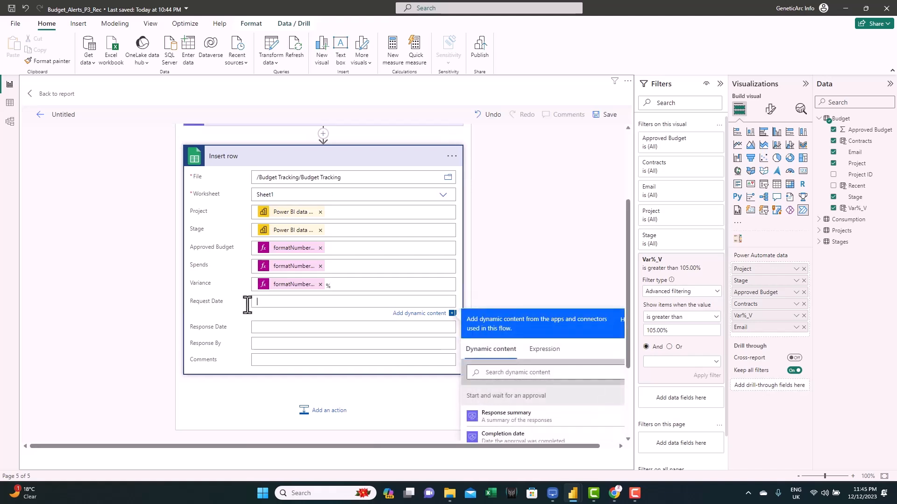
{"action": "left_click_drag", "start_coordinate": [625, 301], "coordinate": [635, 342]}
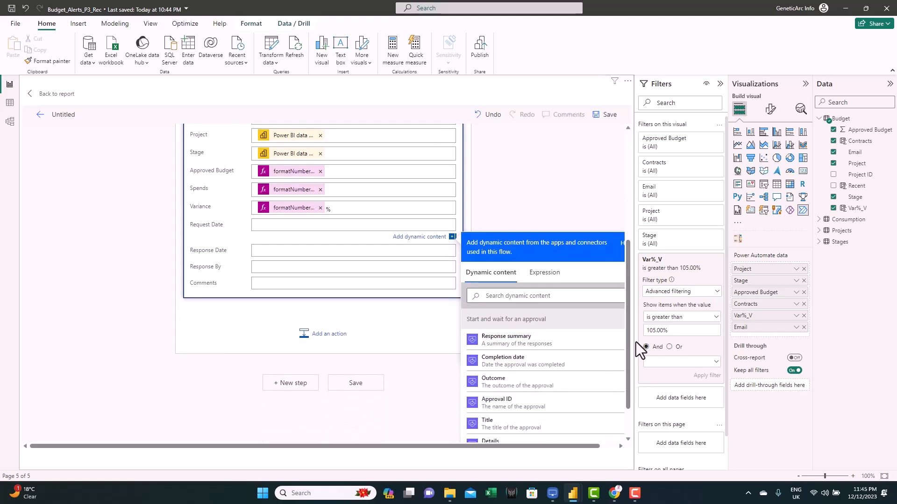
{"action": "left_click_drag", "start_coordinate": [509, 448], "coordinate": [526, 448]}
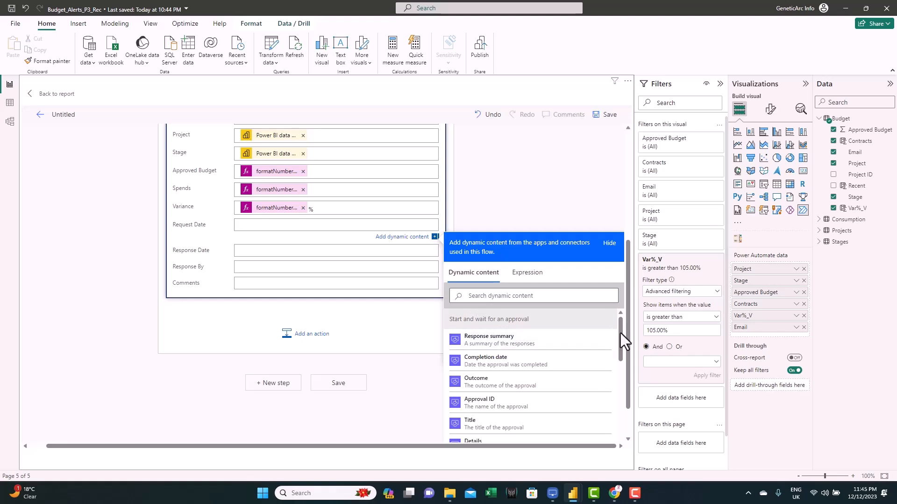
{"action": "left_click_drag", "start_coordinate": [622, 333], "coordinate": [608, 363]}
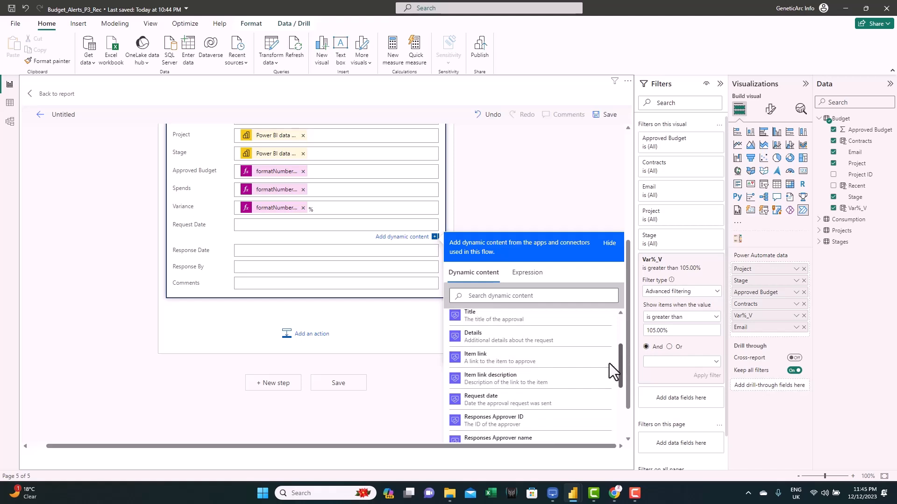
{"action": "left_click", "coordinate": [484, 404]}
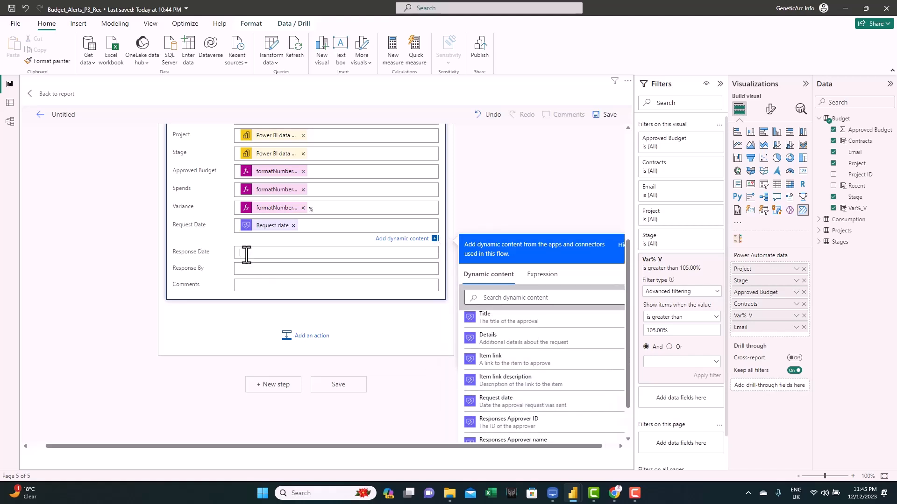
- Map the Response Date column to the approval's Responses Response date output
{"action": "left_click_drag", "start_coordinate": [626, 328], "coordinate": [609, 444]}
{"action": "left_click_drag", "start_coordinate": [620, 293], "coordinate": [624, 338]}
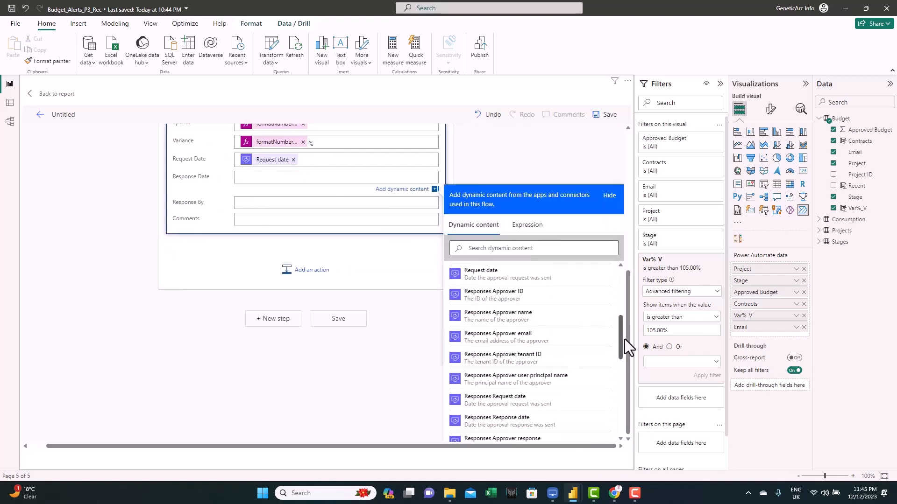
{"action": "scroll", "coordinate": [503, 390], "scroll_direction": "down", "scroll_amount": 1}
{"action": "left_click", "coordinate": [503, 390]}
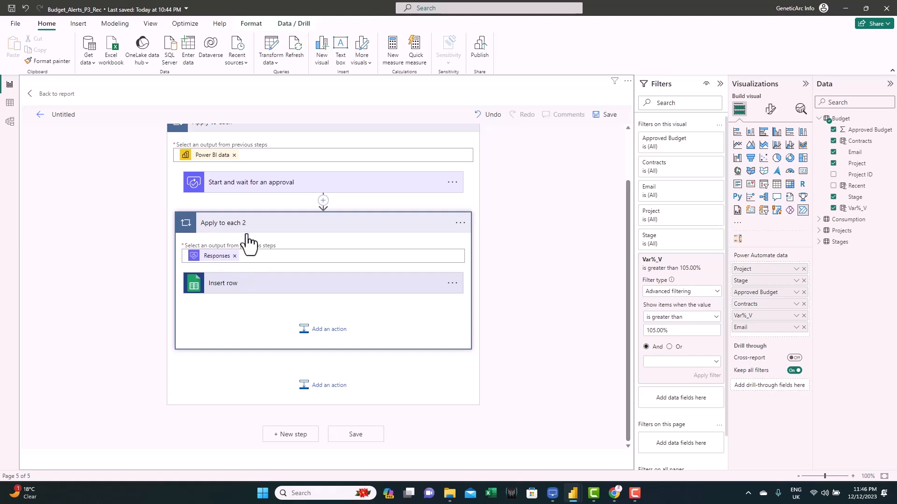
- Reopen the Insert row action and map Response By to the Responses Approver name output
{"action": "left_click", "coordinate": [263, 283]}
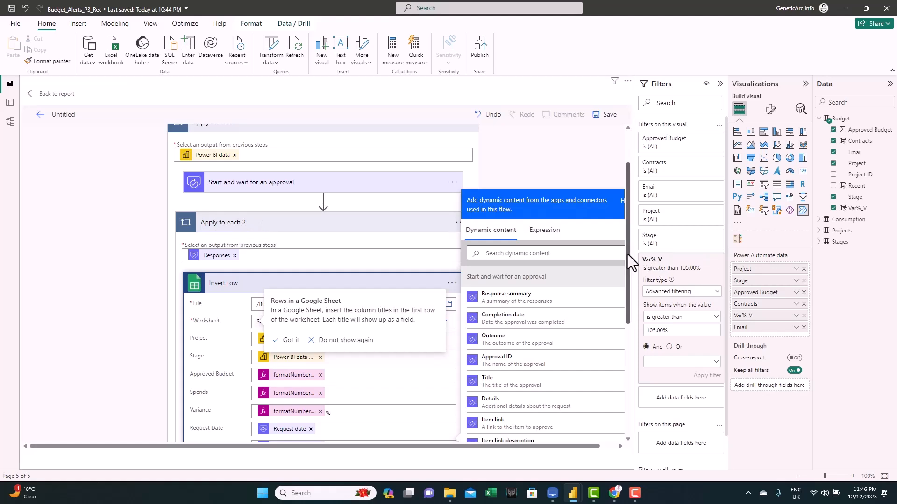
{"action": "left_click_drag", "start_coordinate": [628, 255], "coordinate": [640, 318]}
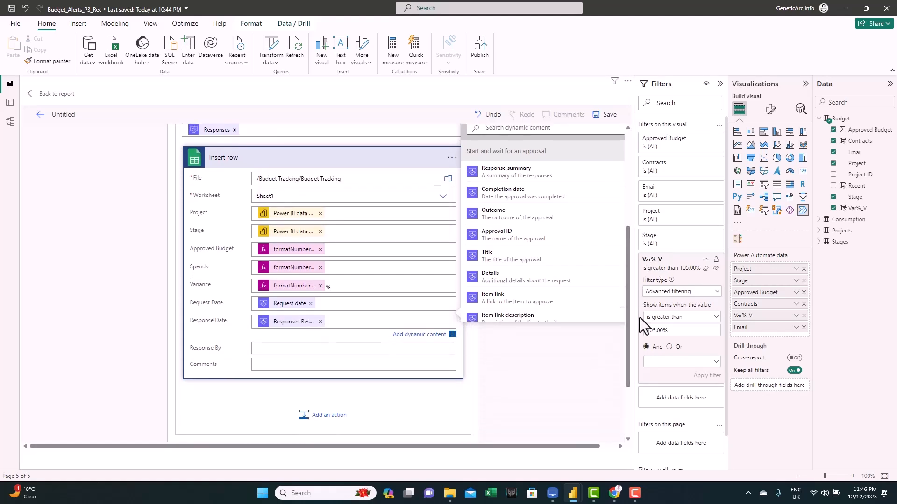
{"action": "left_click", "coordinate": [288, 352]}
{"action": "left_click_drag", "start_coordinate": [629, 284], "coordinate": [638, 354]}
{"action": "left_click_drag", "start_coordinate": [593, 446], "coordinate": [611, 447]}
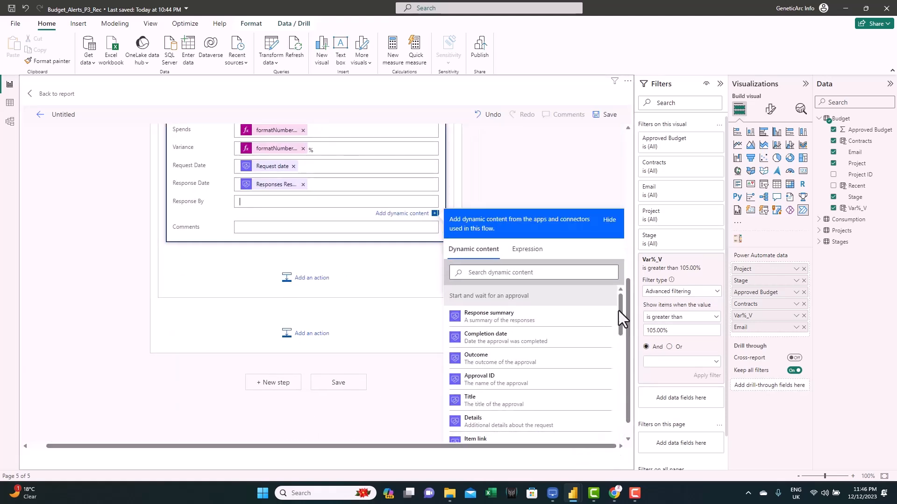
{"action": "left_click_drag", "start_coordinate": [618, 310], "coordinate": [629, 374]}
{"action": "scroll", "coordinate": [560, 327], "scroll_direction": "up", "scroll_amount": 3}
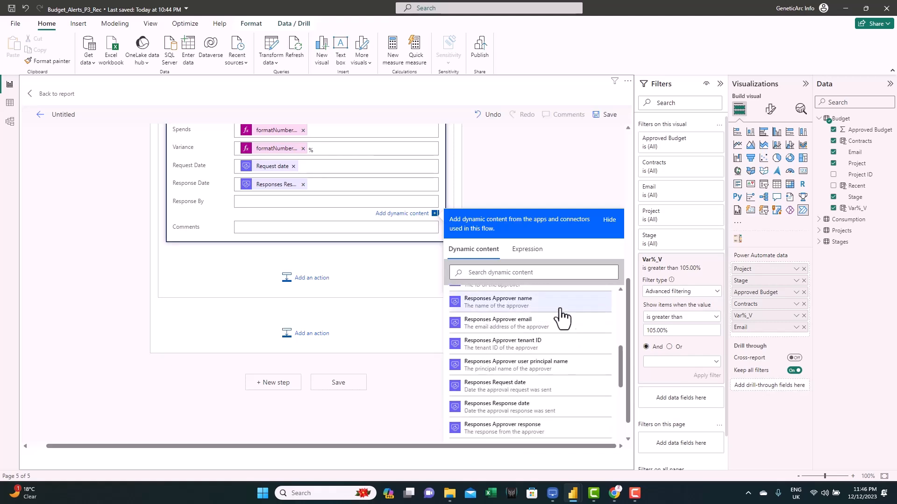
{"action": "left_click", "coordinate": [516, 304]}
- Map the Comments column to the Responses Comments output
{"action": "left_click", "coordinate": [287, 229]}
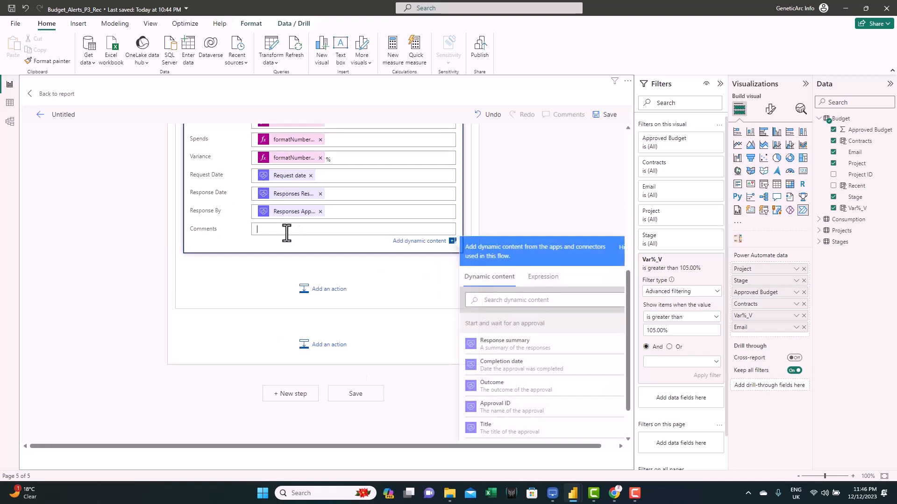
{"action": "left_click_drag", "start_coordinate": [566, 445], "coordinate": [583, 446]}
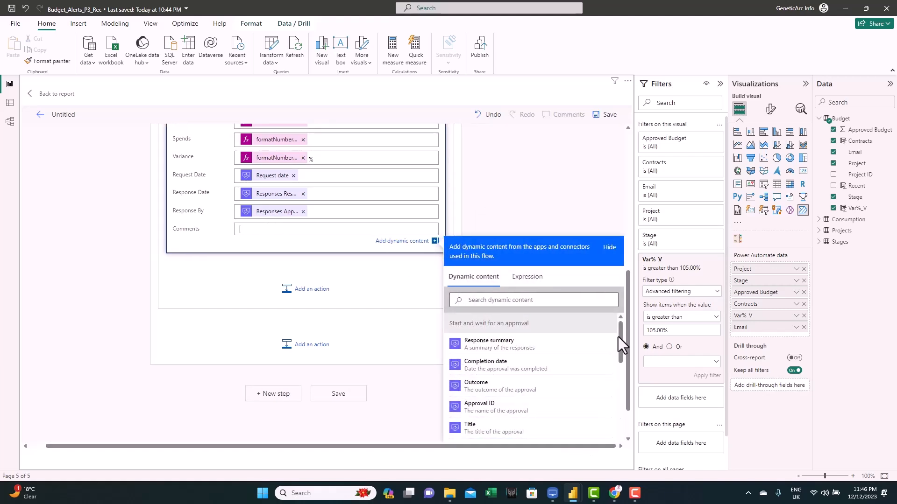
{"action": "left_click_drag", "start_coordinate": [620, 334], "coordinate": [617, 403]}
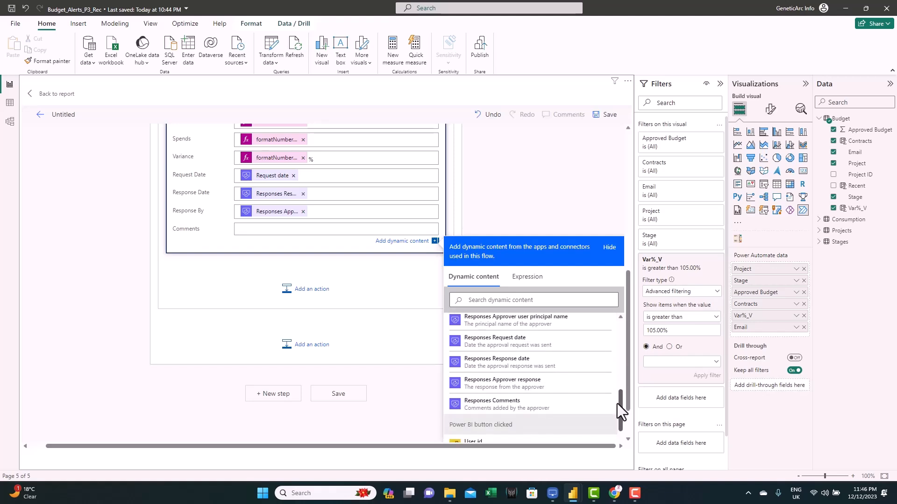
{"action": "left_click", "coordinate": [513, 409]}
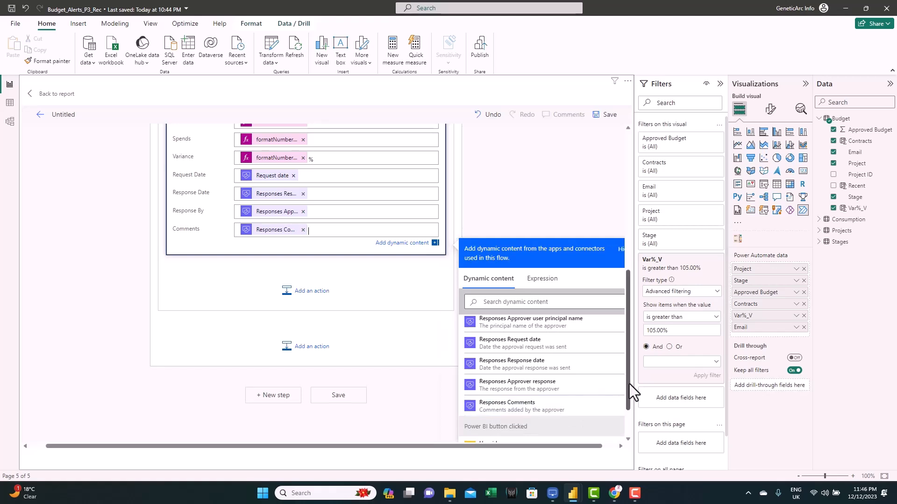
{"action": "left_click", "coordinate": [528, 198]}
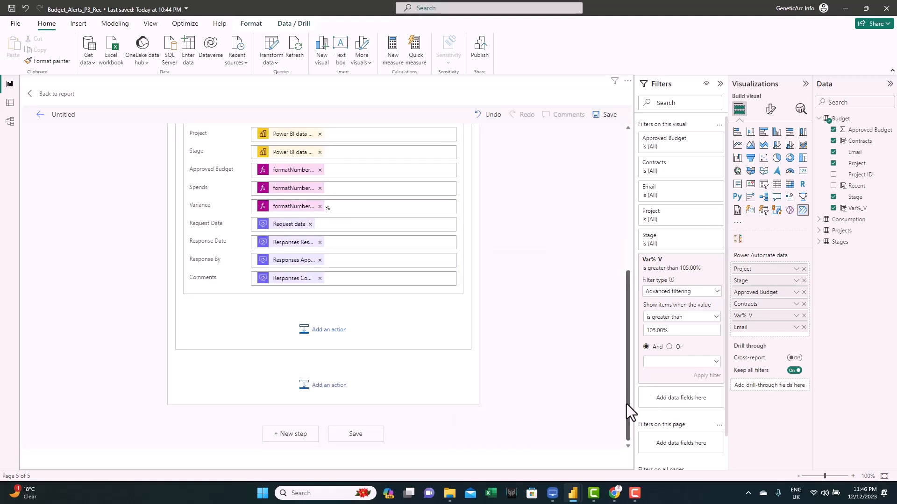
- Add a Power BI Refresh a dataset action after Insert row inside the inner Apply to each 2 loop
{"action": "left_click_drag", "start_coordinate": [628, 405], "coordinate": [629, 341]}
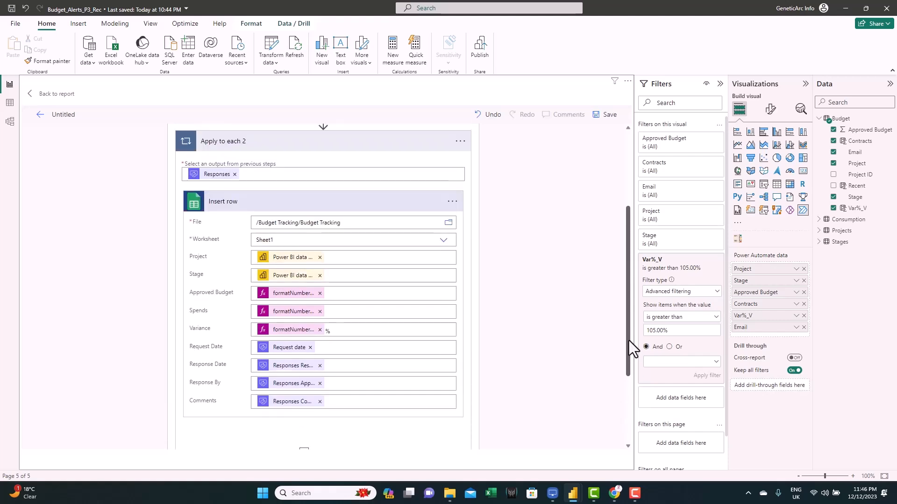
{"action": "left_click", "coordinate": [372, 208]}
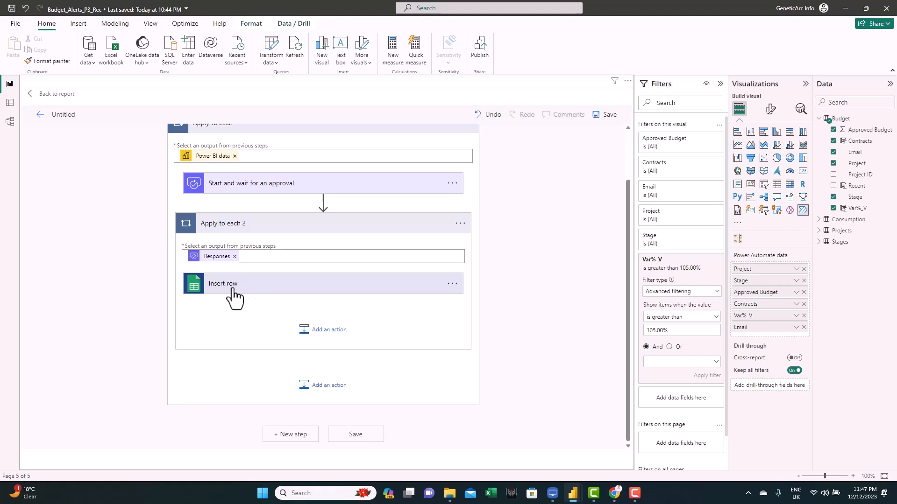
{"action": "left_click", "coordinate": [329, 335]}
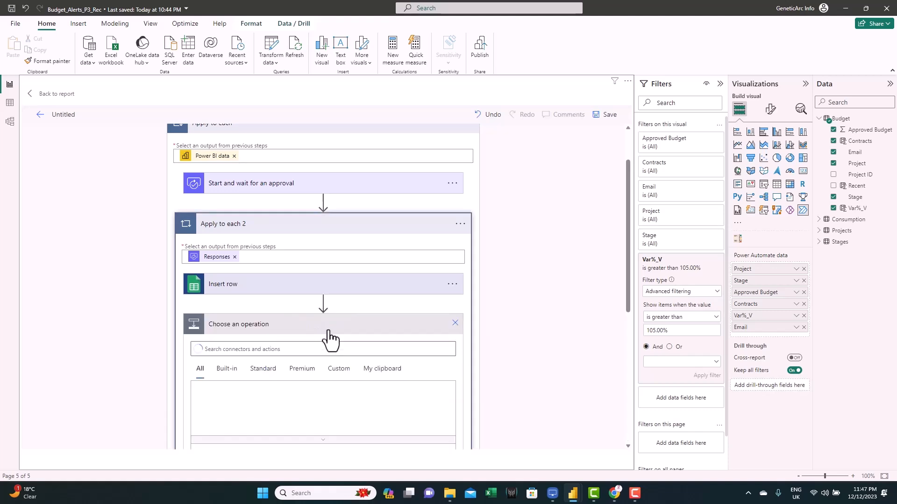
{"action": "left_click", "coordinate": [283, 349]}
{"action": "type", "text": "power bi"}
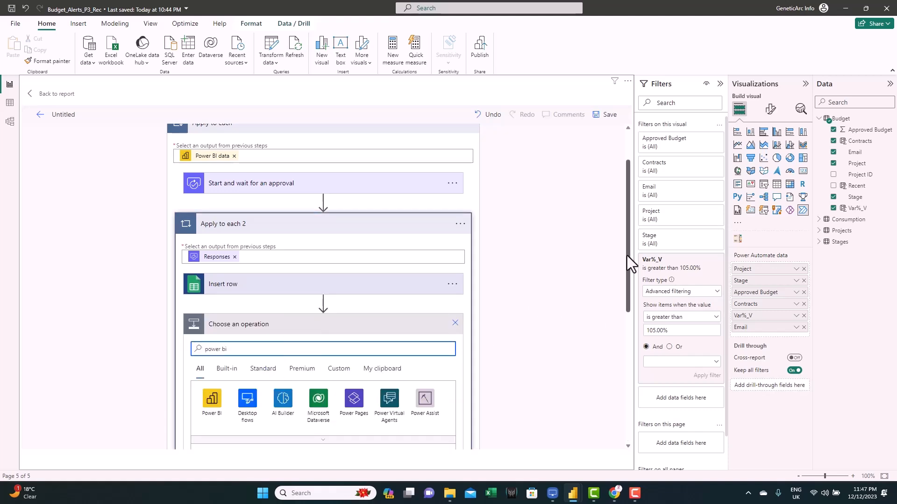
{"action": "left_click_drag", "start_coordinate": [626, 256], "coordinate": [627, 326]}
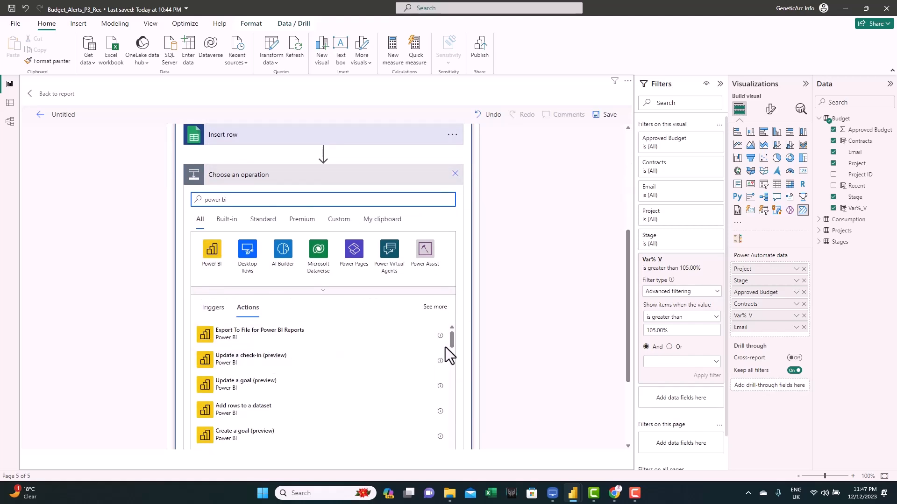
{"action": "left_click_drag", "start_coordinate": [452, 339], "coordinate": [452, 361]}
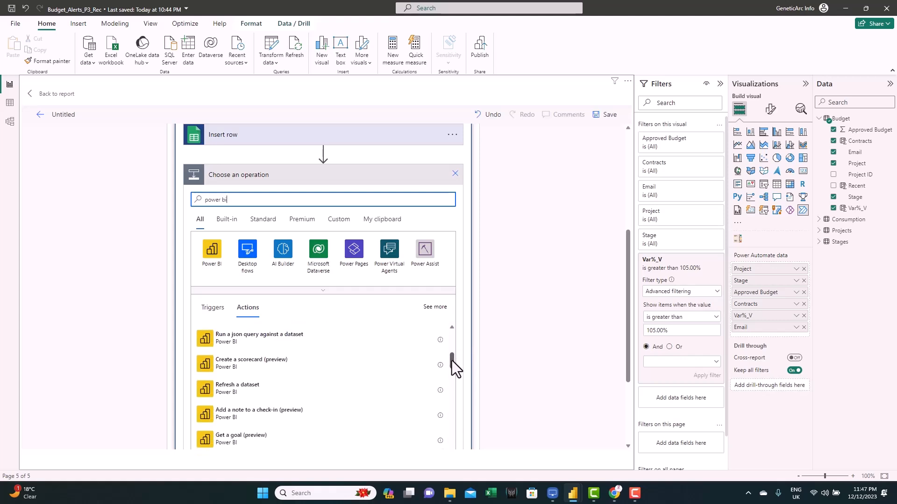
{"action": "left_click", "coordinate": [236, 396]}
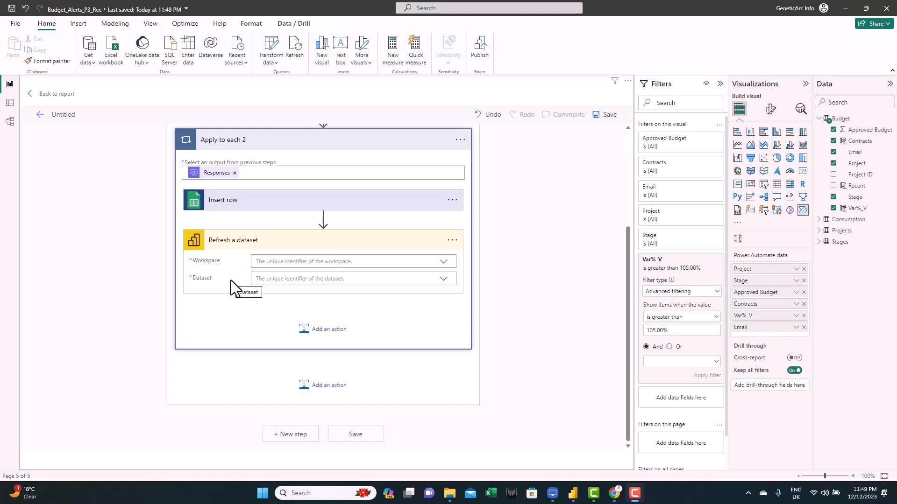
- Save the report and publish it to My workspace in Power BI
{"action": "left_click", "coordinate": [481, 52]}
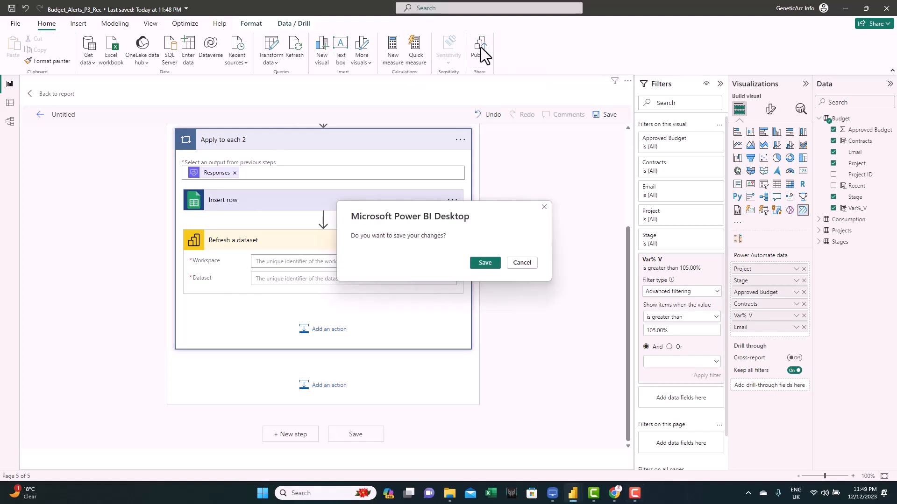
{"action": "left_click", "coordinate": [484, 263]}
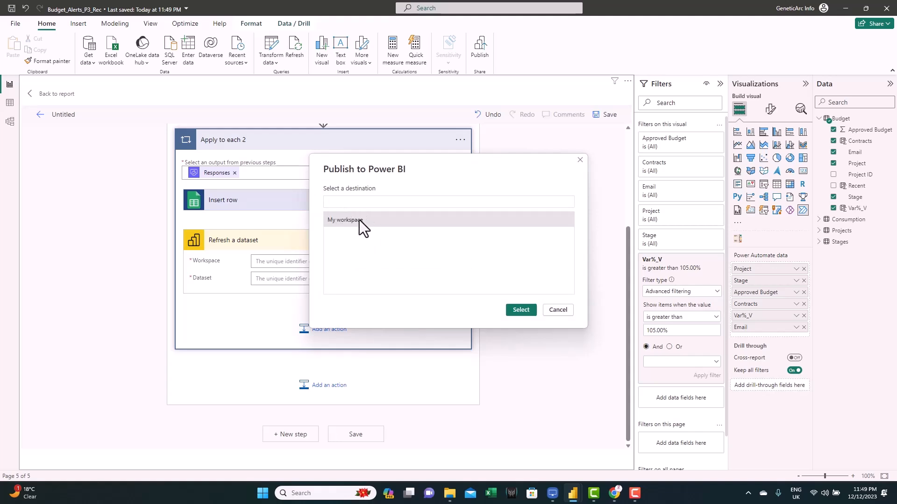
{"action": "left_click", "coordinate": [521, 310]}
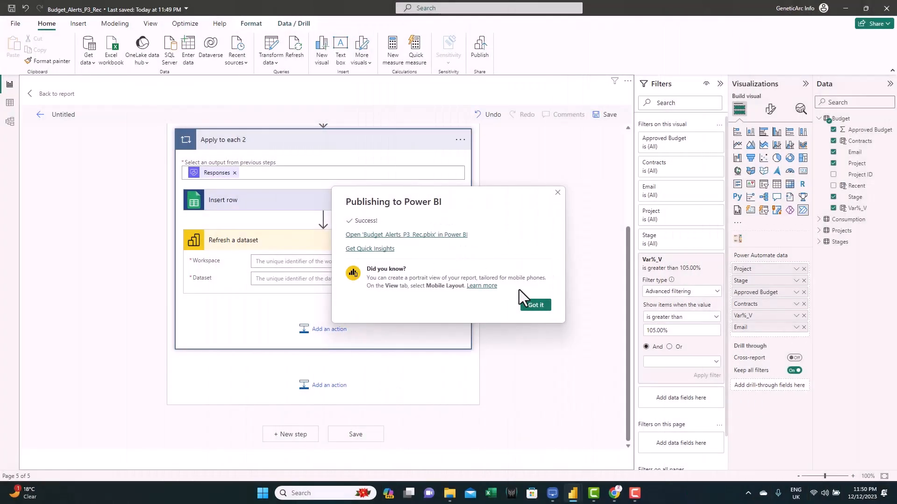
{"action": "left_click", "coordinate": [532, 305]}
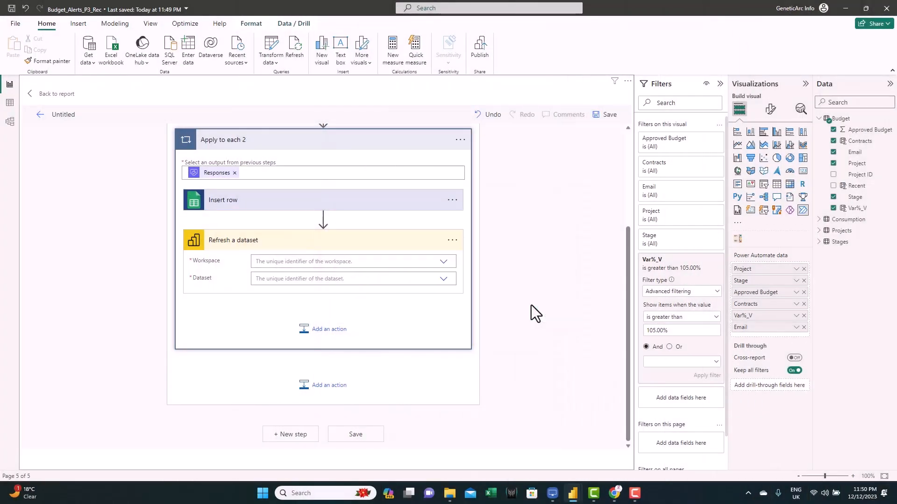
- Set the Refresh a dataset action's Workspace to My Workspace
{"action": "left_click", "coordinate": [444, 262]}
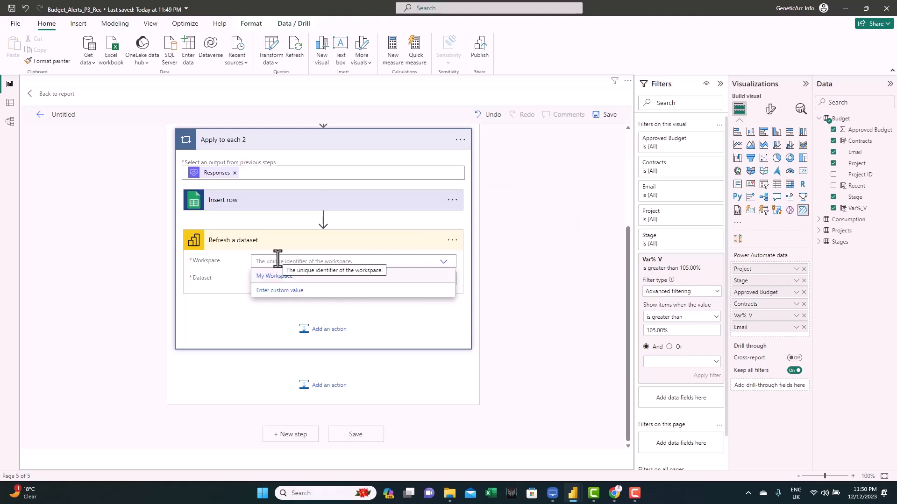
{"action": "left_click", "coordinate": [269, 276]}
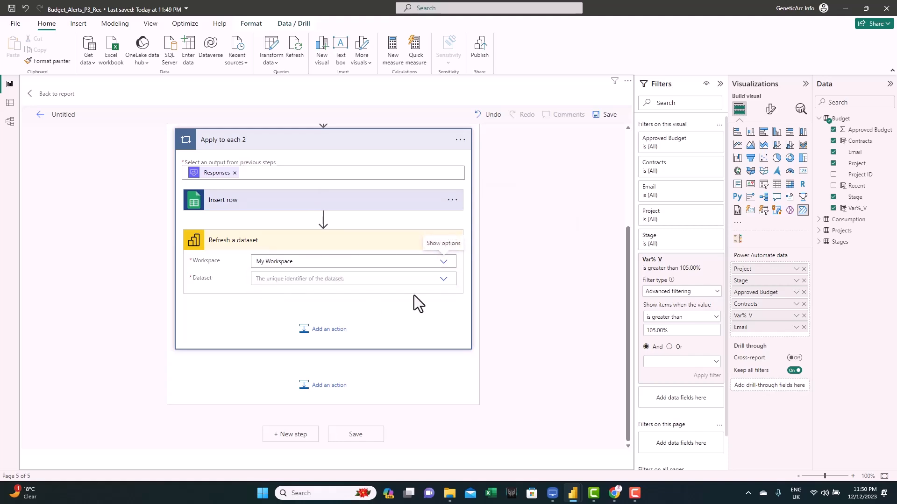
- Set the Refresh a dataset action's Dataset to Budget_Alerts_P3_Rec and collapse the action
{"action": "left_click", "coordinate": [445, 281]}
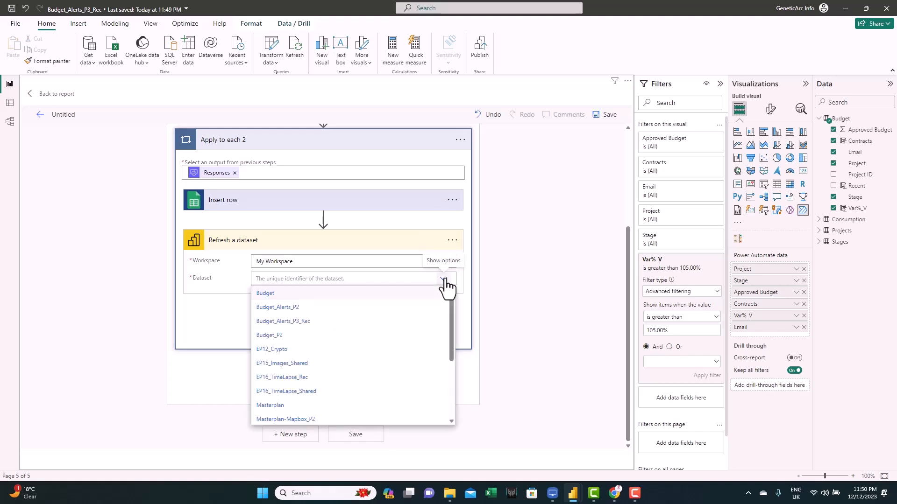
{"action": "left_click", "coordinate": [284, 323]}
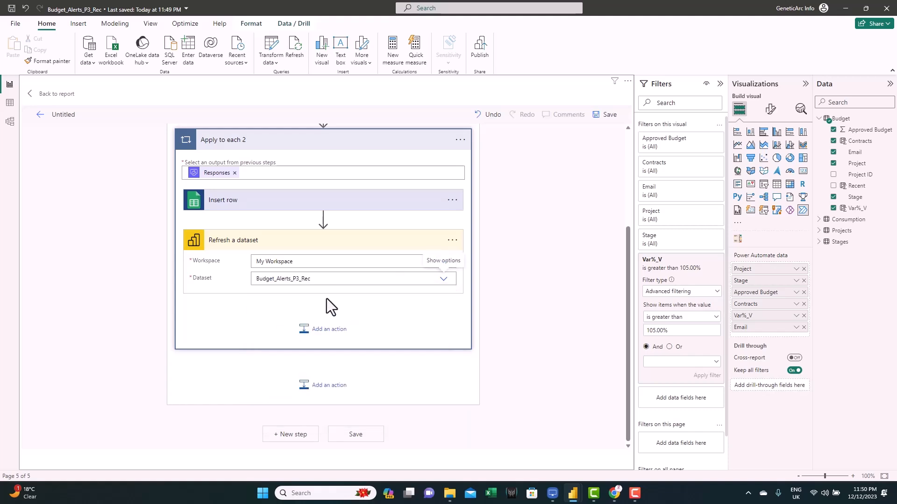
{"action": "left_click", "coordinate": [295, 243]}
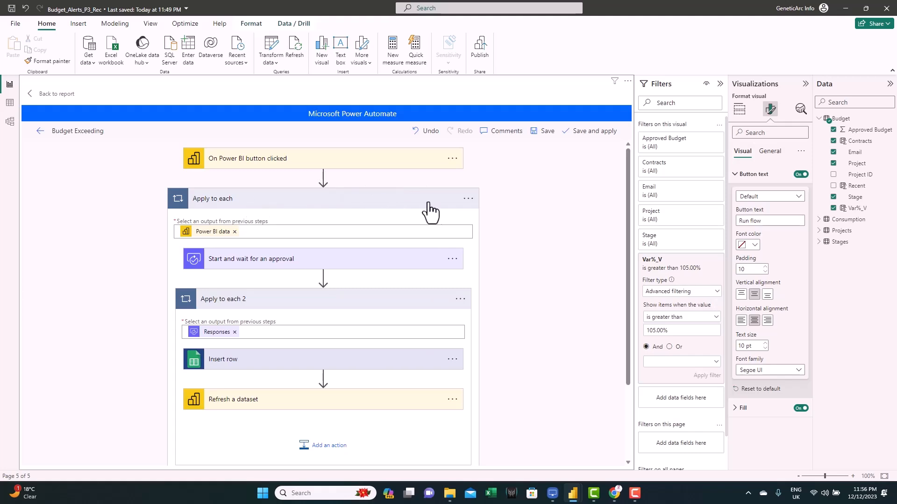
- Turn on Concurrency Control for the outer Apply to each loop with a degree of parallelism of 20
{"action": "left_click", "coordinate": [468, 200]}
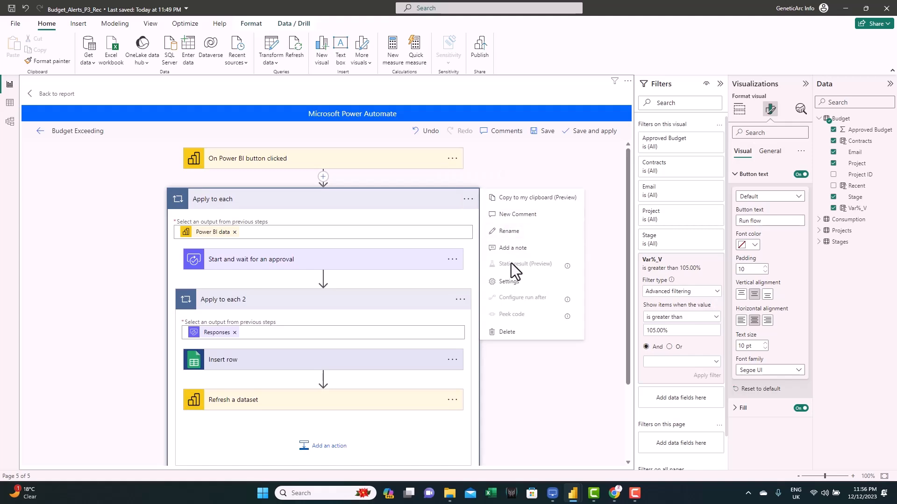
{"action": "left_click", "coordinate": [512, 282]}
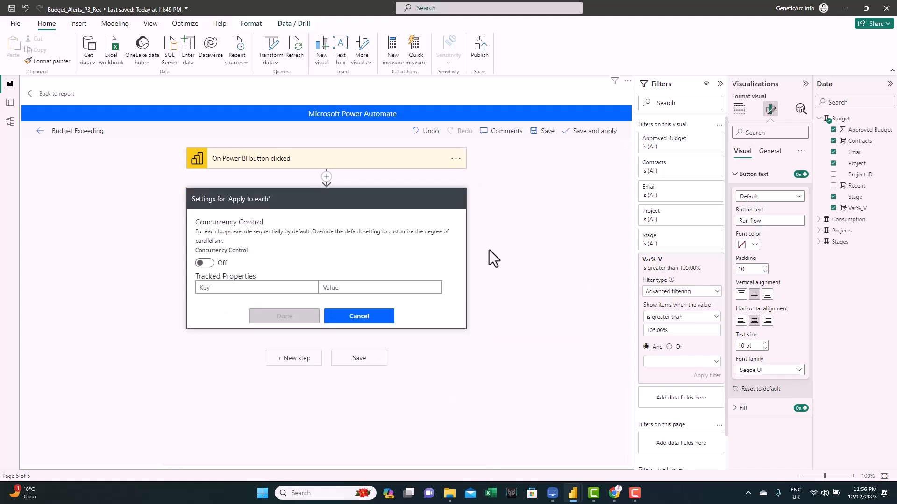
{"action": "left_click", "coordinate": [205, 264]}
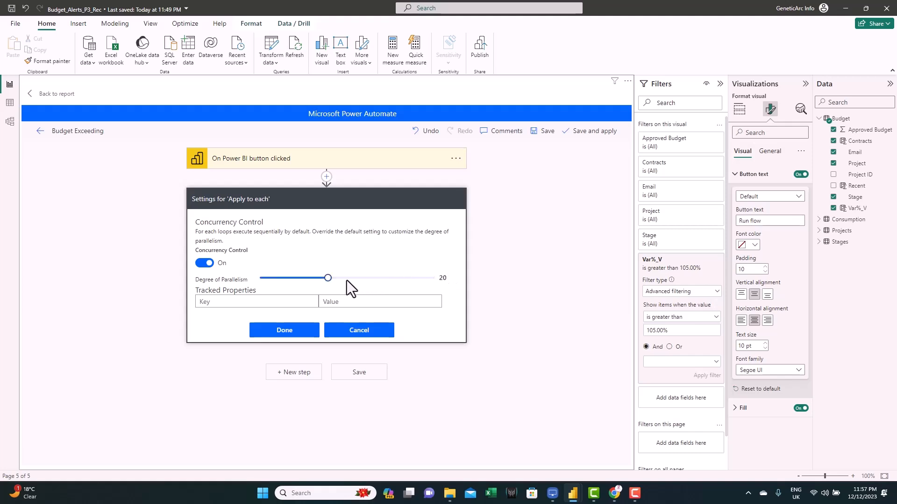
{"action": "mouse_move", "coordinate": [329, 280]}
{"action": "left_mouse_down"}
{"action": "mouse_move", "coordinate": [361, 279]}
{"action": "mouse_move", "coordinate": [329, 279]}
{"action": "left_mouse_up"}
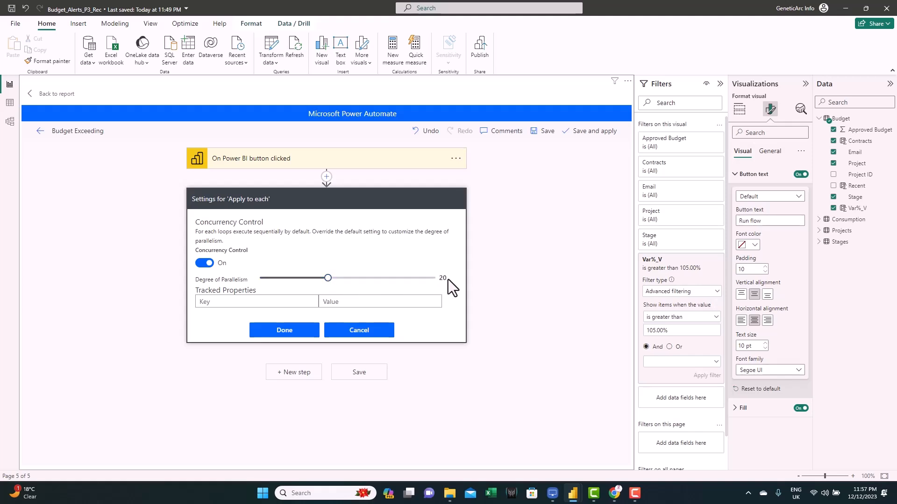
{"action": "left_click", "coordinate": [296, 331]}
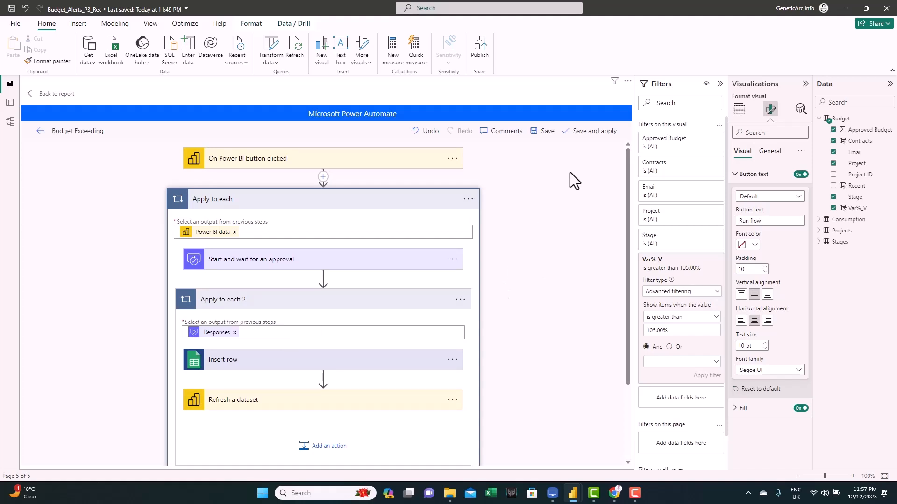
- Save and apply the flow to the button, then return to the report
{"action": "left_click", "coordinate": [589, 132]}
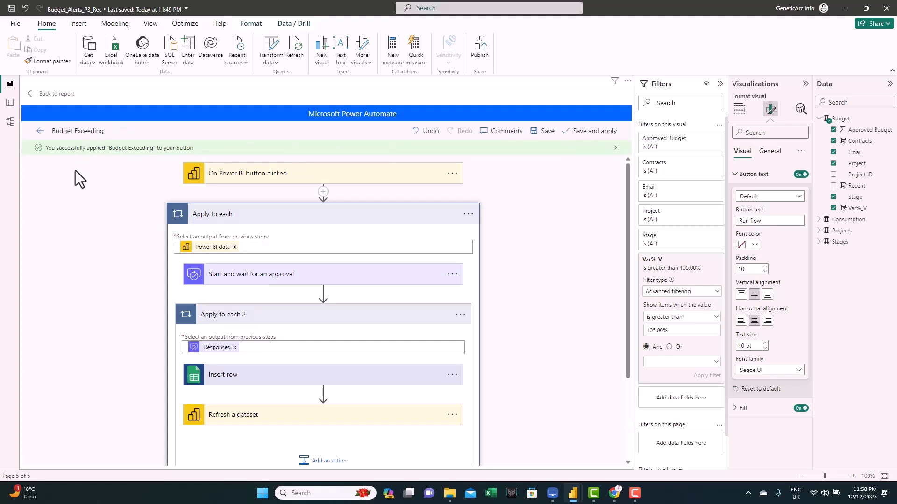
{"action": "left_click", "coordinate": [53, 97]}
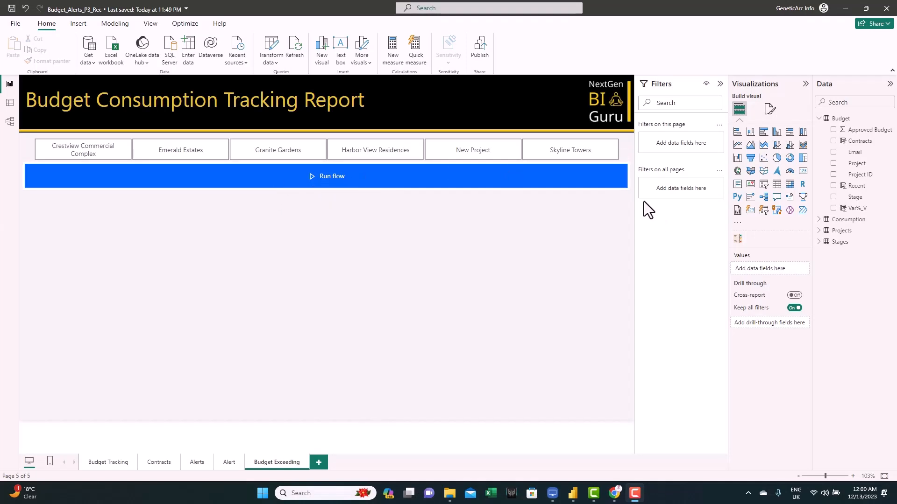
- Change the Power Automate button's text to "Request for Mitigation"
{"action": "left_click", "coordinate": [627, 174]}
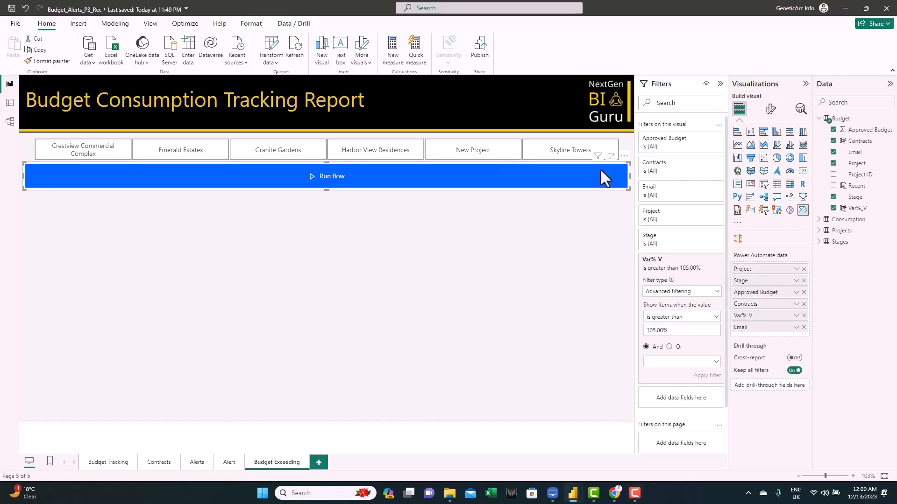
{"action": "left_click", "coordinate": [770, 110]}
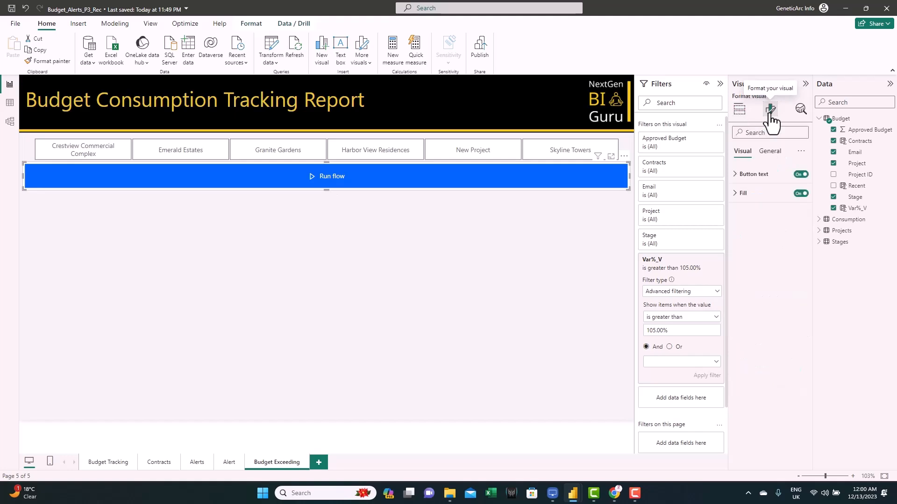
{"action": "left_click", "coordinate": [752, 176]}
{"action": "double_click", "coordinate": [764, 220]}
{"action": "key", "text": "BackSpace"}
{"action": "key", "text": "BackSpace"}
{"action": "key", "text": "BackSpace"}
{"action": "key", "text": "BackSpace"}
{"action": "key", "text": "BackSpace"}
{"action": "type", "text": "Request for Mitigation"}
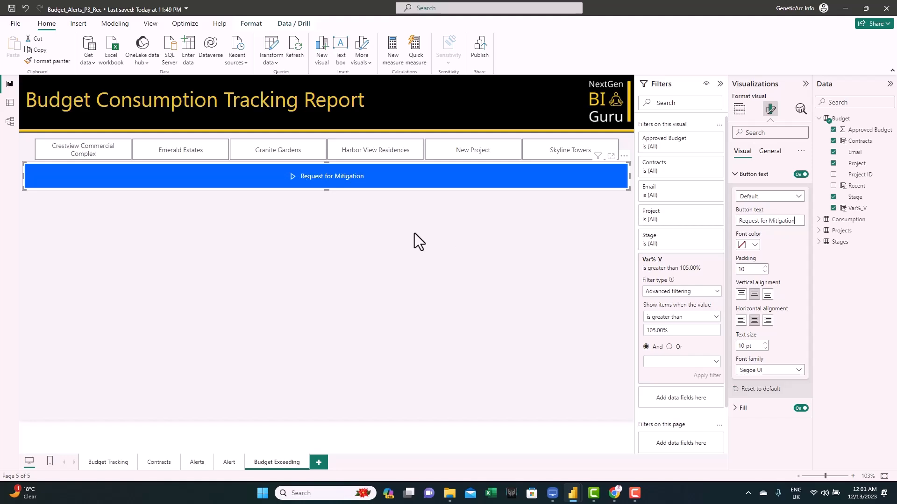
- Run the flow from the Request for Mitigation button
{"action": "left_click", "coordinate": [321, 200]}
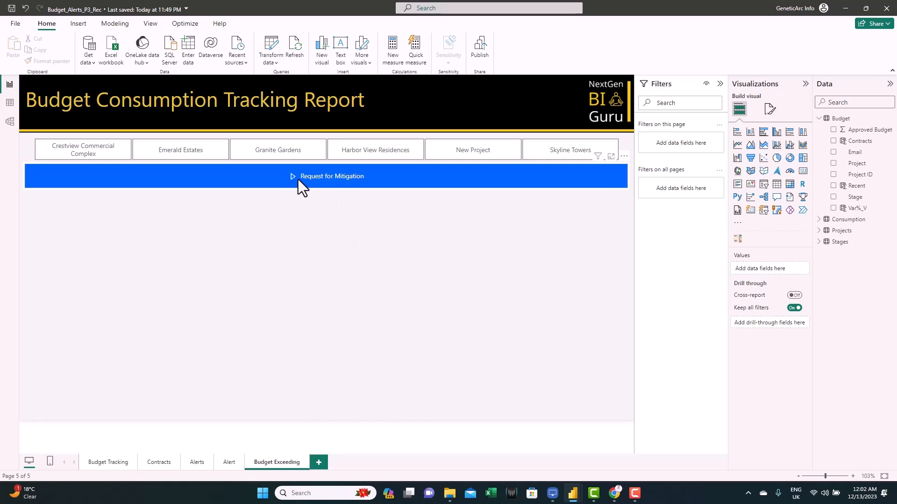
{"action": "left_click", "coordinate": [340, 181]}
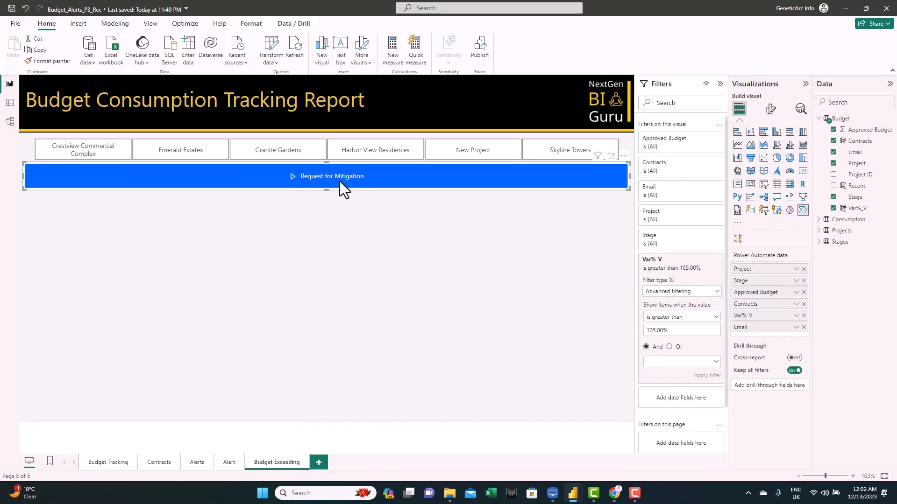
{"action": "left_click", "coordinate": [340, 181], "text": "ctrl"}
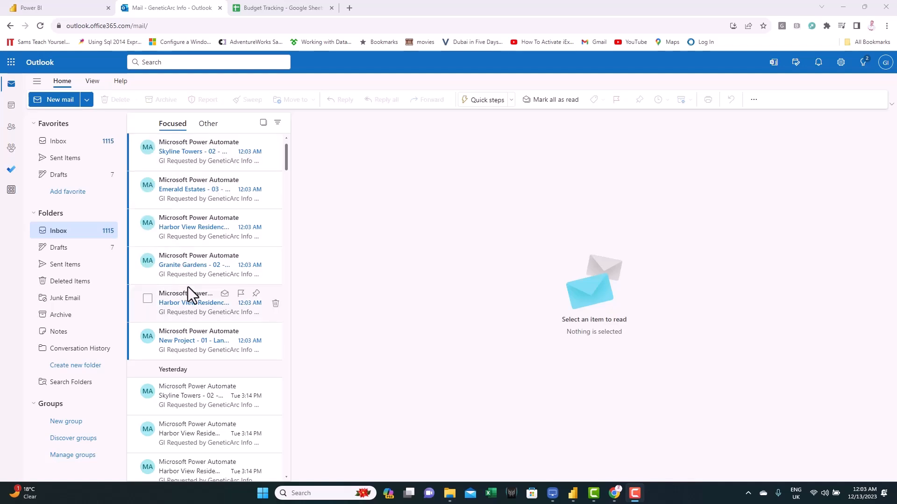
- Open the Skyline Towers approval email and submit the comment "The spends will be revised and reduced"
{"action": "left_click", "coordinate": [194, 158]}
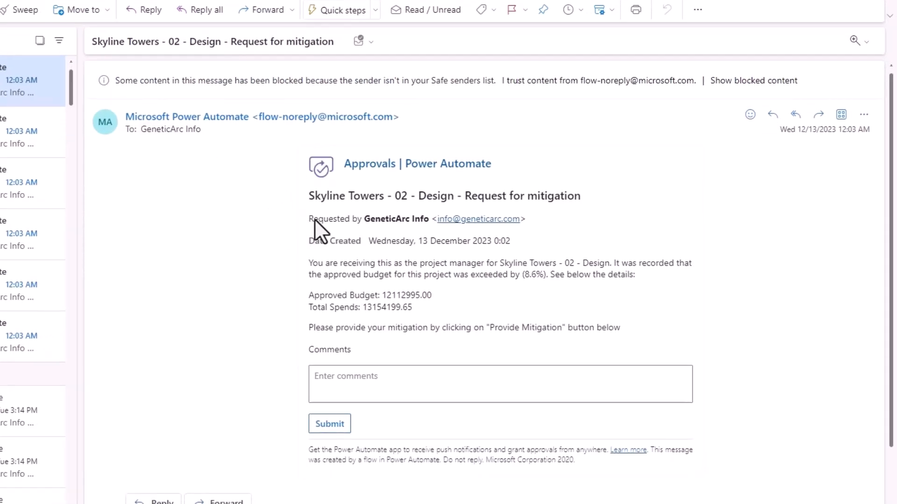
{"action": "left_click_drag", "start_coordinate": [308, 195], "coordinate": [566, 206]}
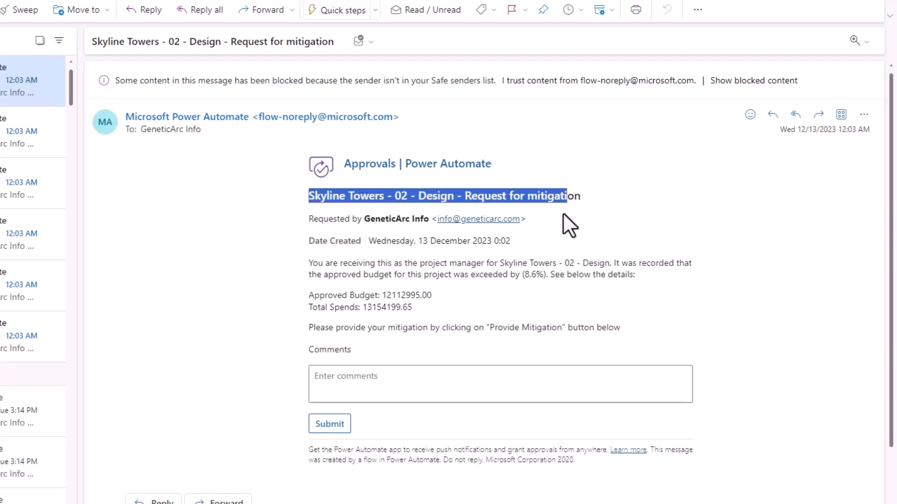
{"action": "left_click_drag", "start_coordinate": [310, 266], "coordinate": [319, 264]}
{"action": "left_click_drag", "start_coordinate": [522, 275], "coordinate": [542, 276]}
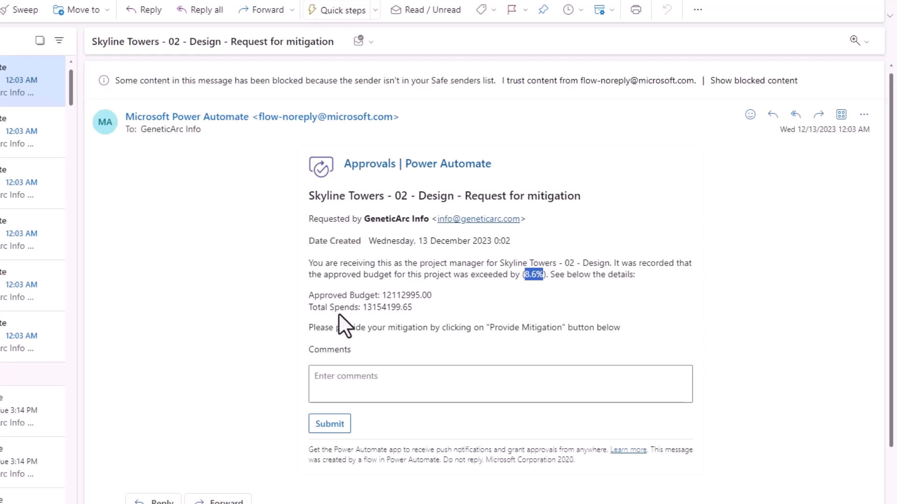
{"action": "left_click", "coordinate": [382, 327]}
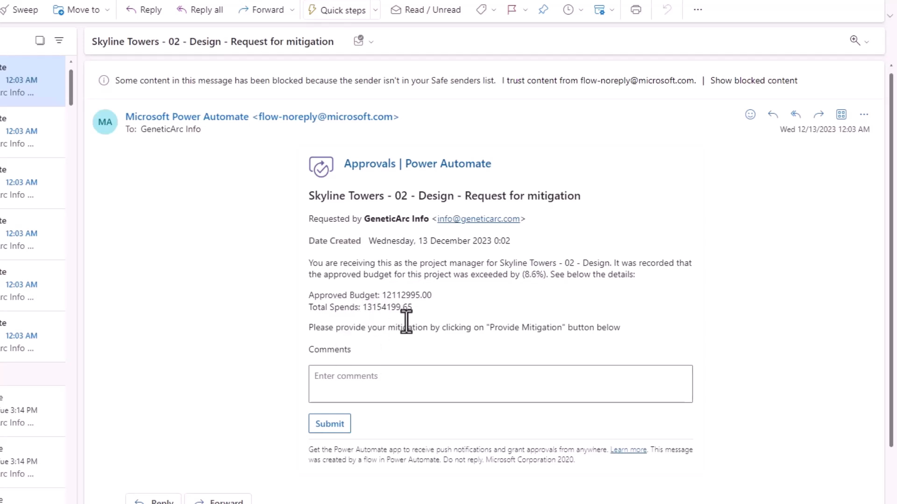
{"action": "left_click", "coordinate": [331, 378]}
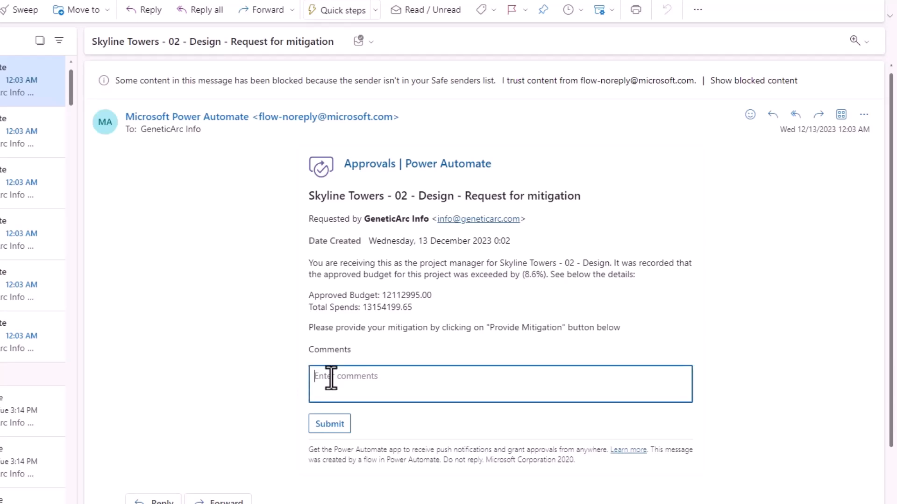
{"action": "type", "text": "The spends will be revised and reduced"}
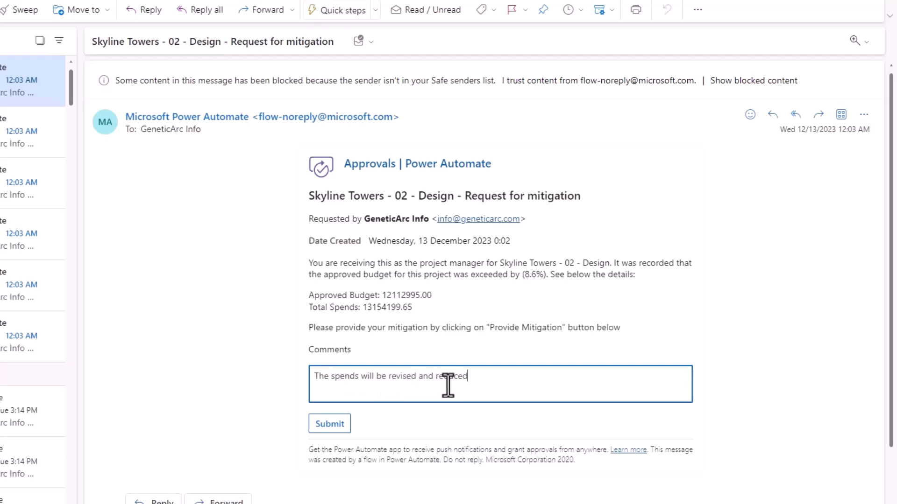
{"action": "left_click", "coordinate": [330, 424]}
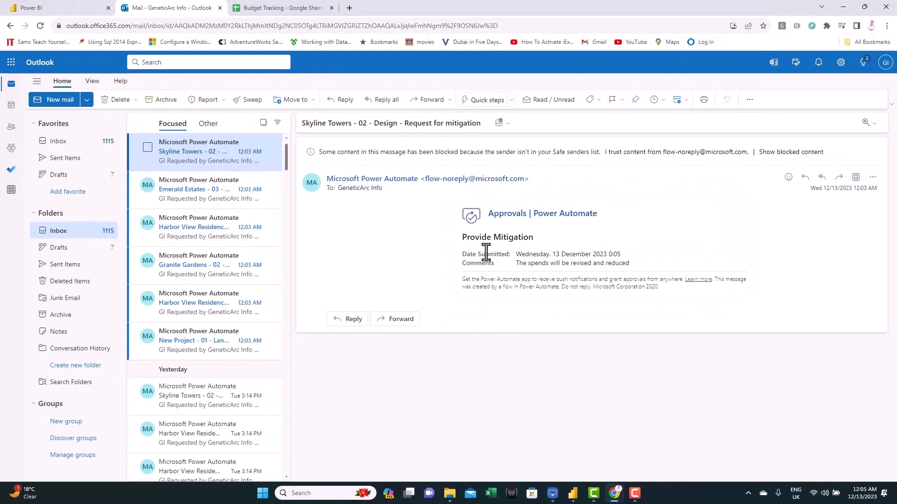
- Inspect the logged row's Comments and __PowerAppsId__ cells in the Budget Tracking sheet
{"action": "left_click", "coordinate": [285, 10]}
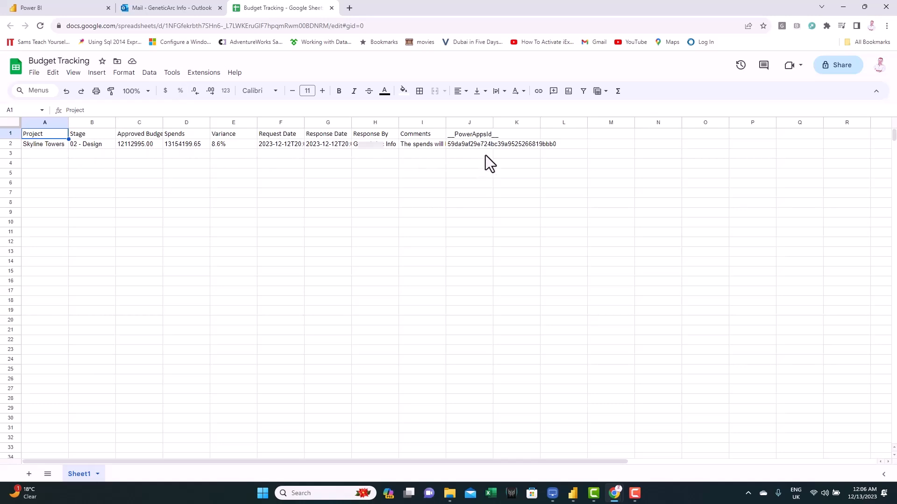
{"action": "left_click", "coordinate": [411, 147]}
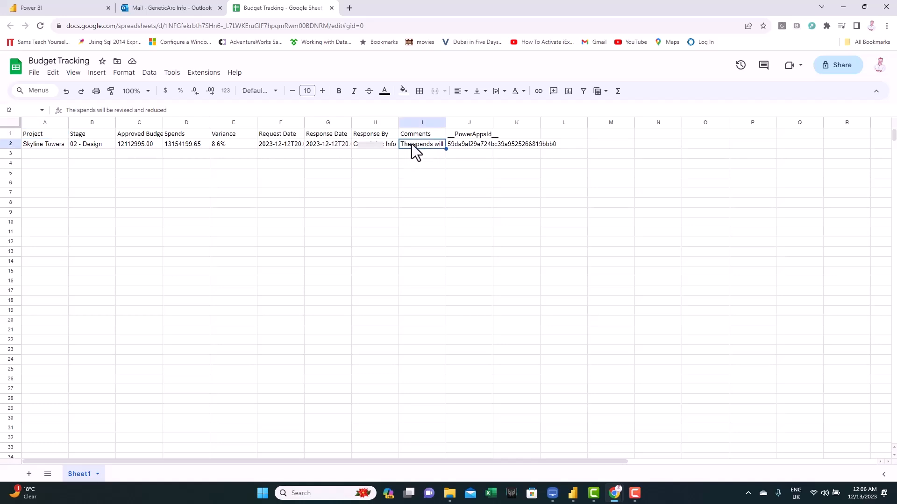
{"action": "left_click", "coordinate": [461, 145]}
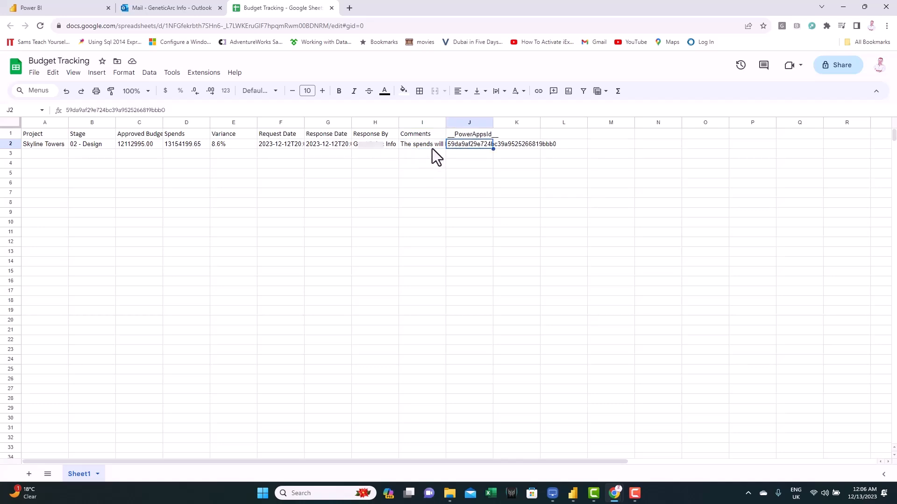
- Enter a mobile mitigation comment stating a request was raised to increase the budget, with its request number
{"action": "left_click", "coordinate": [185, 13]}
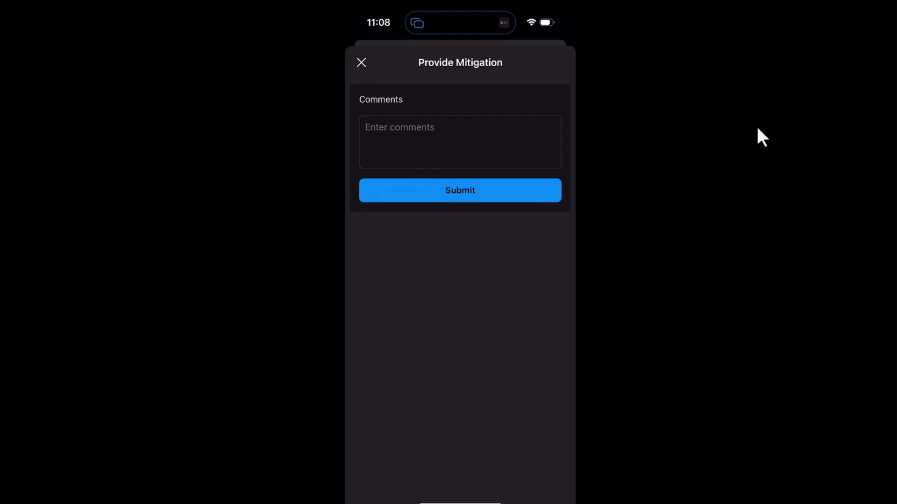
{"action": "type", "text": "A request was raised to increase the budget. Request Number 11256"}
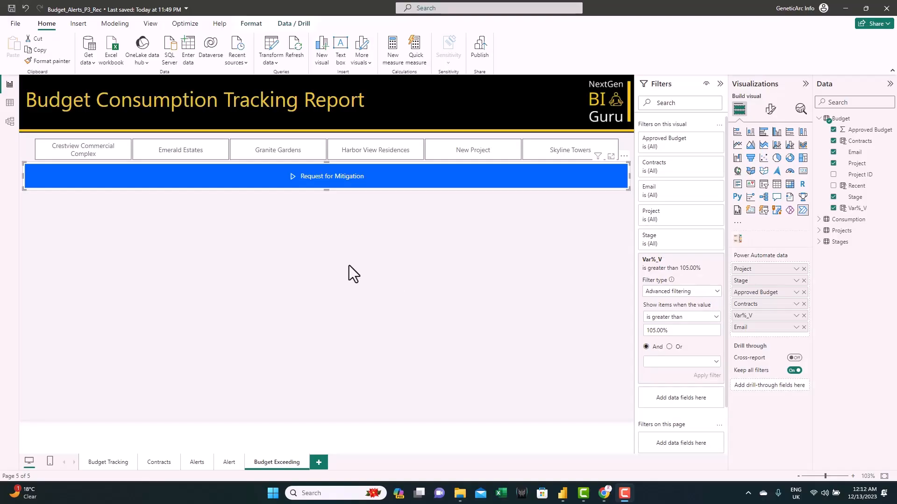
- Start a new Get Data connection using the Google Sheets connector and accept the third-party notice
{"action": "left_click", "coordinate": [89, 63]}
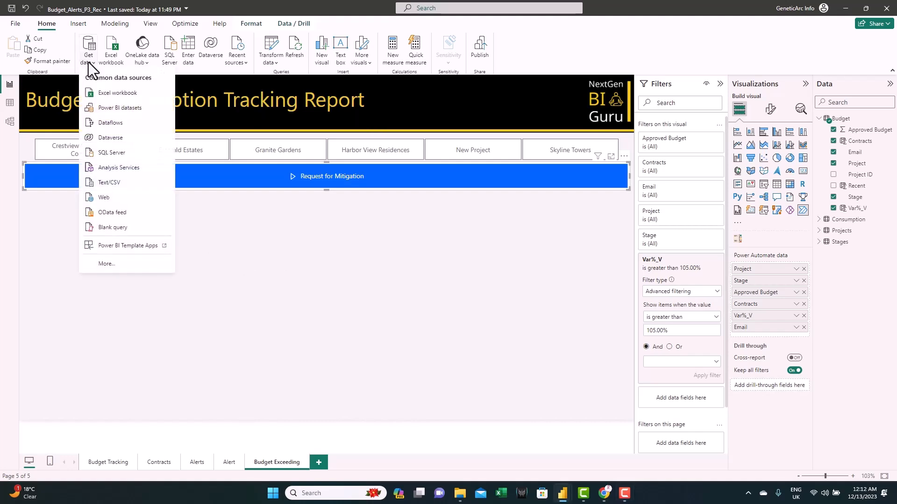
{"action": "left_click", "coordinate": [128, 268]}
{"action": "type", "text": "go"}
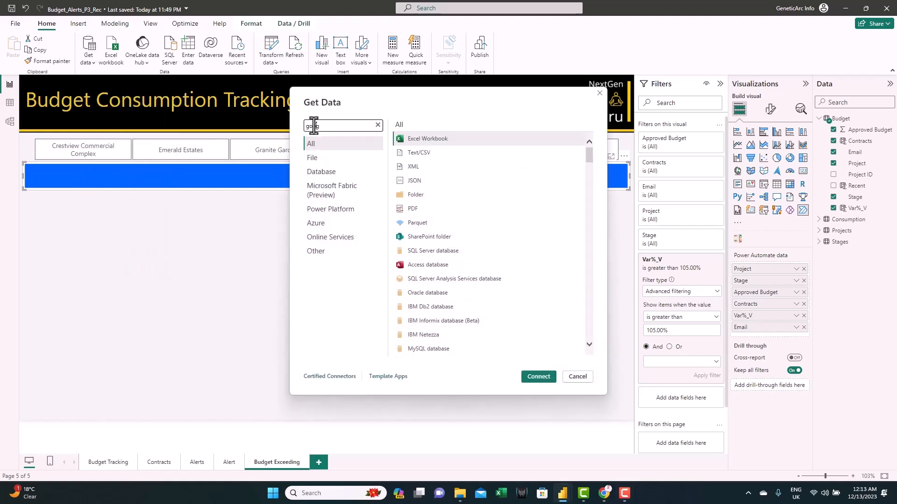
{"action": "type", "text": "ogle sheet"}
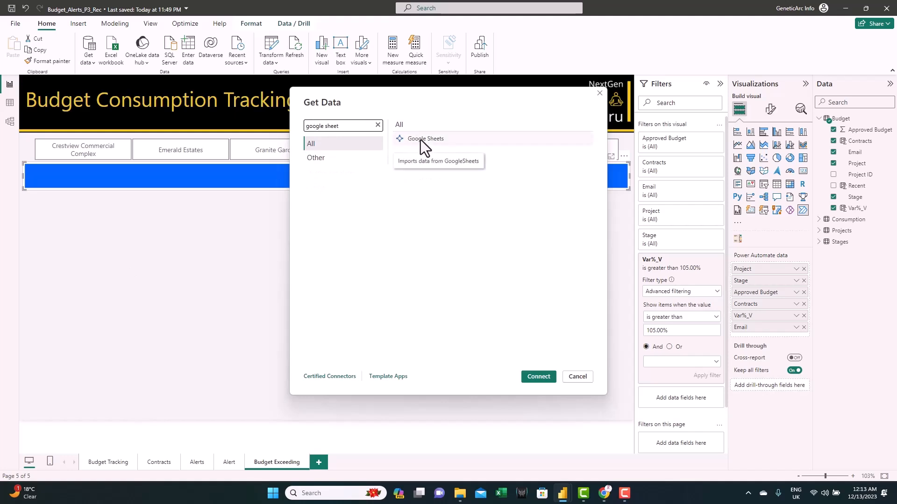
{"action": "left_click", "coordinate": [420, 139]}
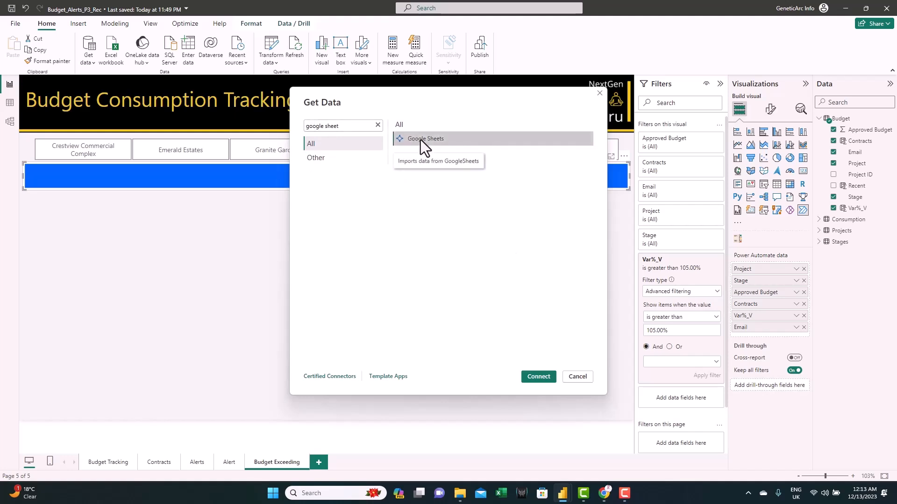
{"action": "left_click", "coordinate": [534, 375]}
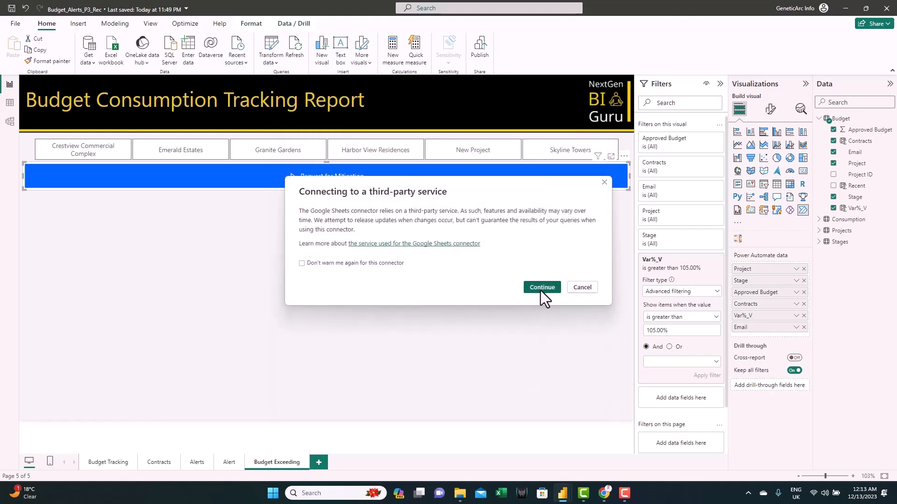
{"action": "left_click", "coordinate": [541, 288]}
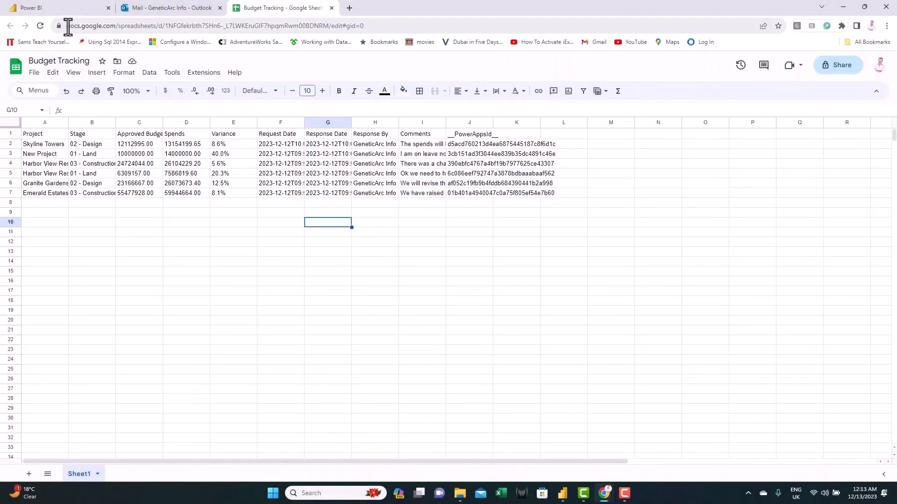
- Copy the Budget Tracking spreadsheet's URL and paste it as the Google Sheet URL
{"action": "left_click", "coordinate": [68, 25]}
{"action": "left_click_drag", "start_coordinate": [68, 25], "coordinate": [327, 27]}
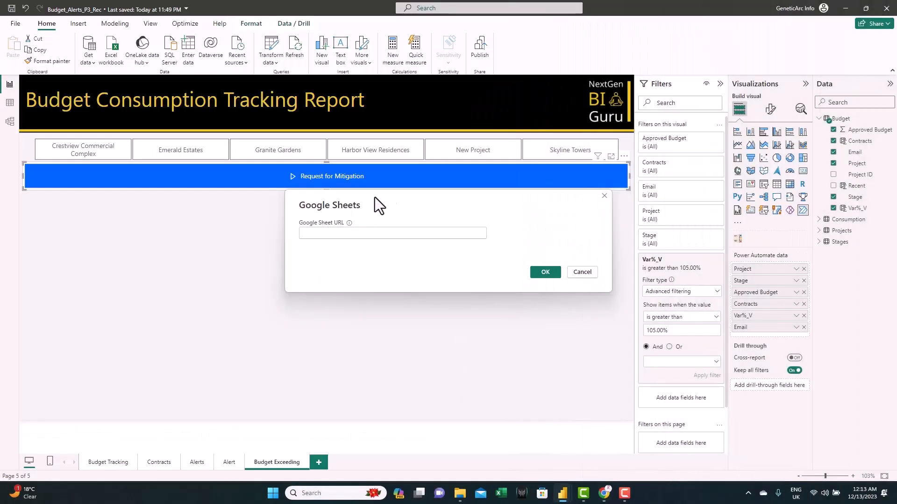
{"action": "left_click", "coordinate": [325, 232]}
{"action": "key", "text": "ctrl+v"}
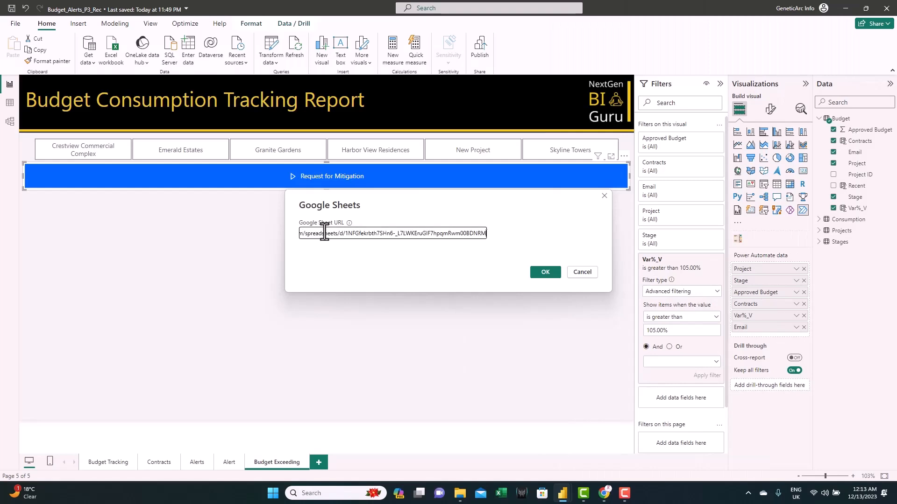
- Sign in to the Google account, connect to the spreadsheet, select Sheet1 and open it for transformation
{"action": "left_click", "coordinate": [549, 273]}
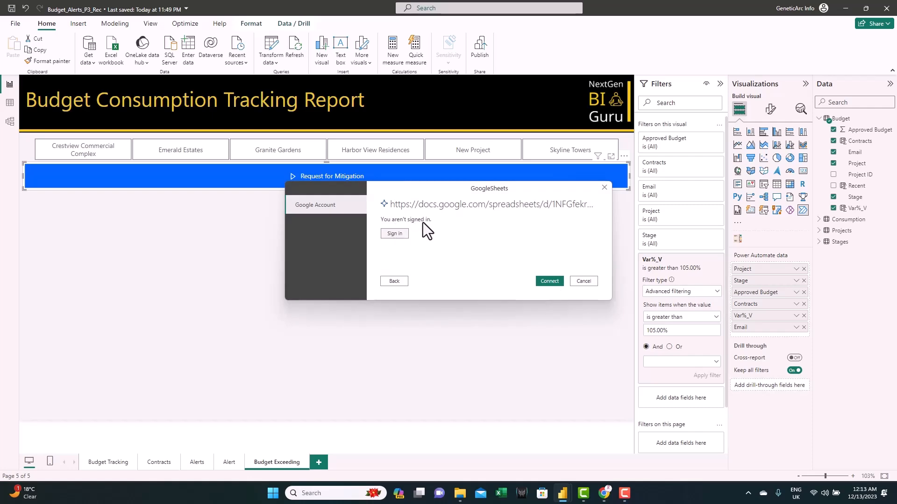
{"action": "left_click", "coordinate": [394, 233]}
{"action": "left_click", "coordinate": [549, 281]}
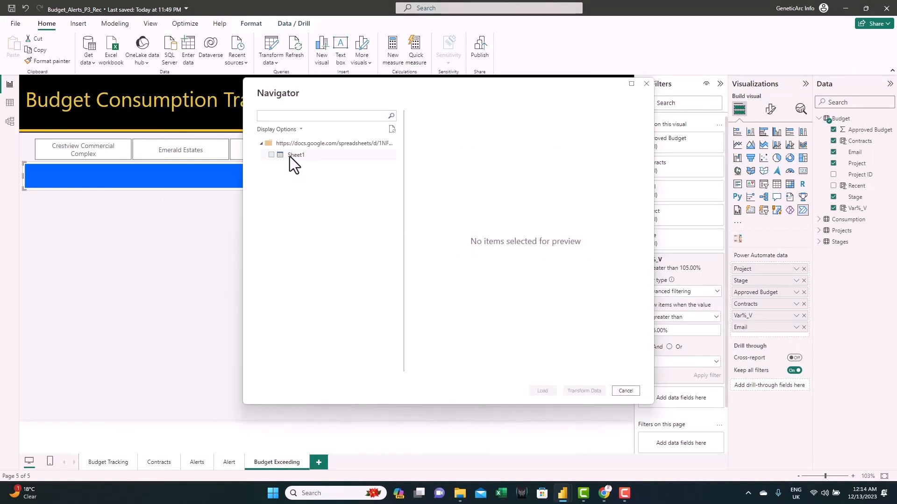
{"action": "left_click", "coordinate": [291, 156]}
{"action": "left_click", "coordinate": [271, 155]}
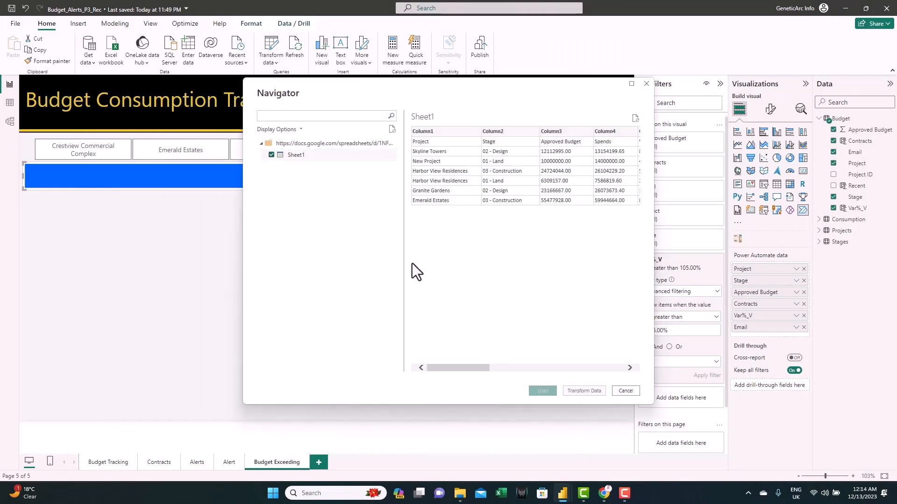
{"action": "left_click", "coordinate": [578, 390]}
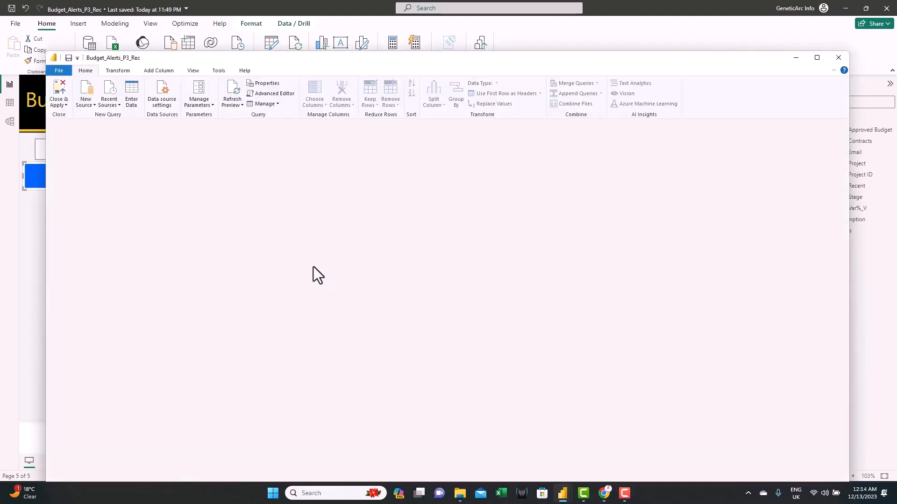
- Promote the first row to headers and change the Approved Budget and Spends columns to Decimal Number, replacing the current conversion
{"action": "left_click", "coordinate": [123, 71]}
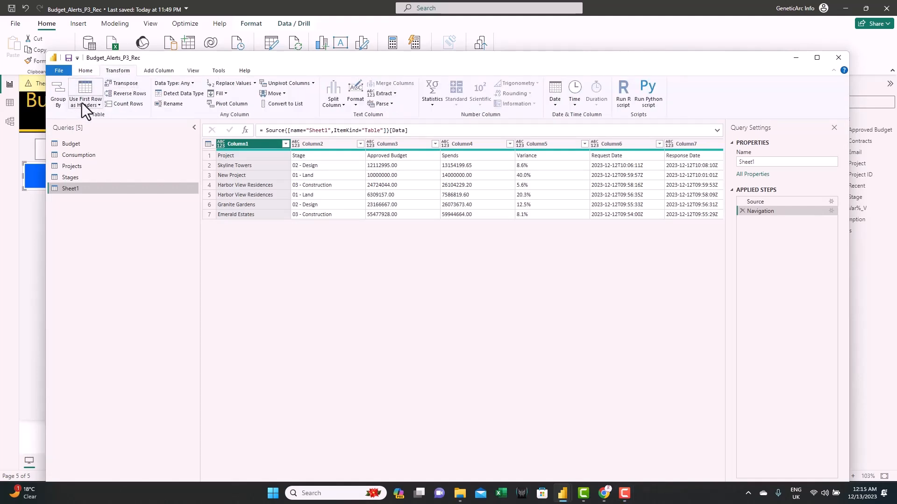
{"action": "left_click", "coordinate": [87, 91]}
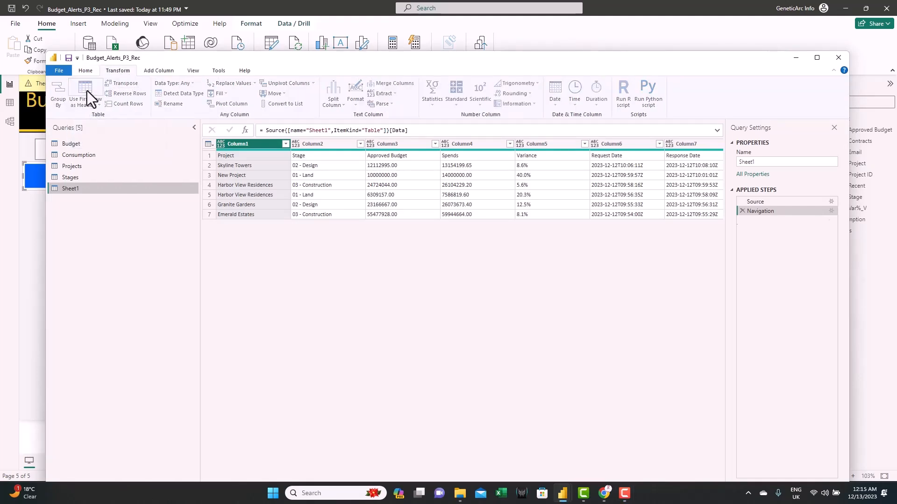
{"action": "left_click", "coordinate": [405, 147]}
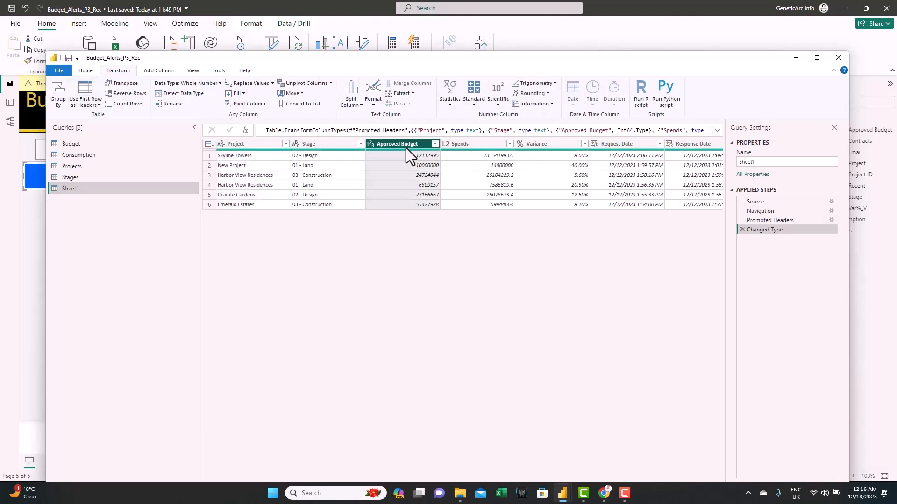
{"action": "key", "text": "shift+Right"}
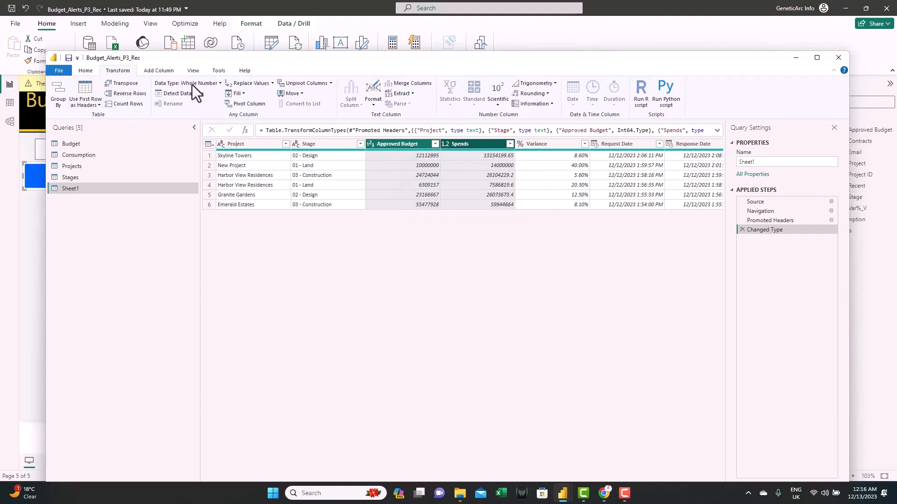
{"action": "left_click", "coordinate": [206, 85]}
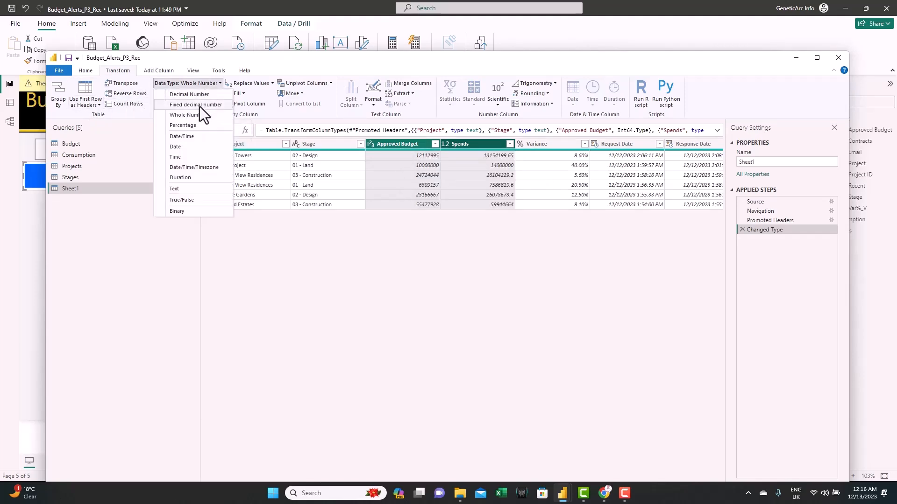
{"action": "left_click", "coordinate": [200, 96]}
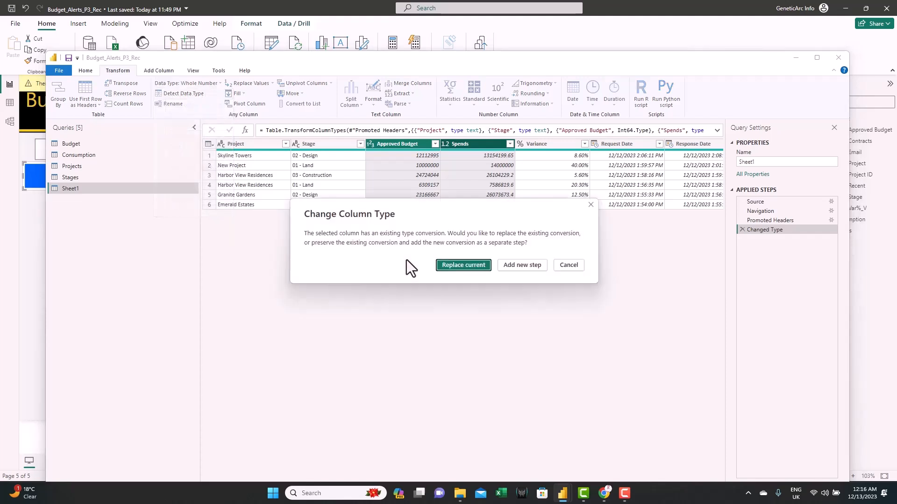
{"action": "left_click", "coordinate": [460, 266]}
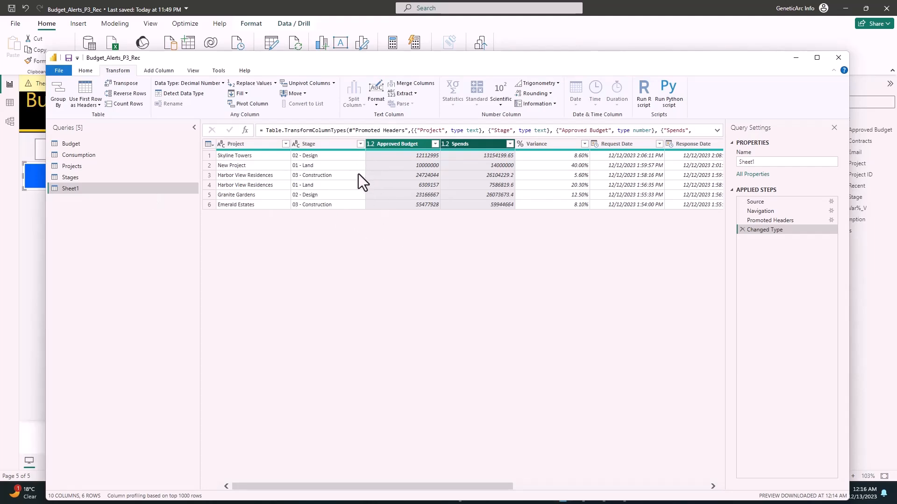
- Rename the Sheet1 query to Records
{"action": "double_click", "coordinate": [76, 188]}
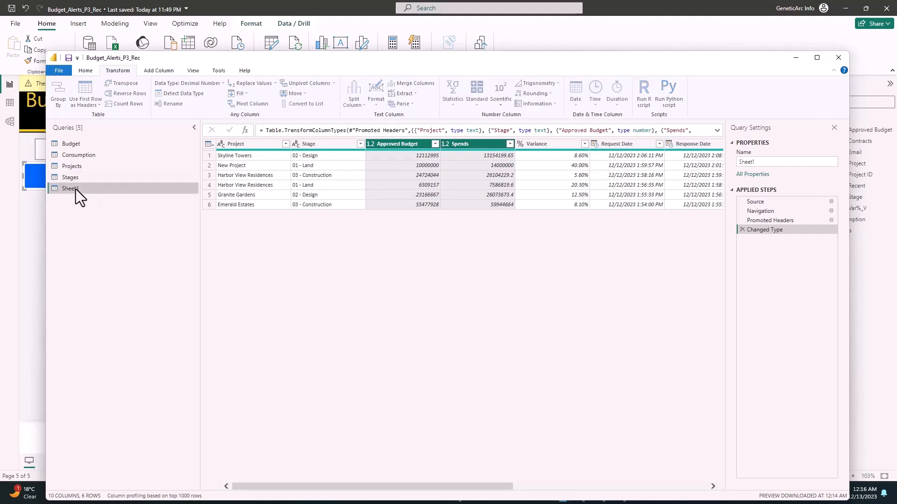
{"action": "type", "text": "Records"}
{"action": "key", "text": "Return"}
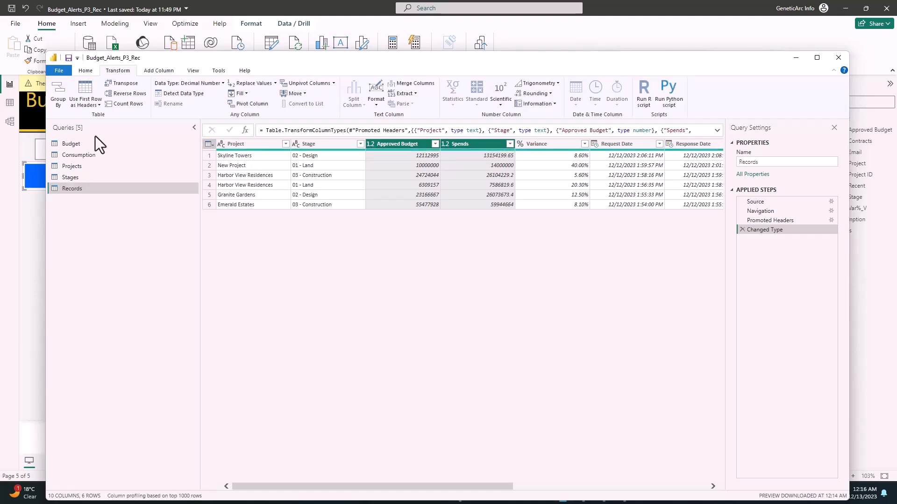
- Close and apply the query changes, then expand the Records table in the data pane
{"action": "left_click", "coordinate": [86, 70]}
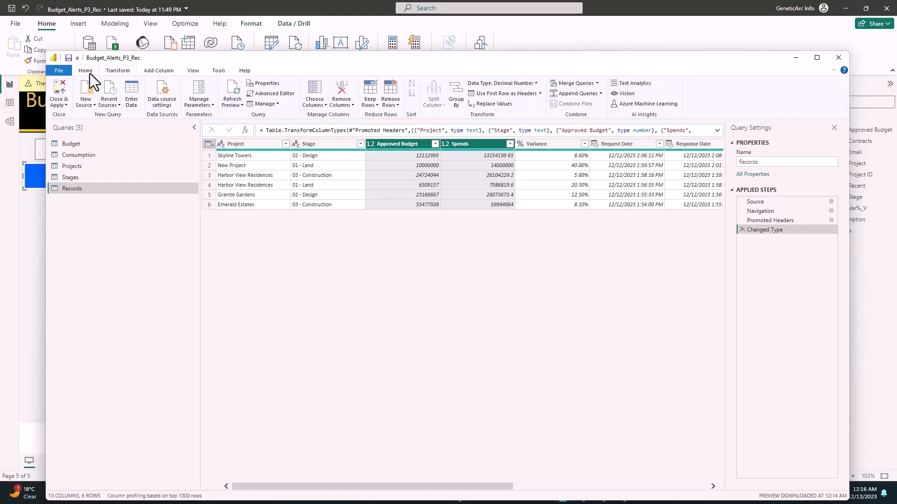
{"action": "left_click", "coordinate": [61, 89]}
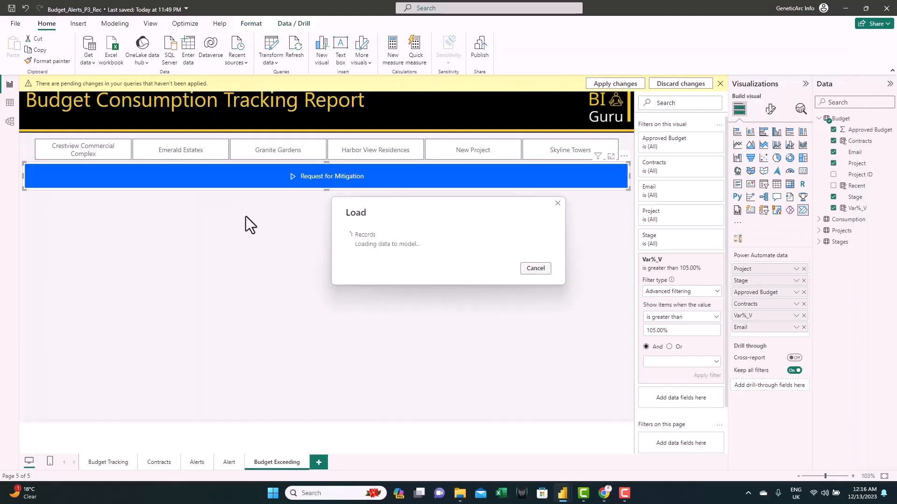
{"action": "left_click", "coordinate": [818, 242]}
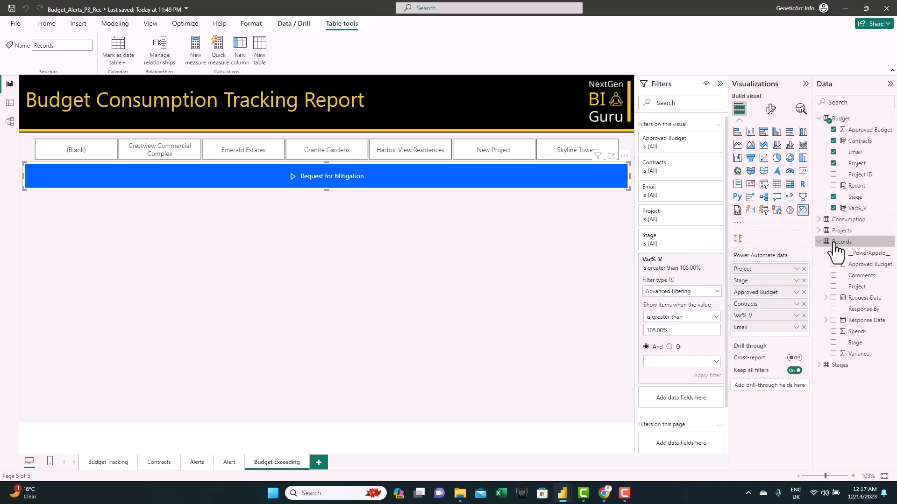
- Add a calculated Link column joining Project and Stage with " - " to both the Budget and Records tables
{"action": "left_click", "coordinate": [840, 123]}
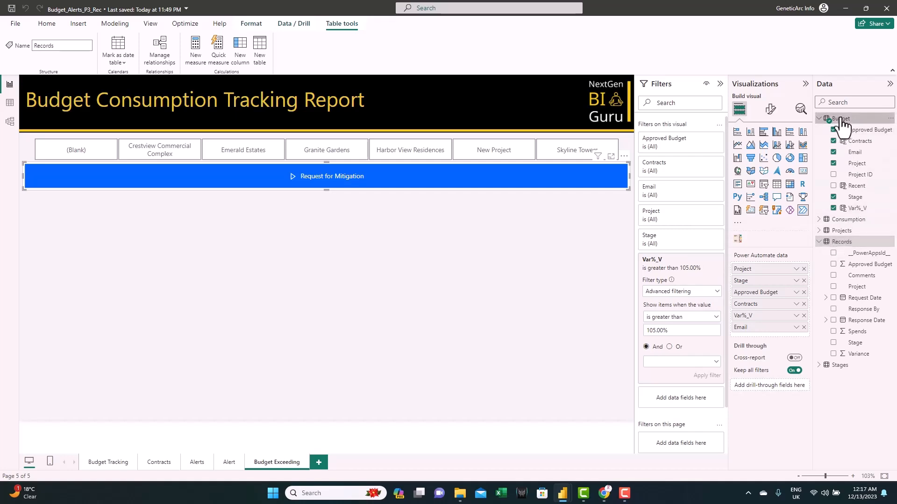
{"action": "right_click", "coordinate": [840, 122]}
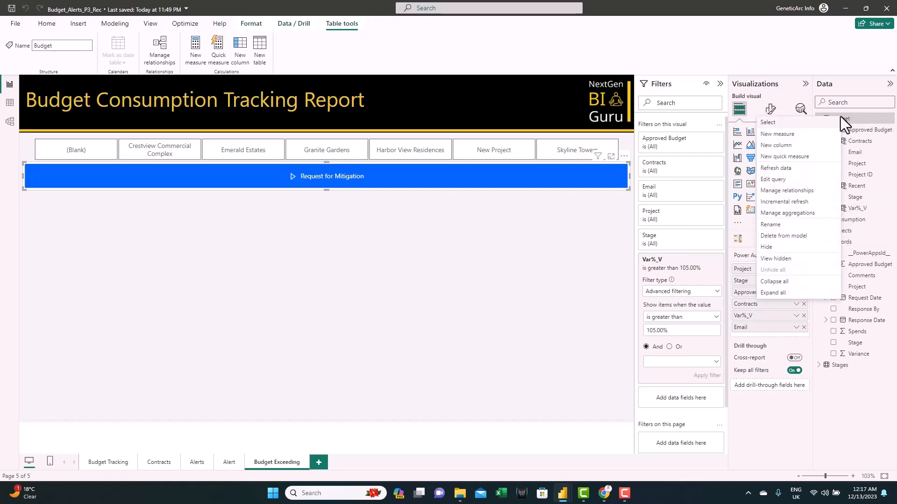
{"action": "left_click", "coordinate": [789, 147]}
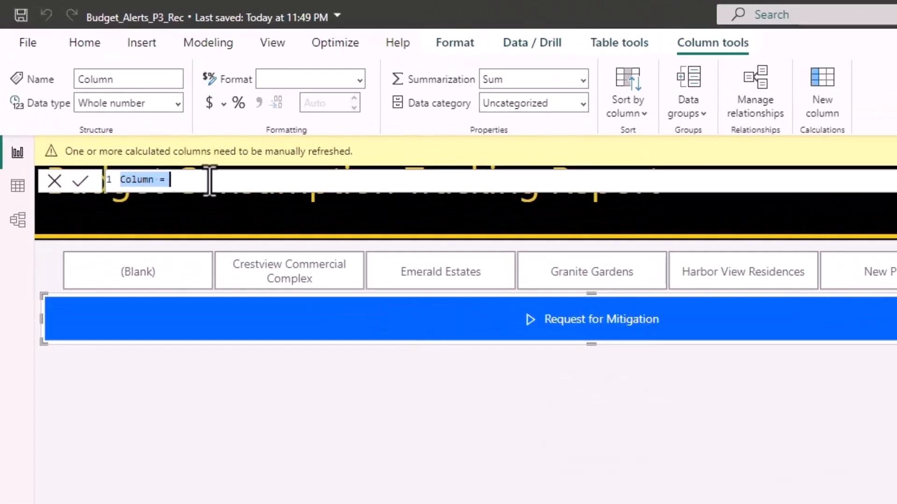
{"action": "type", "text": "Link = Budget[Project] & \" - \" & Budget[Stage]"}
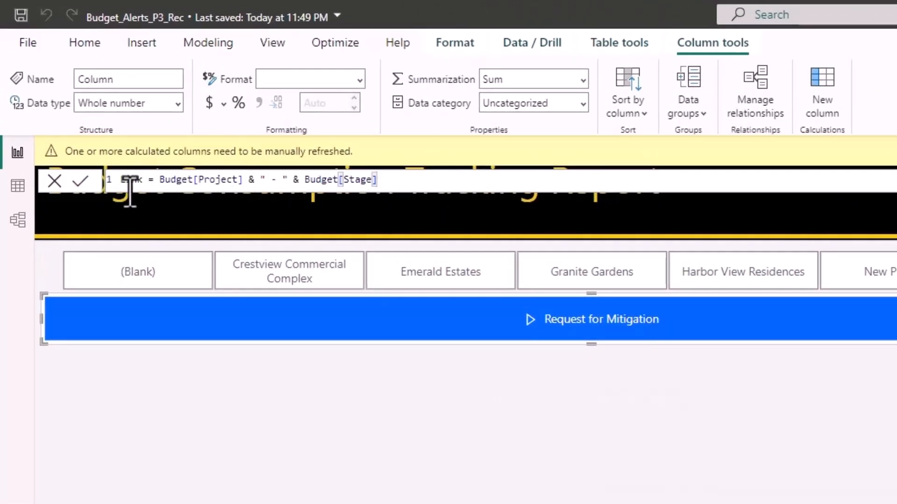
{"action": "left_click_drag", "start_coordinate": [159, 181], "coordinate": [249, 182]}
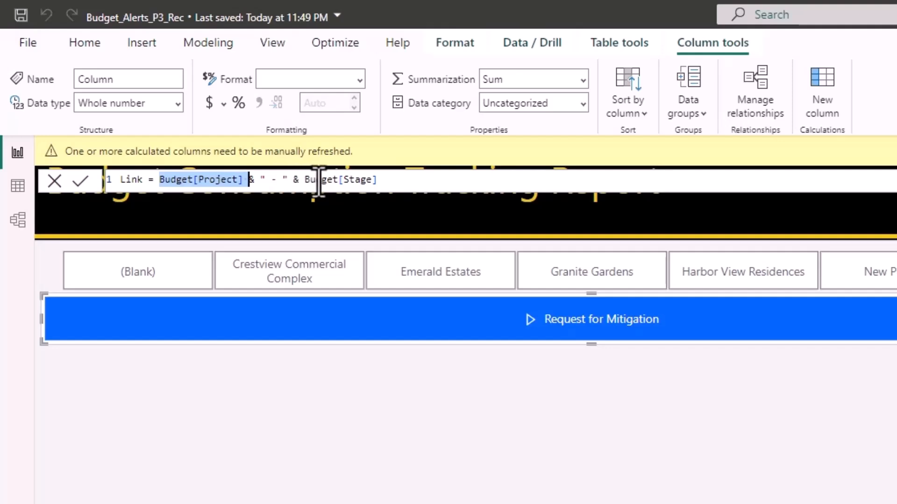
{"action": "key", "text": "Return"}
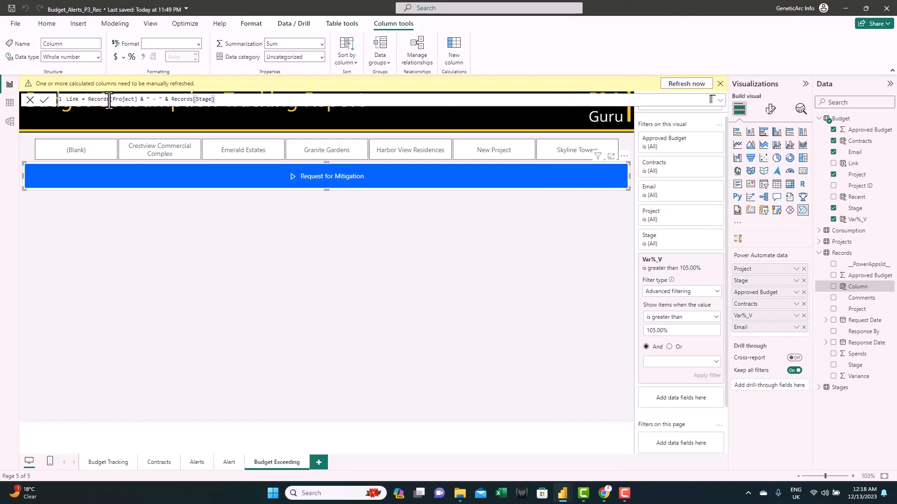
{"action": "left_click", "coordinate": [45, 100]}
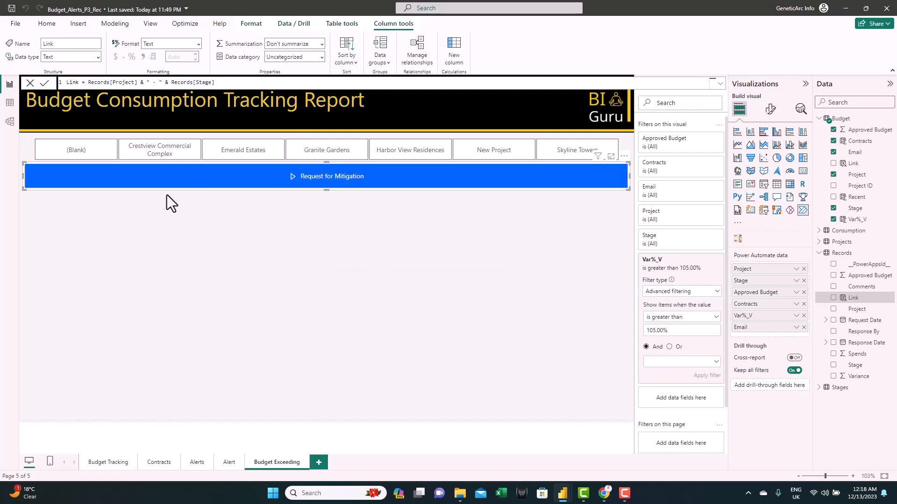
- In model view, relate Budget and Records on their Link columns with one-to-many cardinality
{"action": "left_click", "coordinate": [9, 122]}
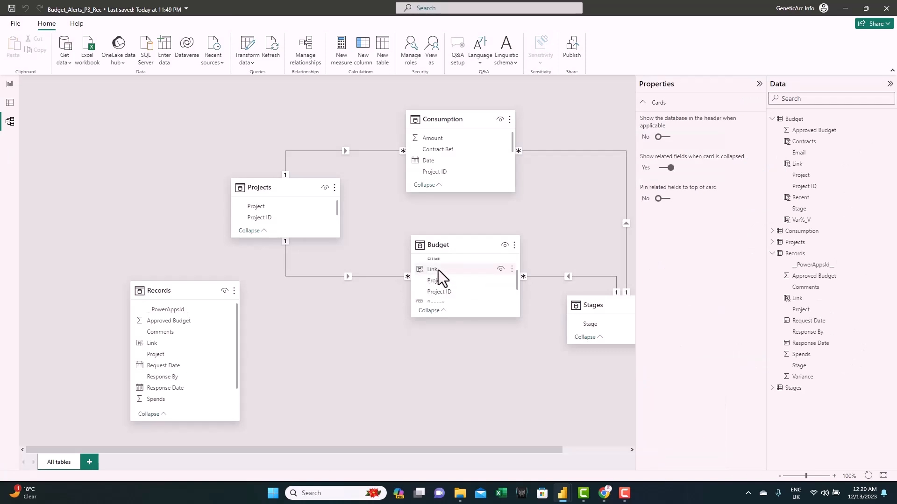
{"action": "left_click_drag", "start_coordinate": [438, 270], "coordinate": [212, 343]}
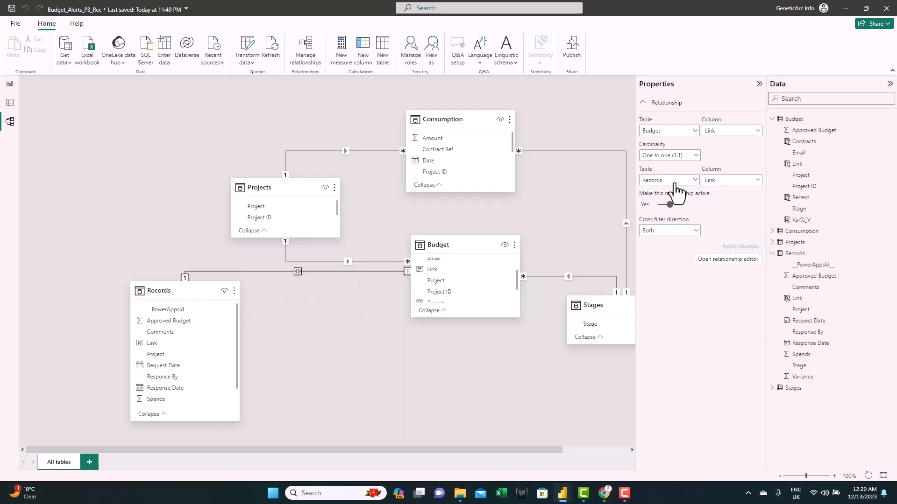
{"action": "left_click", "coordinate": [695, 159]}
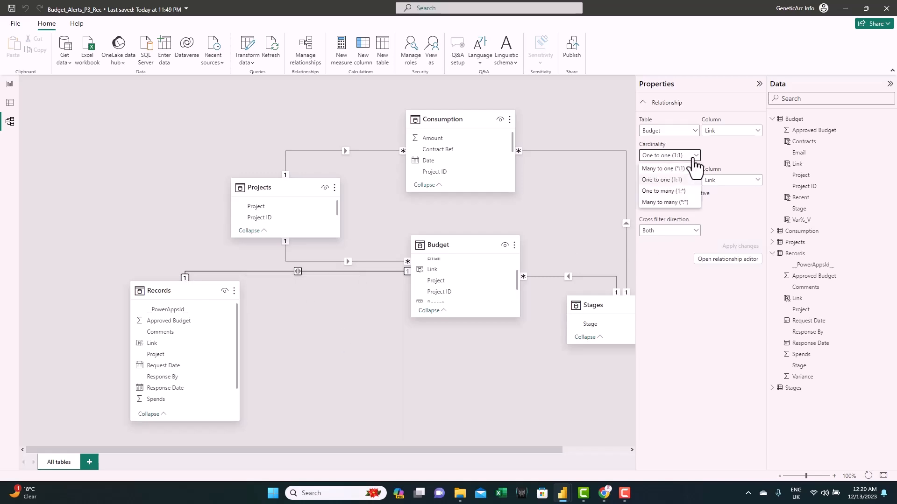
{"action": "left_click", "coordinate": [672, 191]}
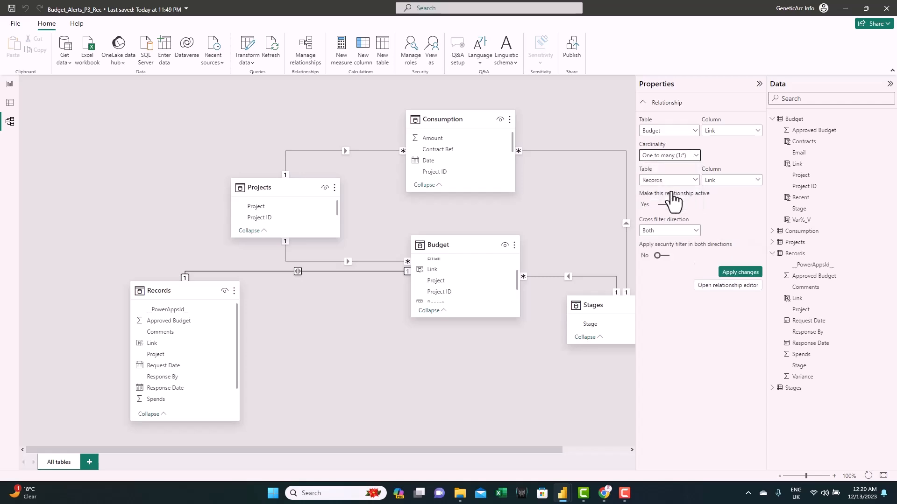
{"action": "left_click", "coordinate": [737, 276]}
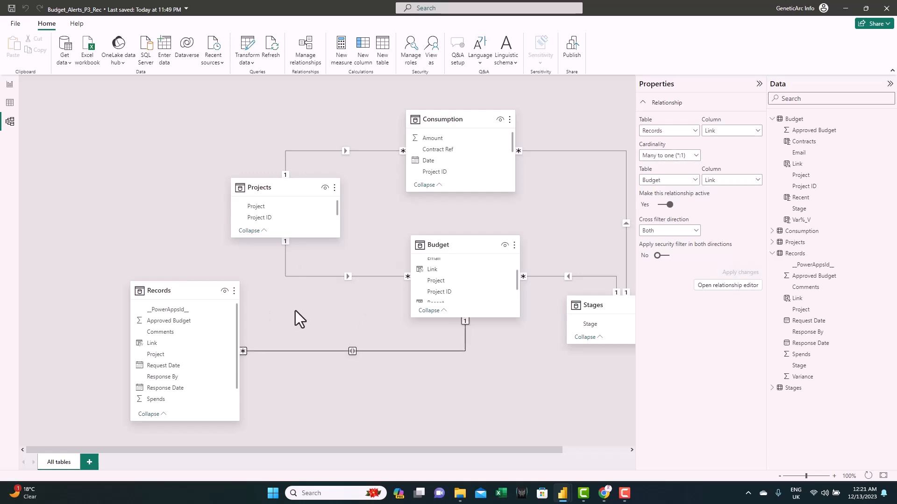
- Add a matrix visual below the Request for Mitigation button and enlarge it across the page
{"action": "left_click", "coordinate": [9, 86]}
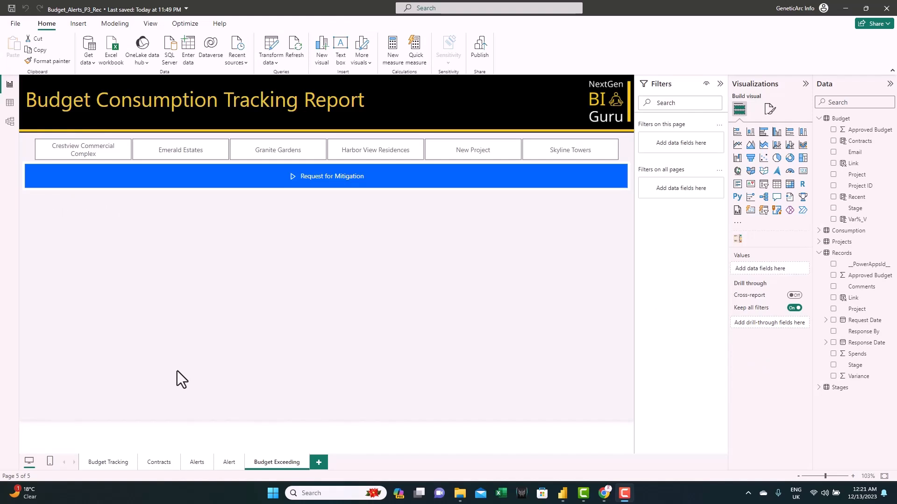
{"action": "left_click", "coordinate": [790, 184]}
{"action": "left_click_drag", "start_coordinate": [327, 244], "coordinate": [332, 192]}
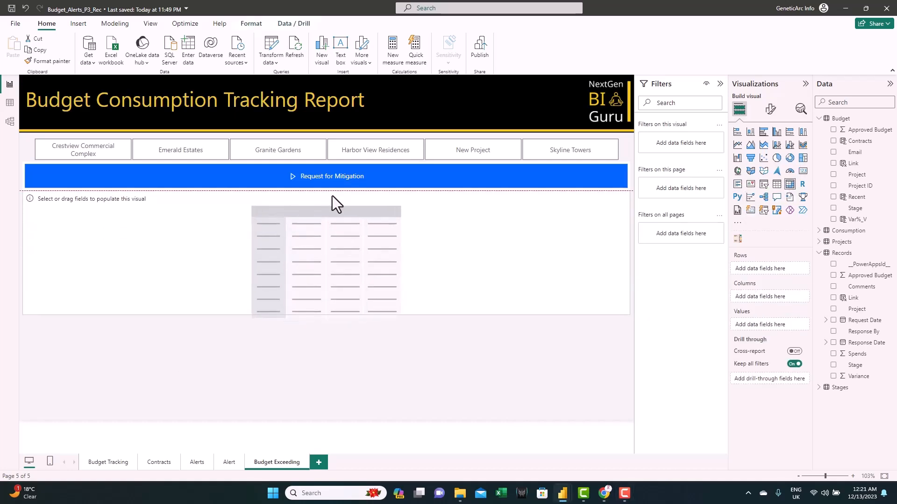
{"action": "left_click_drag", "start_coordinate": [326, 315], "coordinate": [310, 417]}
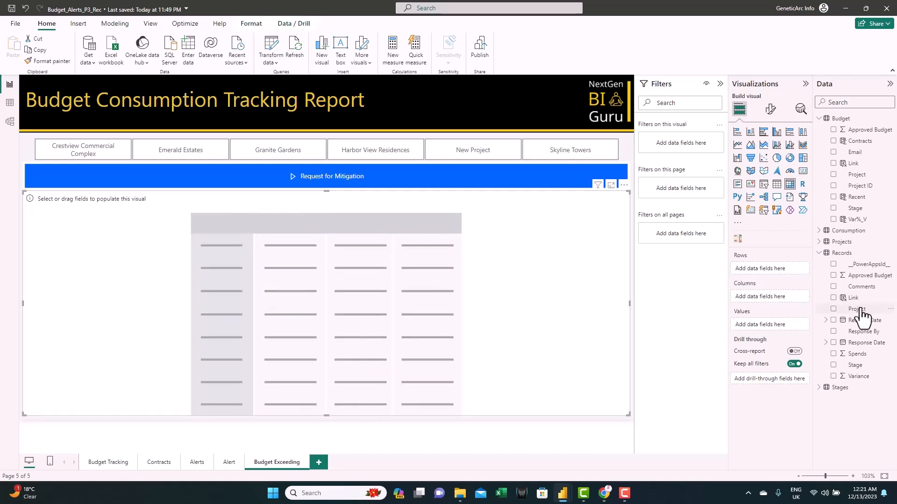
- Add the Records table's Link and __PowerAppsId__ fields as the matrix rows
{"action": "left_click_drag", "start_coordinate": [858, 299], "coordinate": [776, 267]}
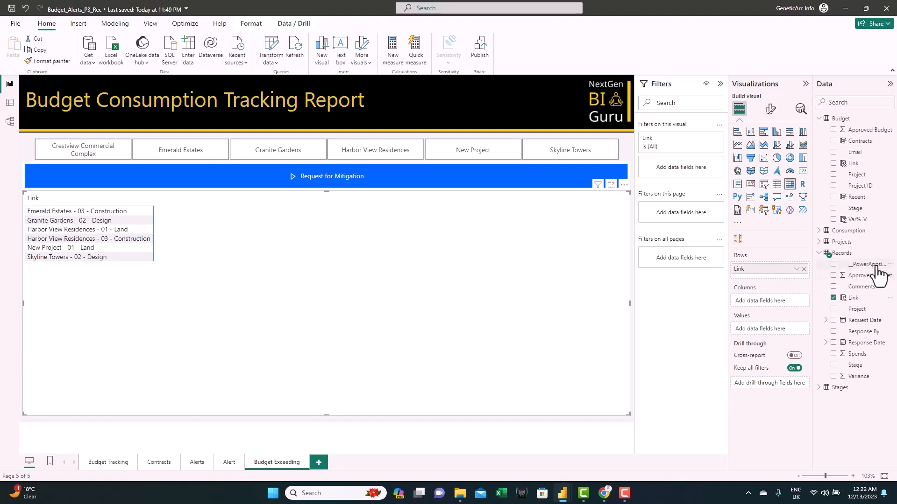
{"action": "left_click_drag", "start_coordinate": [876, 266], "coordinate": [792, 275]}
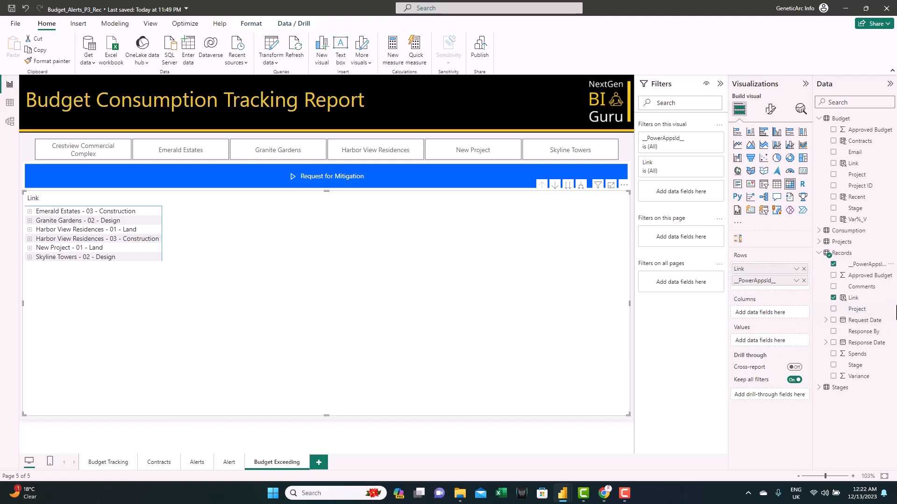
- Add Approved Budget, Spends, Variance, Request Date, Response Date, Response By and Comments from Records as matrix values
{"action": "left_click_drag", "start_coordinate": [868, 276], "coordinate": [788, 341]}
{"action": "left_click_drag", "start_coordinate": [857, 353], "coordinate": [796, 354]}
{"action": "left_click_drag", "start_coordinate": [862, 378], "coordinate": [786, 357]}
{"action": "left_click_drag", "start_coordinate": [865, 322], "coordinate": [788, 371]}
{"action": "left_click_drag", "start_coordinate": [865, 346], "coordinate": [795, 378]}
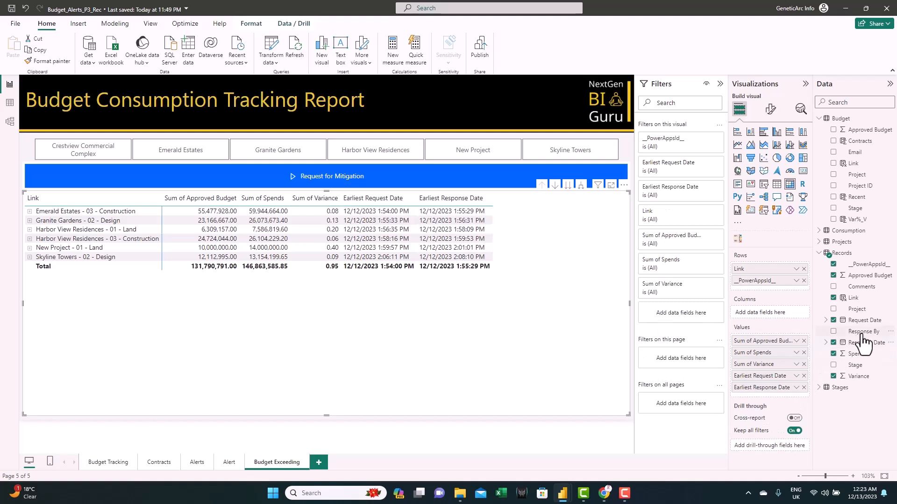
{"action": "left_click_drag", "start_coordinate": [861, 332], "coordinate": [794, 395]}
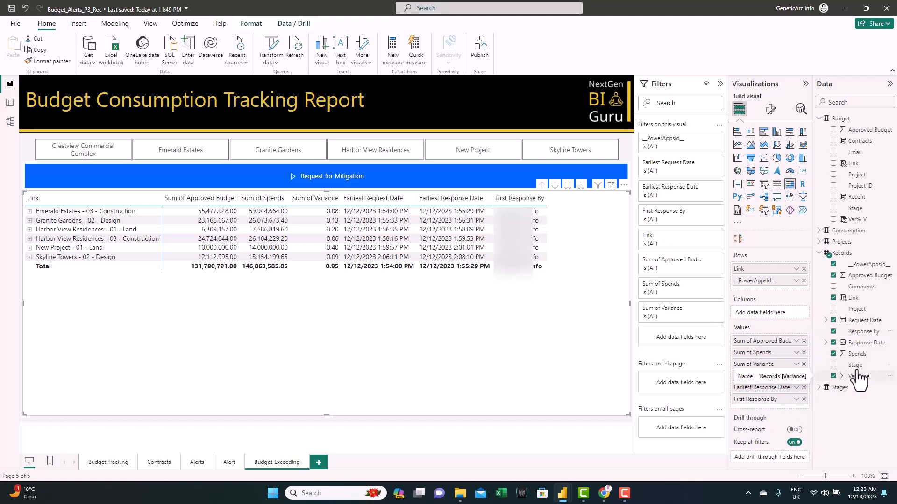
{"action": "left_click_drag", "start_coordinate": [861, 288], "coordinate": [790, 405]}
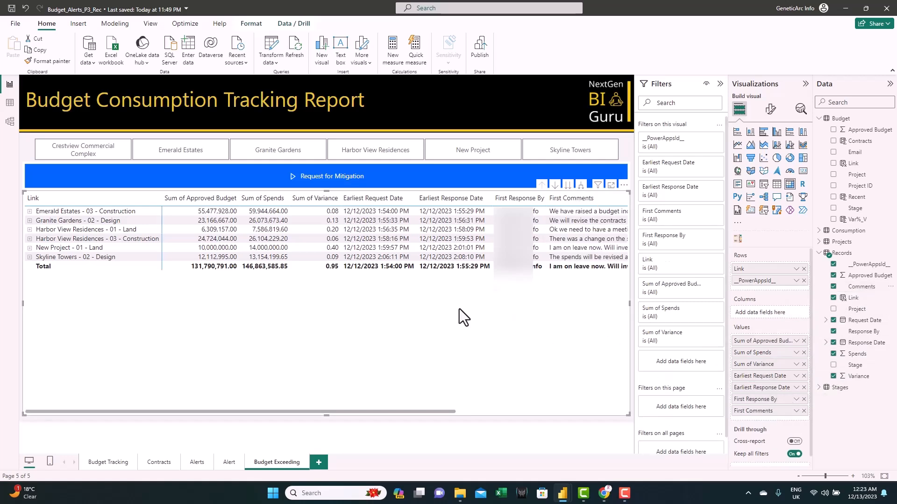
- Expand the matrix to show all row levels, then switch off its column subtotals and row subtotals
{"action": "left_click", "coordinate": [580, 187]}
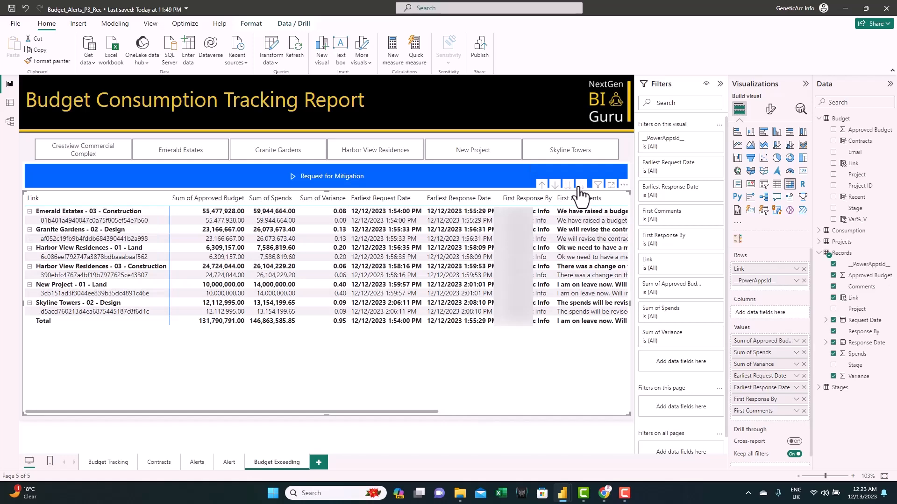
{"action": "left_click", "coordinate": [771, 110]}
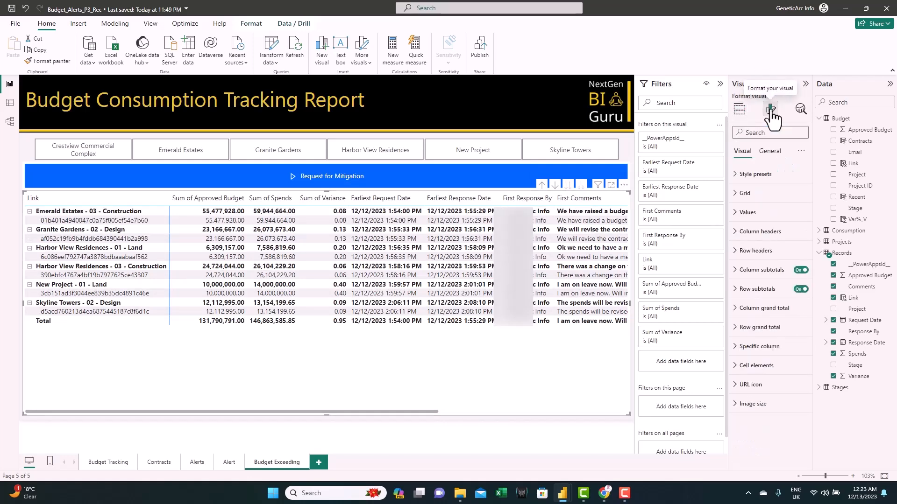
{"action": "left_click", "coordinate": [801, 270]}
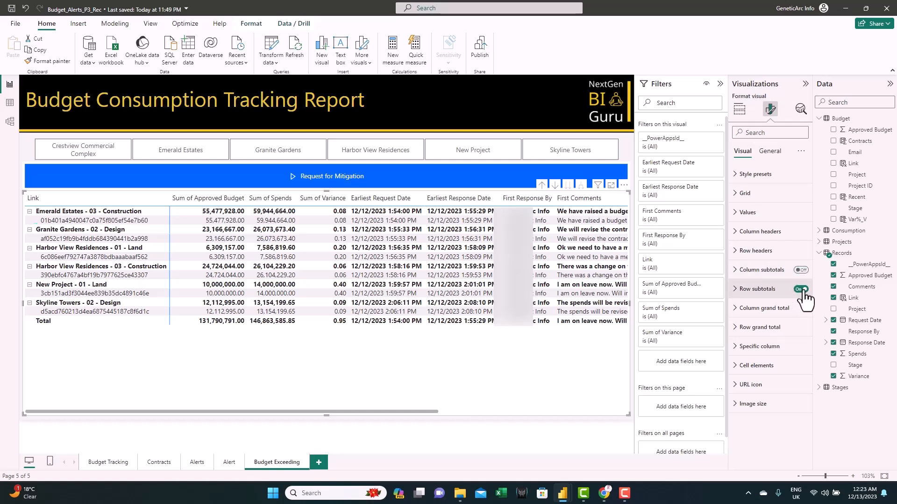
{"action": "left_click", "coordinate": [801, 290]}
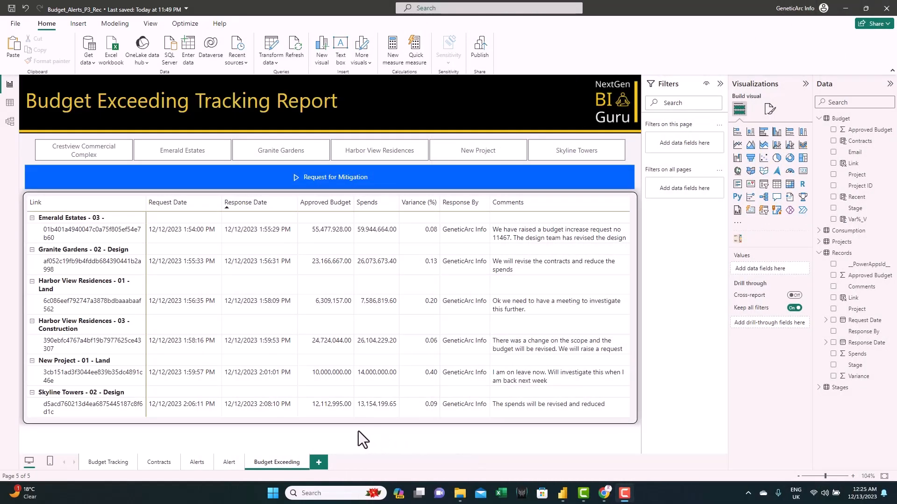
- Save the changes and publish the report to My workspace
{"action": "left_click", "coordinate": [484, 49]}
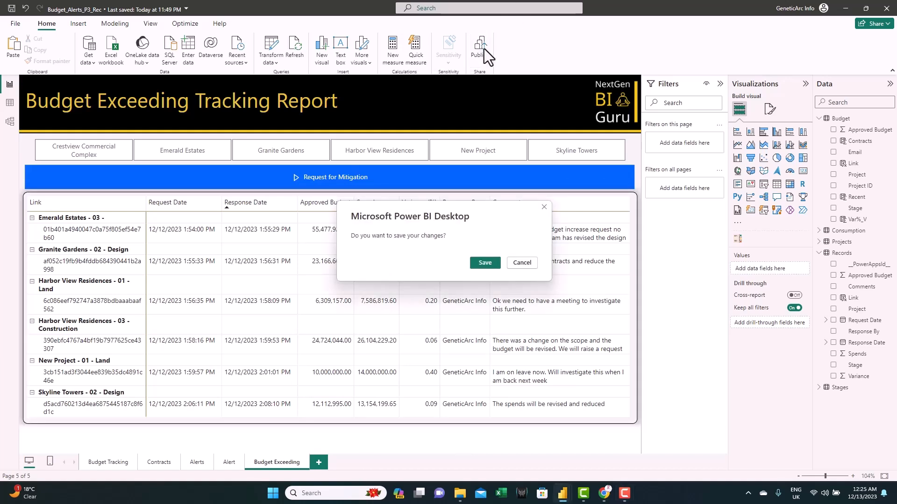
{"action": "left_click", "coordinate": [492, 262]}
{"action": "left_click", "coordinate": [515, 310]}
{"action": "left_click", "coordinate": [486, 287]}
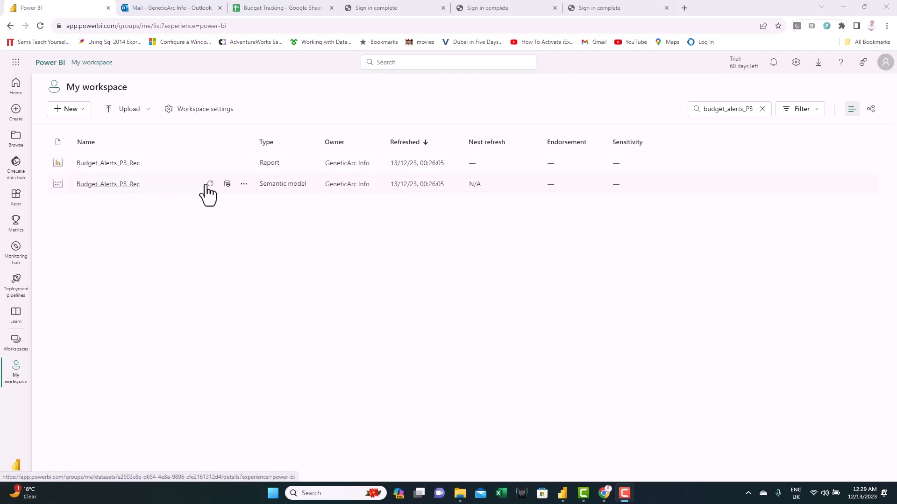
- Open the Budget_Alerts_P3_Rec semantic model settings and edit the credentials of the third GoogleSheets data source
{"action": "left_click", "coordinate": [243, 185]}
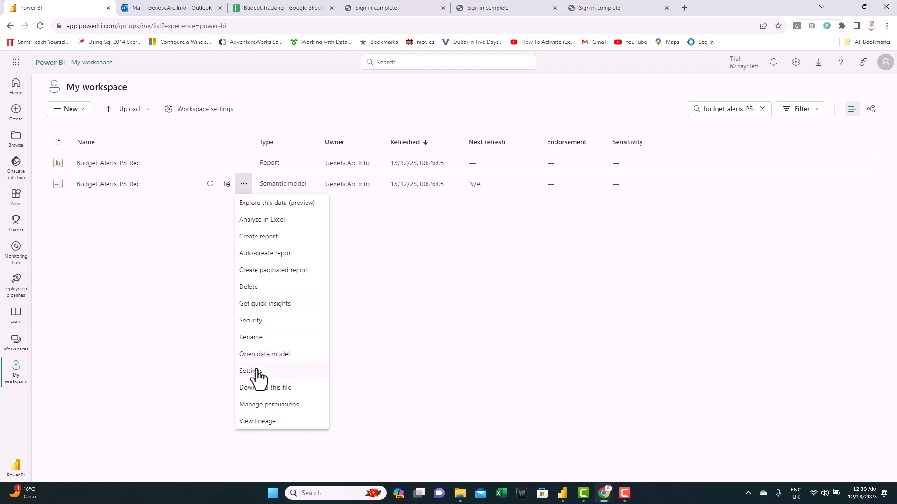
{"action": "left_click", "coordinate": [256, 371]}
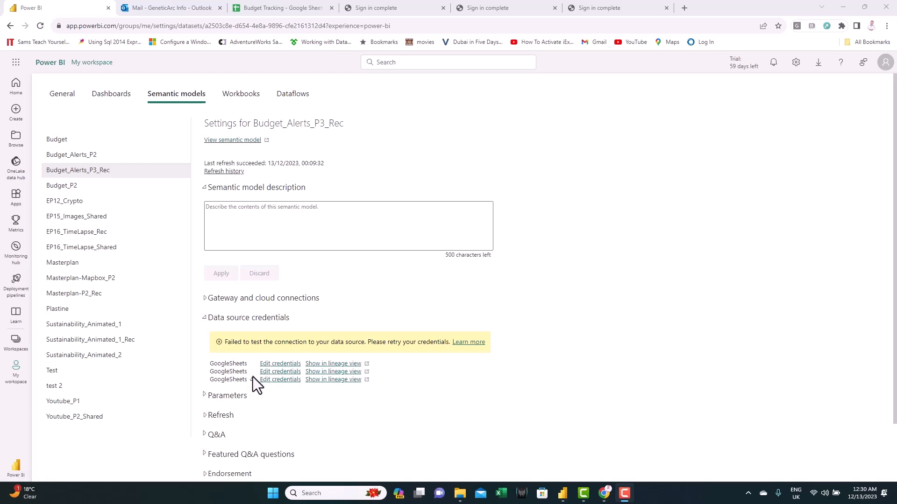
{"action": "left_click", "coordinate": [278, 380]}
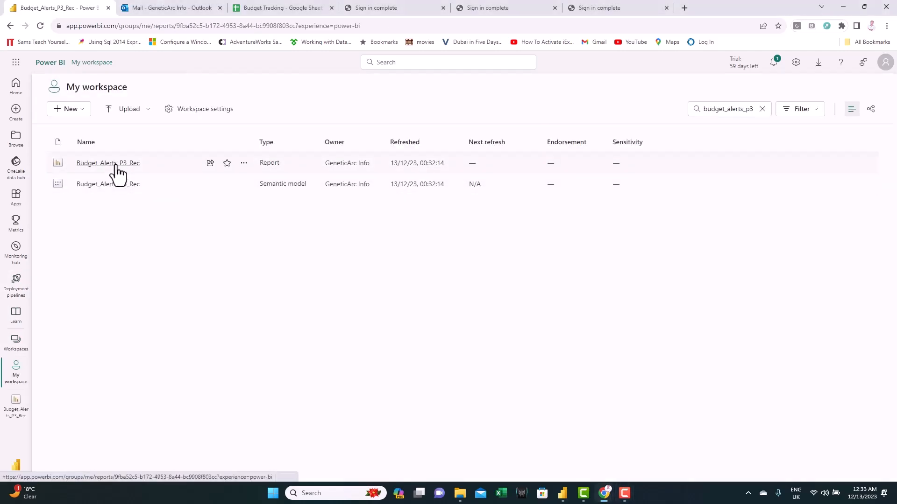
- Open the published Budget_Alerts_P3_Rec report and browse its Budget Tracking and Budget Exceeding pages
{"action": "left_click", "coordinate": [115, 165]}
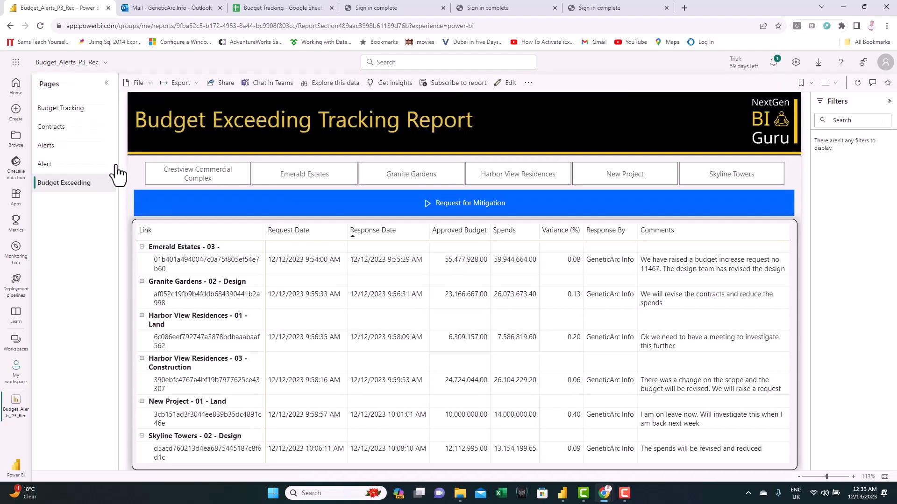
{"action": "left_click", "coordinate": [69, 110]}
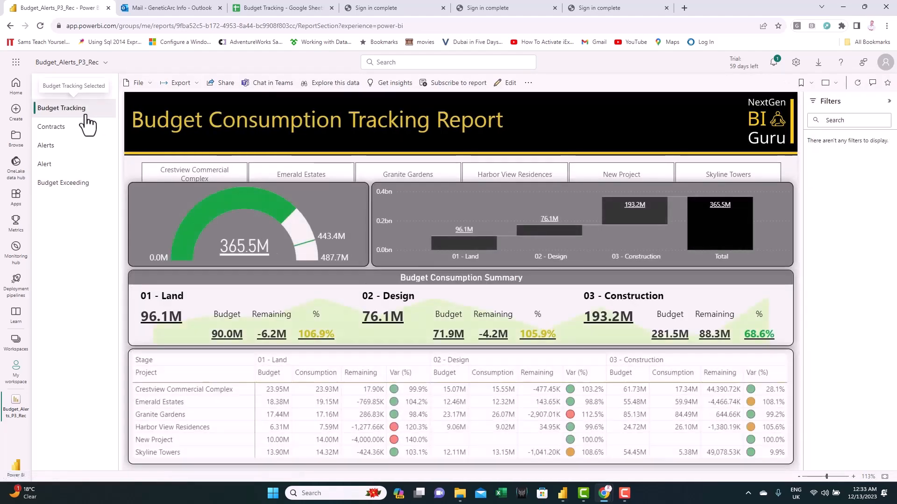
{"action": "left_click", "coordinate": [69, 186]}
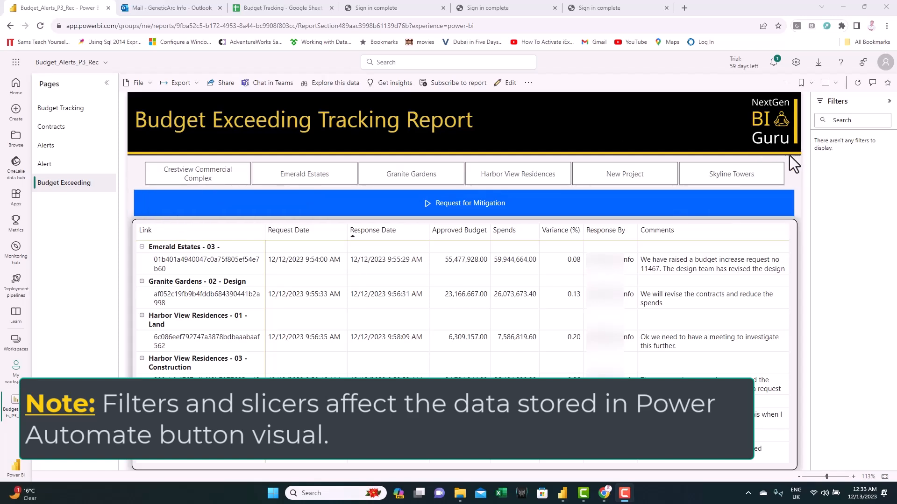
- Select the Skyline Towers - 02 - Design row in the matrix and trigger the Request for Mitigation button
{"action": "left_click", "coordinate": [749, 185]}
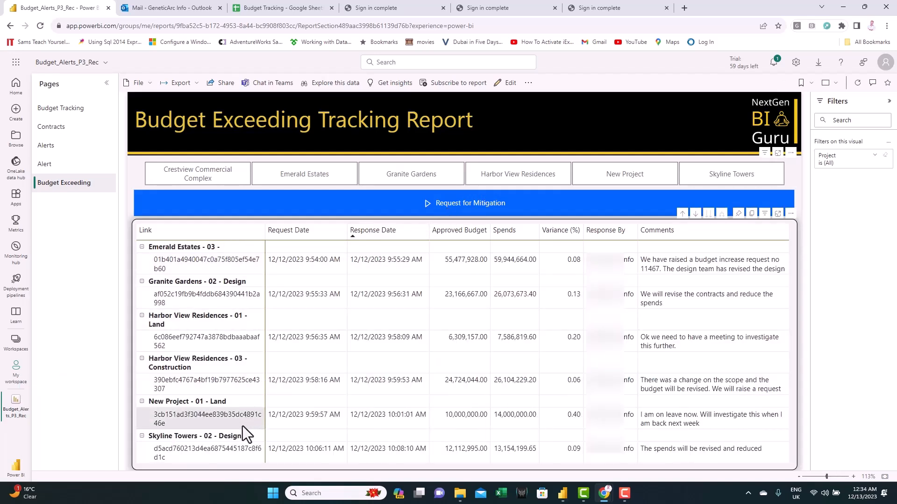
{"action": "left_click", "coordinate": [189, 436]}
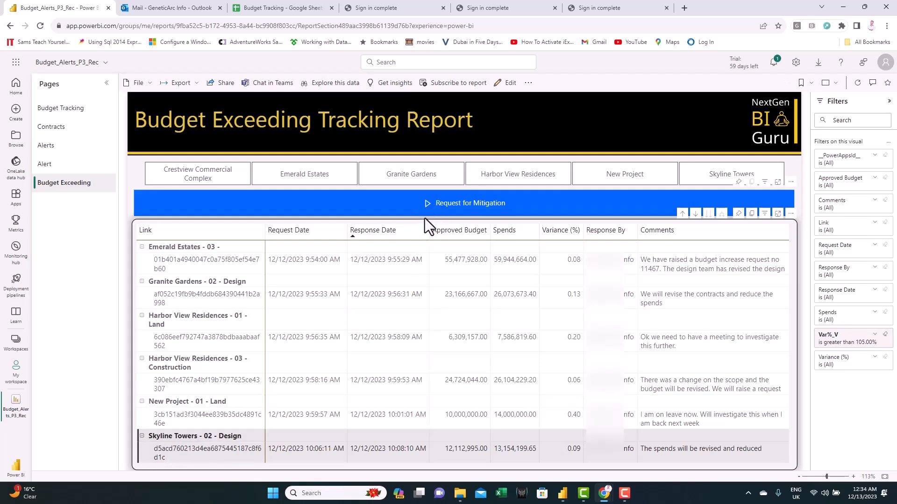
{"action": "left_click", "coordinate": [452, 204]}
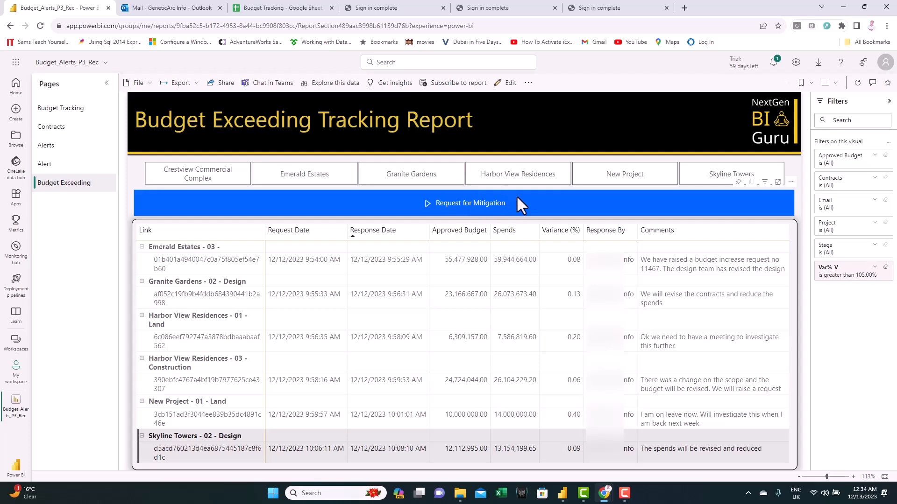
- Switch to Outlook, open the Skyline Towers approval email, and submit the comment "We are still working on it"
{"action": "key", "text": "ctrl+Tab"}
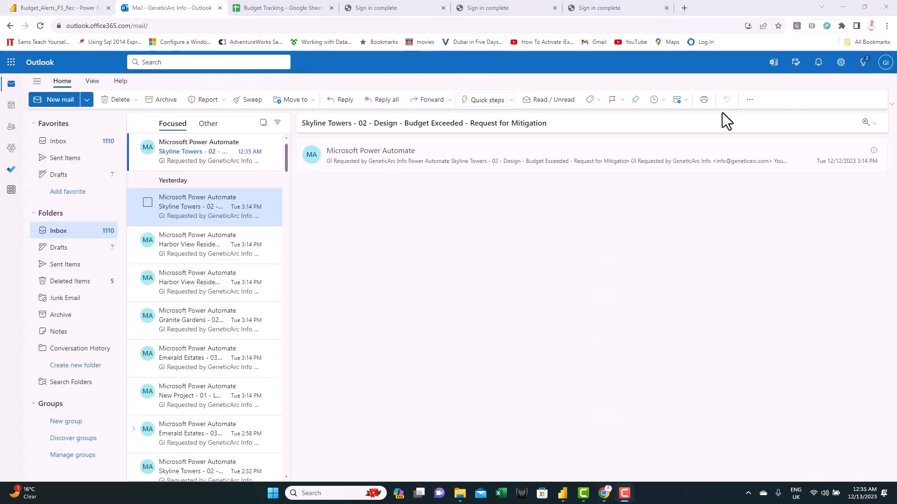
{"action": "left_click", "coordinate": [179, 147]}
{"action": "left_click", "coordinate": [486, 376]}
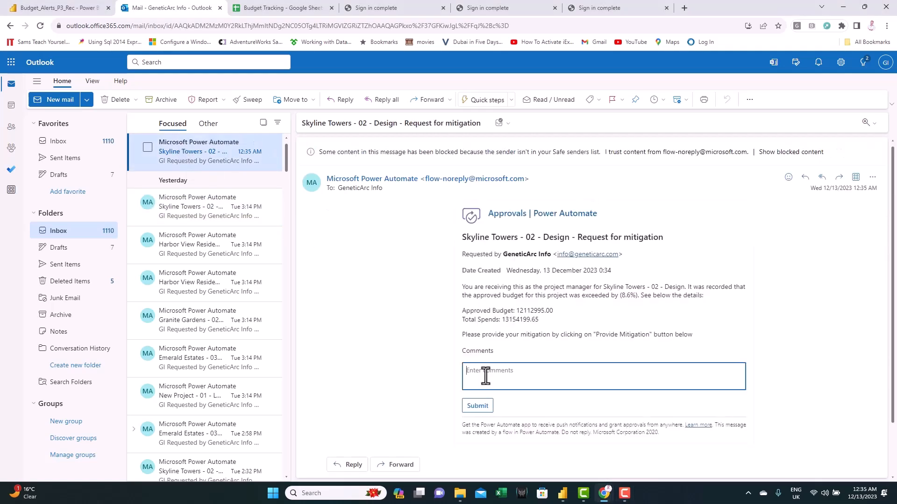
{"action": "type", "text": "We are still working on it"}
{"action": "left_click", "coordinate": [478, 406]}
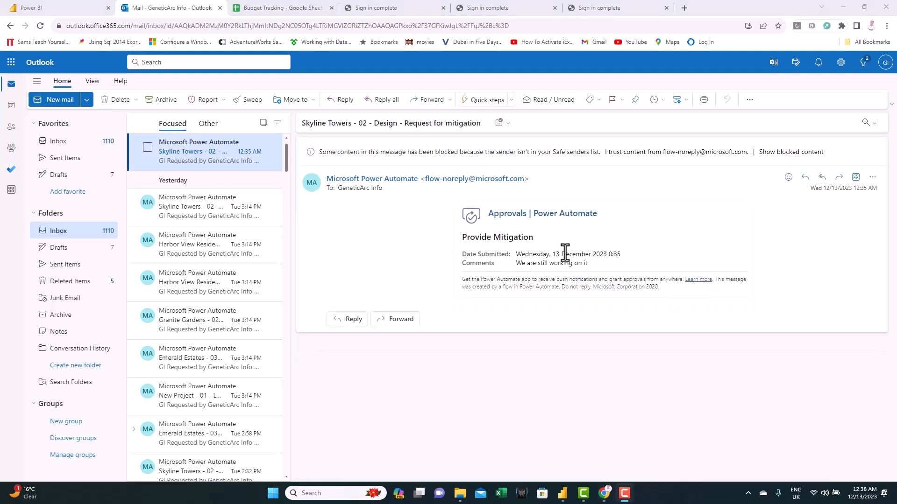
- Return to Power BI, reopen the report and scroll through the matrix to review the logged mitigation responses
{"action": "left_click", "coordinate": [38, 7]}
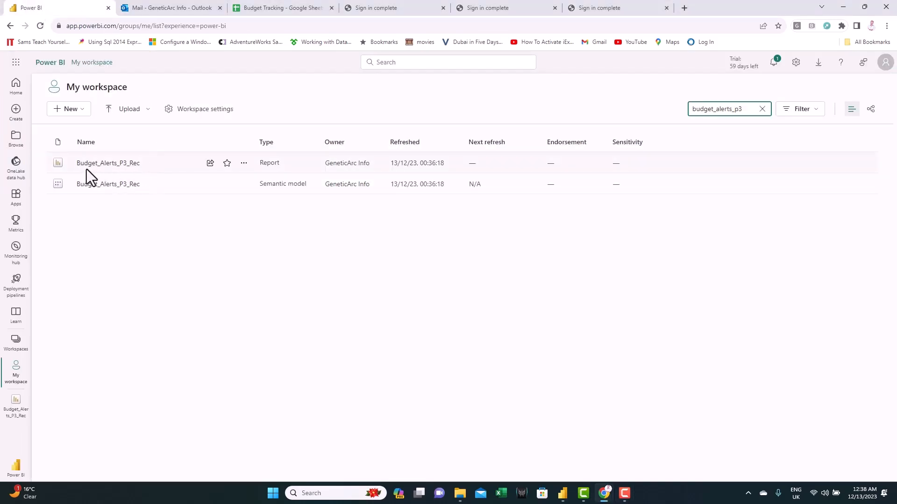
{"action": "left_click", "coordinate": [100, 165]}
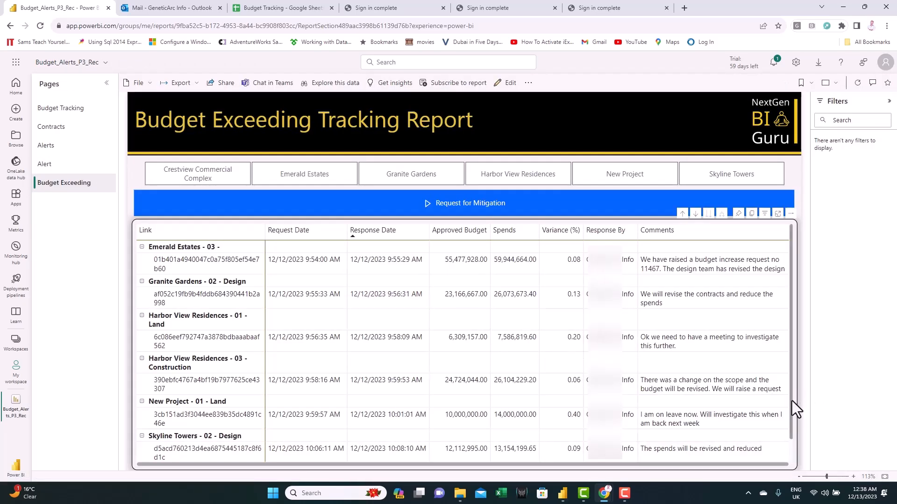
{"action": "scroll", "coordinate": [791, 400], "scroll_direction": "down", "scroll_amount": 1}
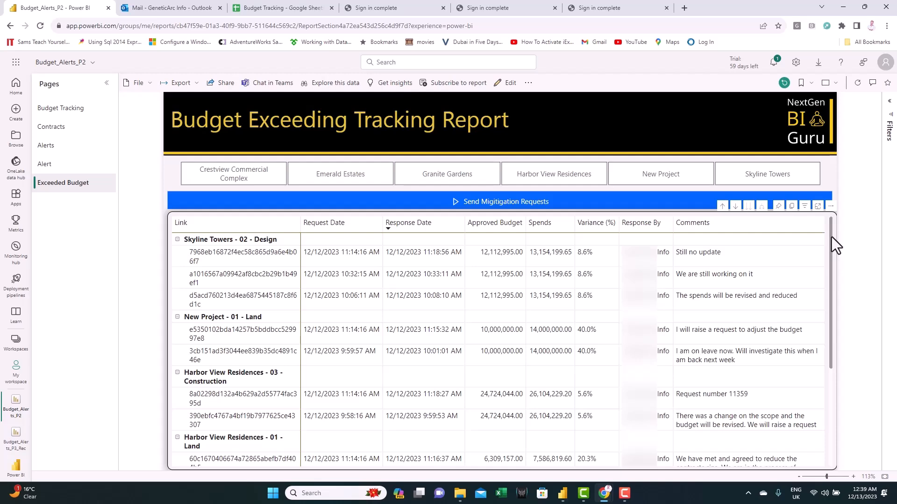
{"action": "left_click_drag", "start_coordinate": [831, 237], "coordinate": [840, 380]}
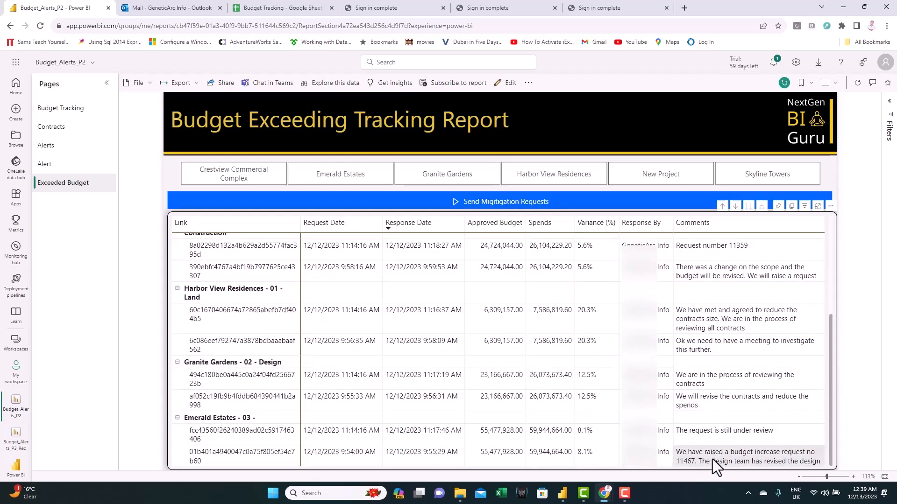
{"action": "scroll", "coordinate": [682, 350], "scroll_direction": "up", "scroll_amount": 4}
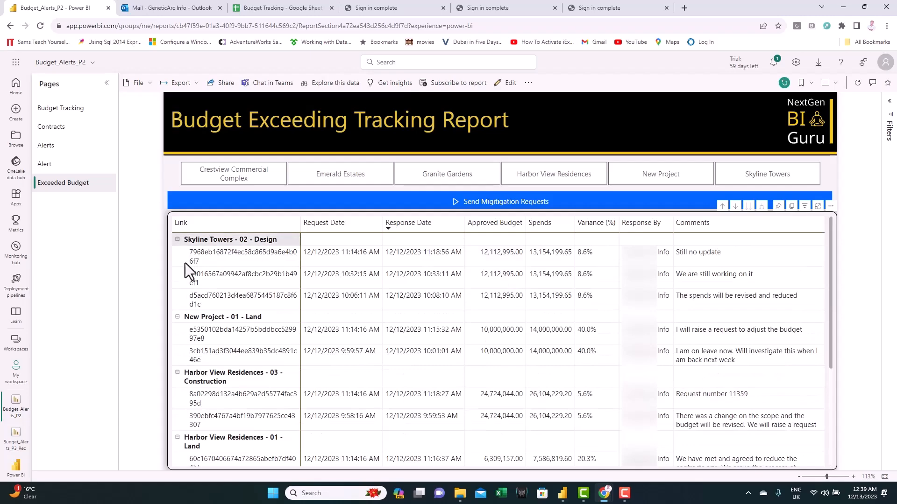